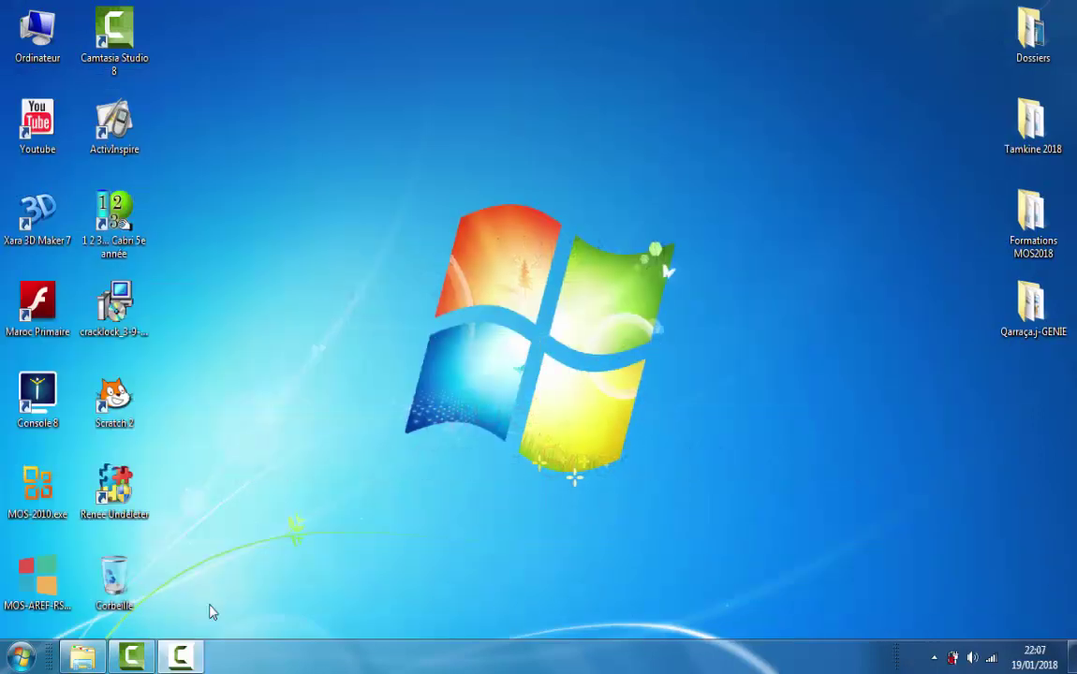
Step: Open the MOS-2010 self-training program from the desktop and start Atelier 1 of the Ms Excel module
double_click(39, 497)
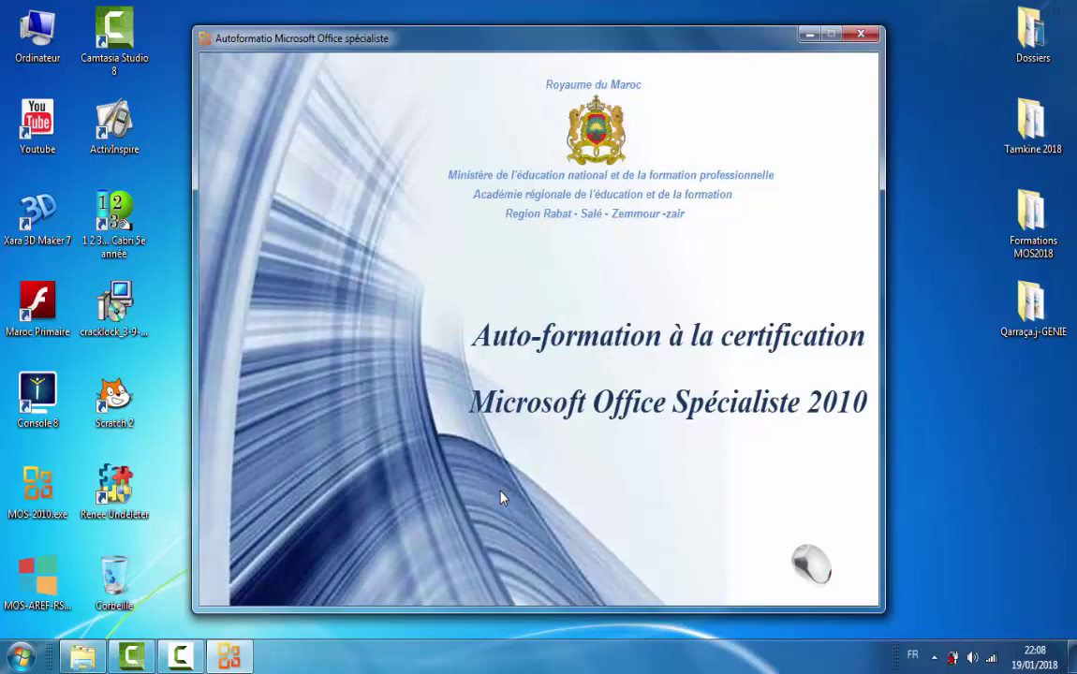
click(813, 566)
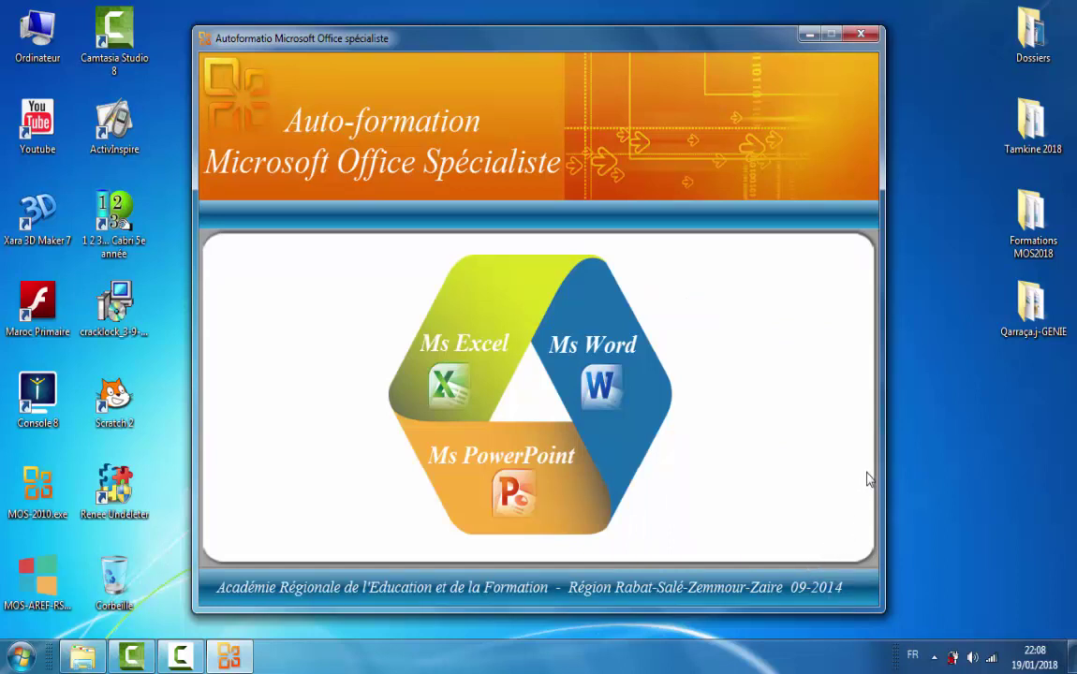
click(445, 387)
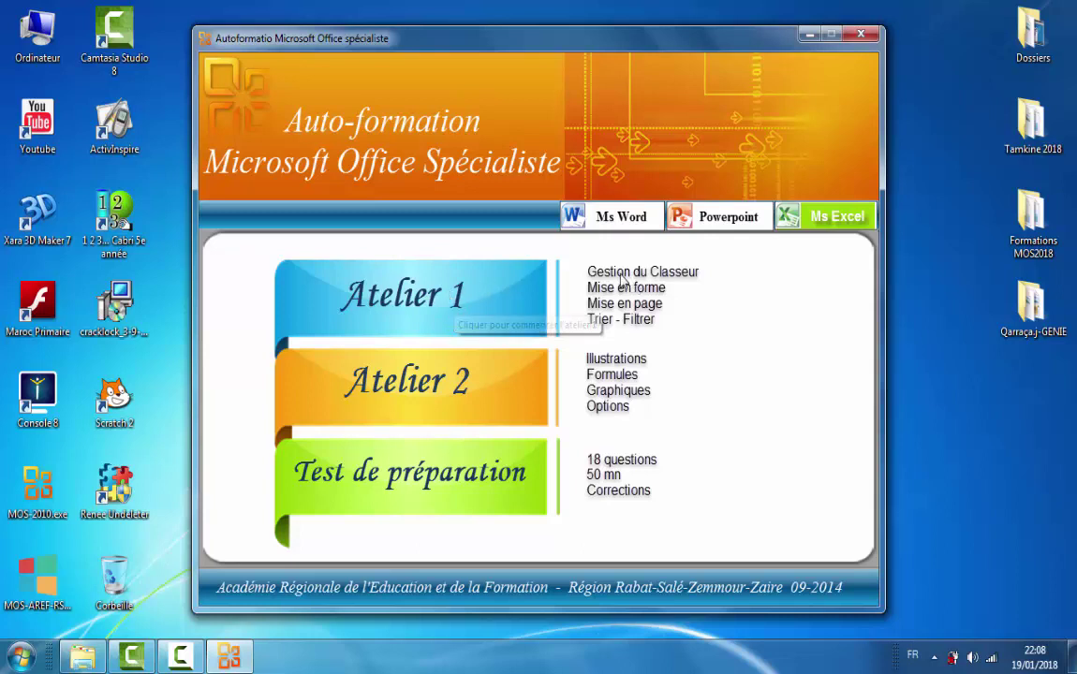
mouse_move(608, 281)
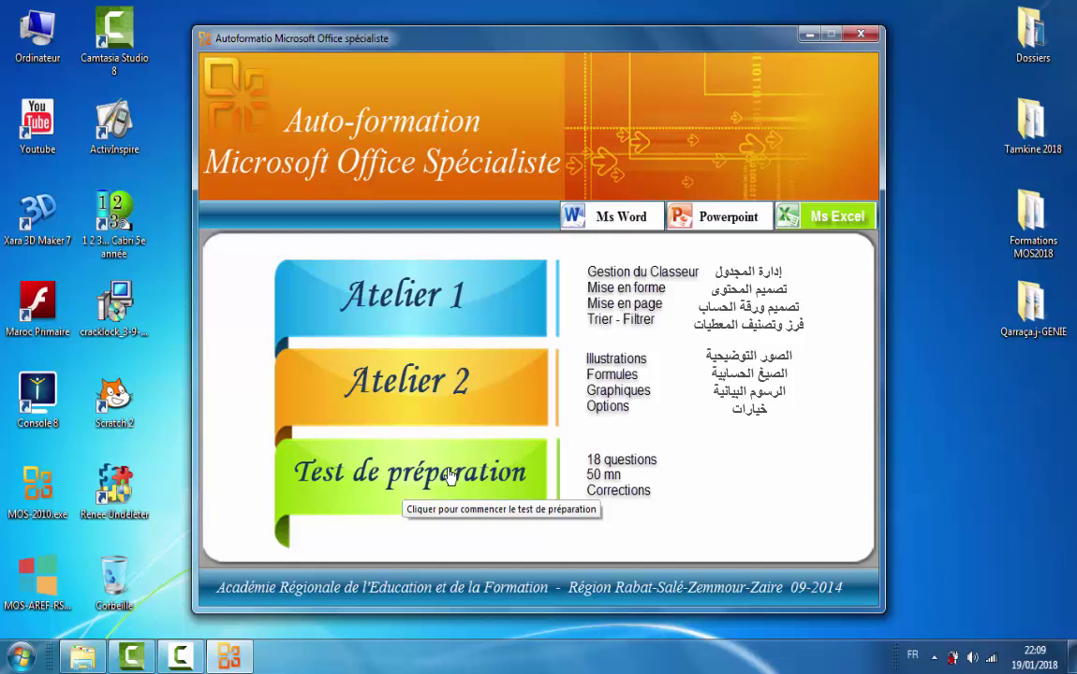
click(429, 309)
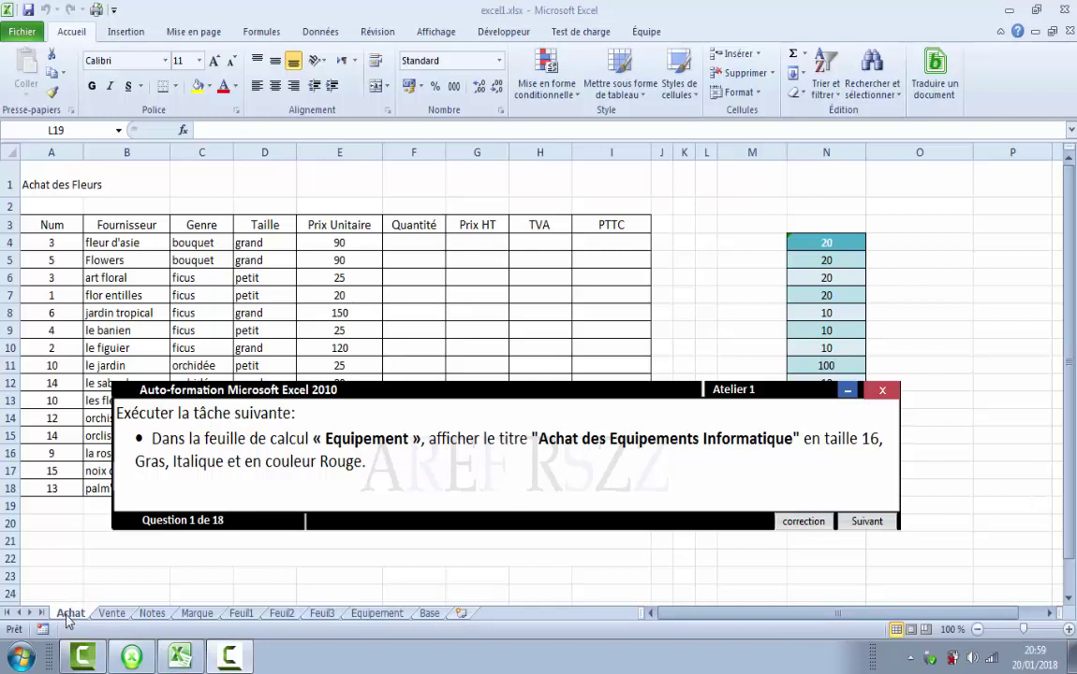
Step: Look through the workbook's sheets from Vente to Base to examine the tables and objects each one contains
click(112, 614)
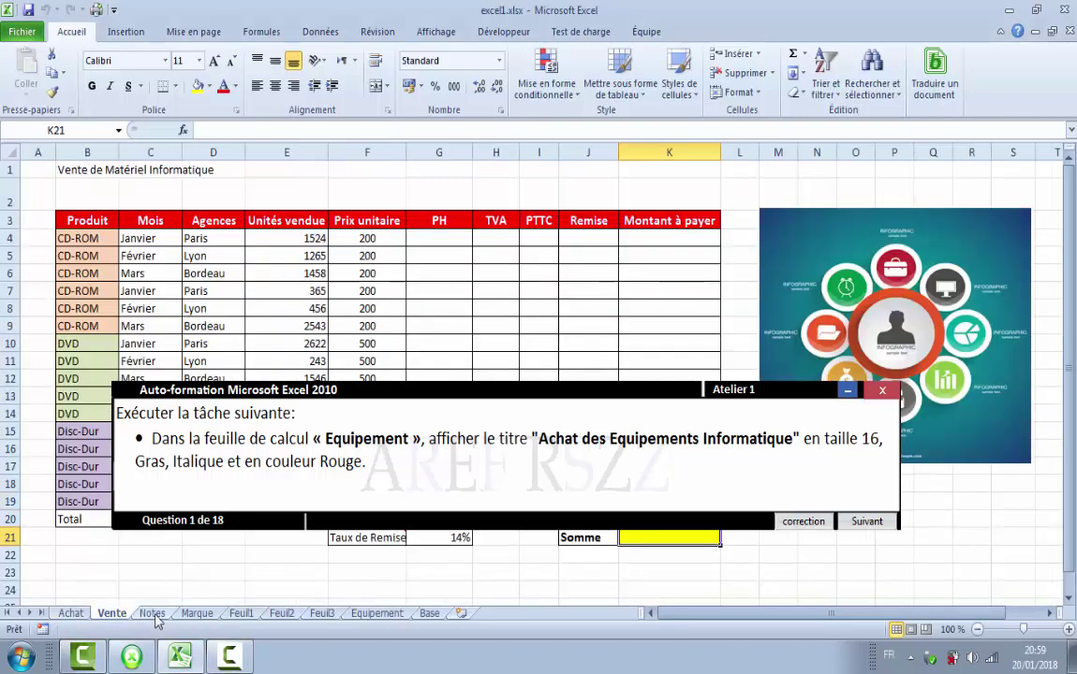
click(150, 614)
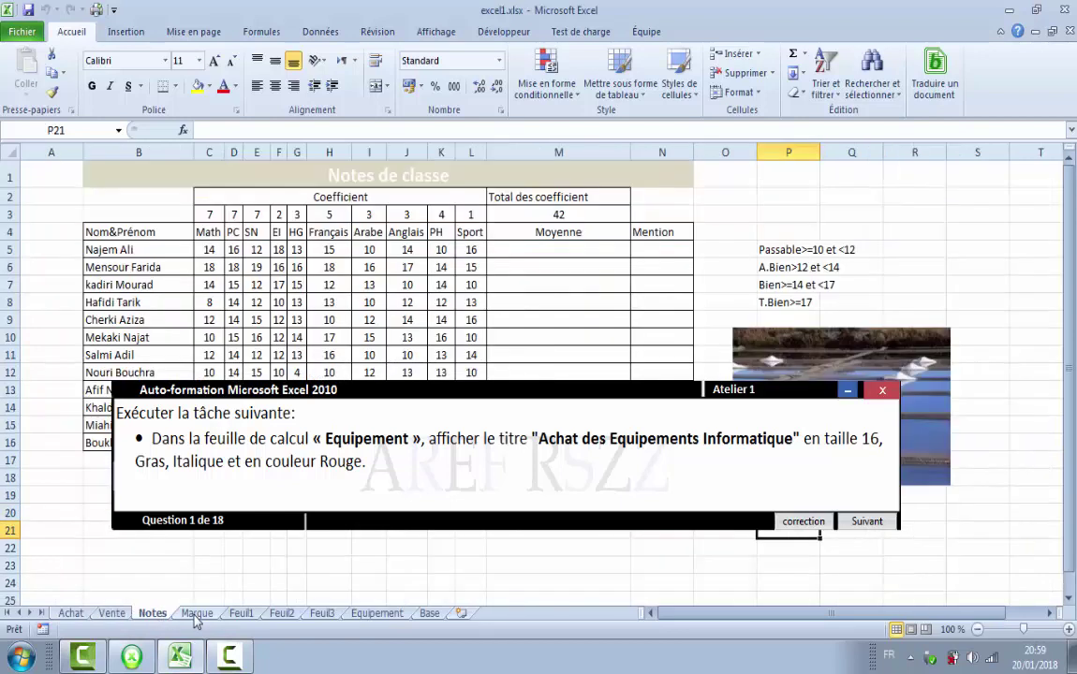
click(196, 614)
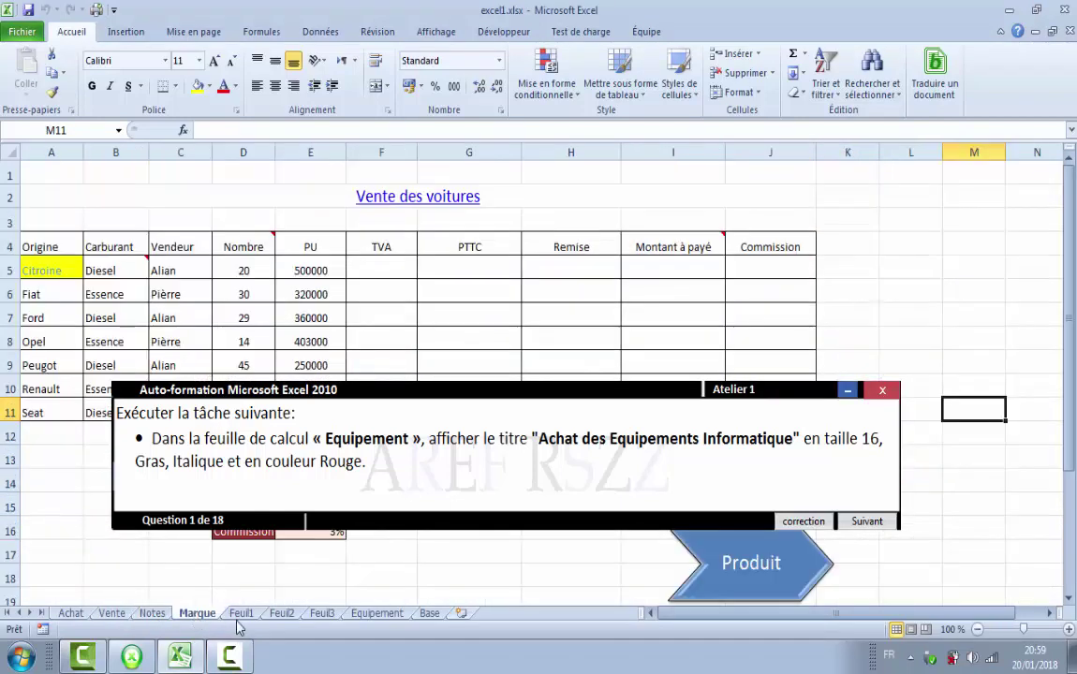
click(241, 614)
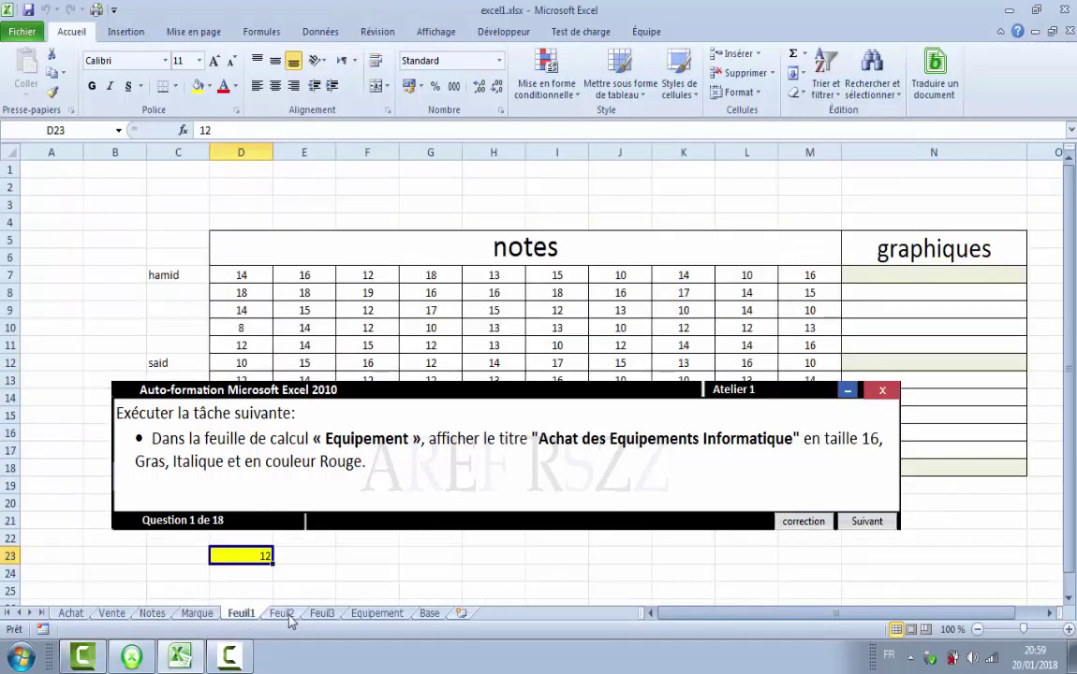
click(282, 615)
click(324, 615)
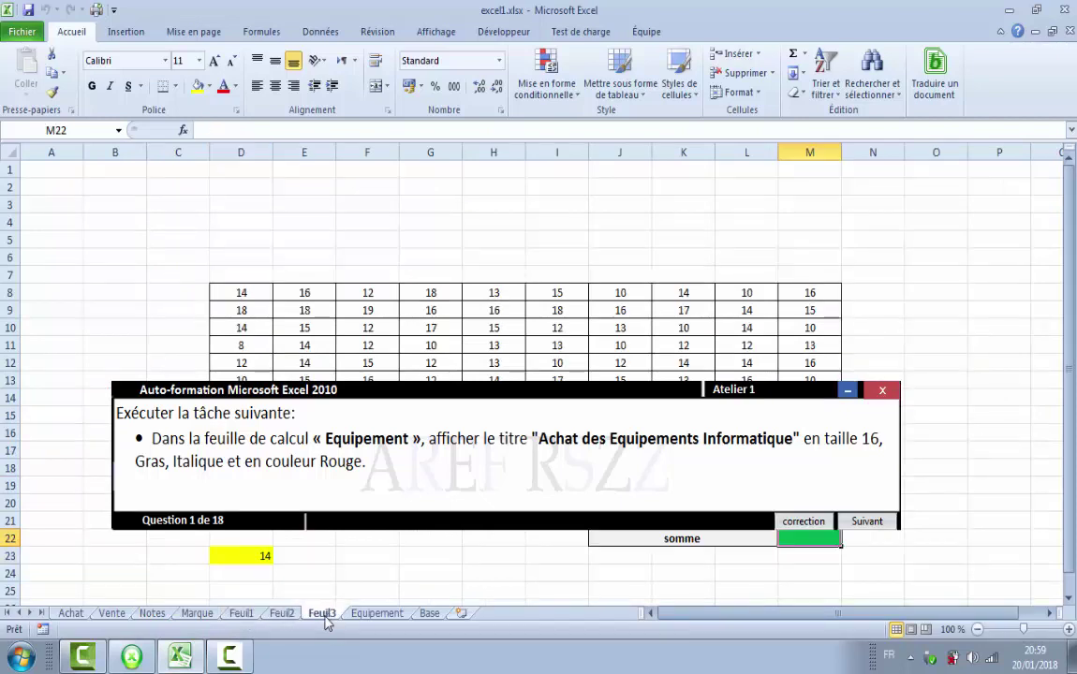
click(380, 616)
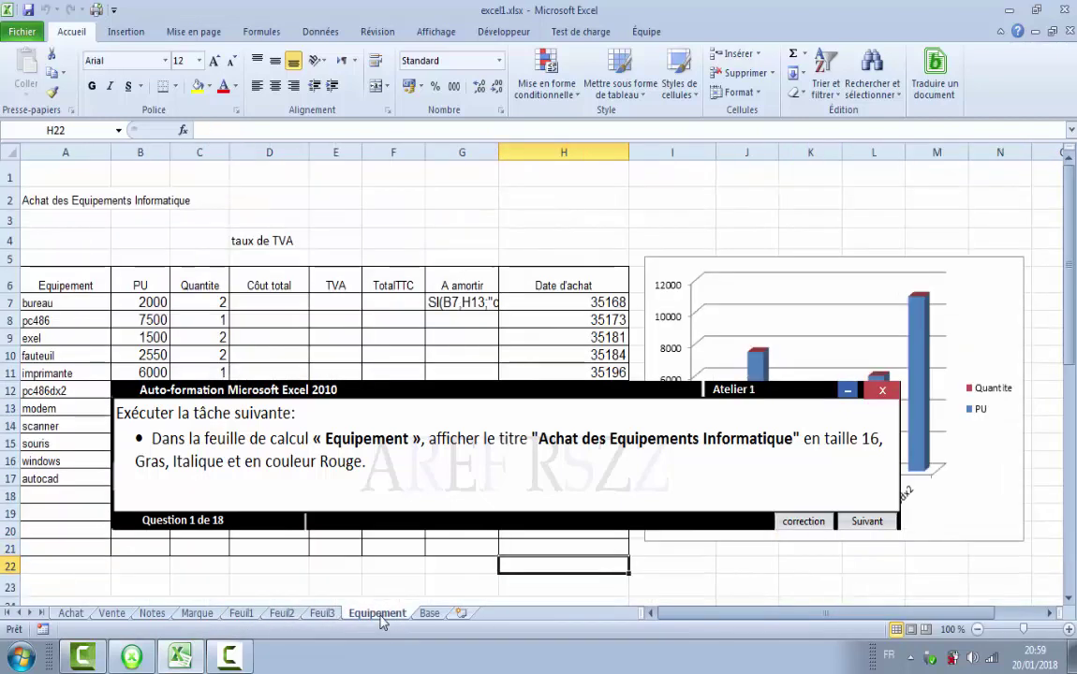
click(430, 615)
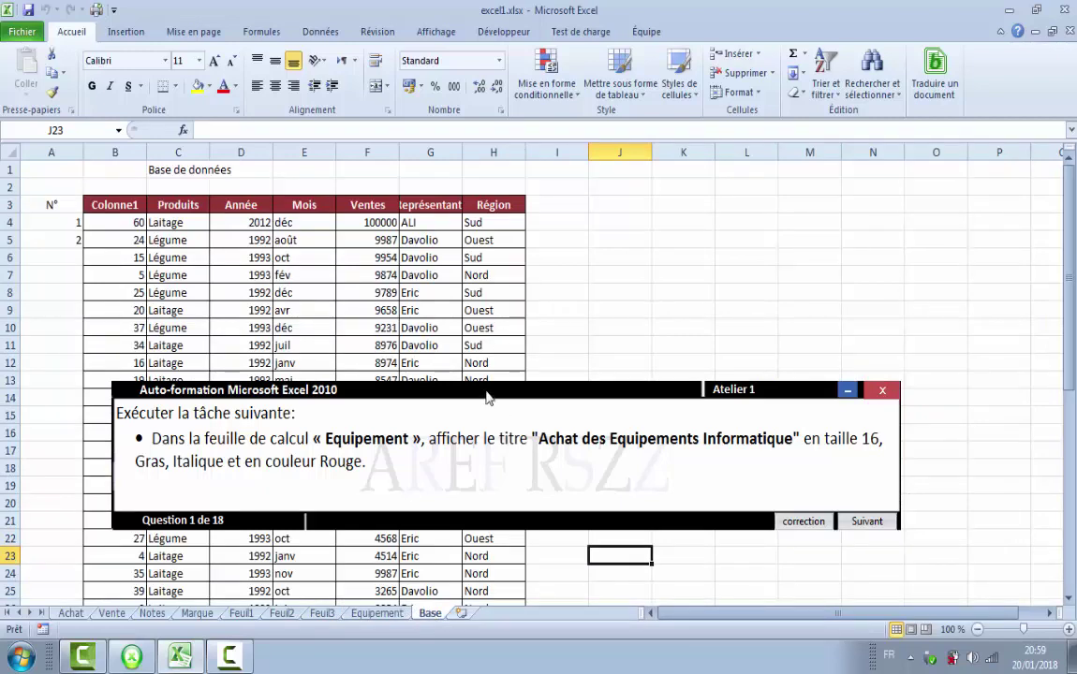
Step: On the Equipement sheet, set the title "Achat des Equipements Informatique" in A2 to font size 16
drag(488, 387, 497, 363)
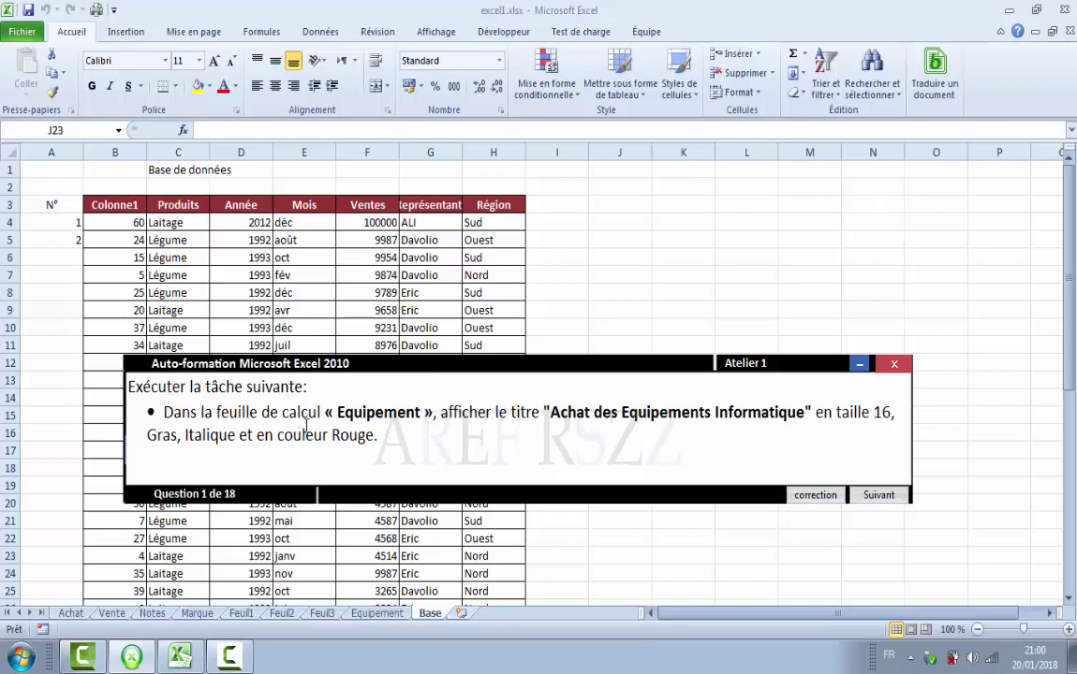
click(370, 614)
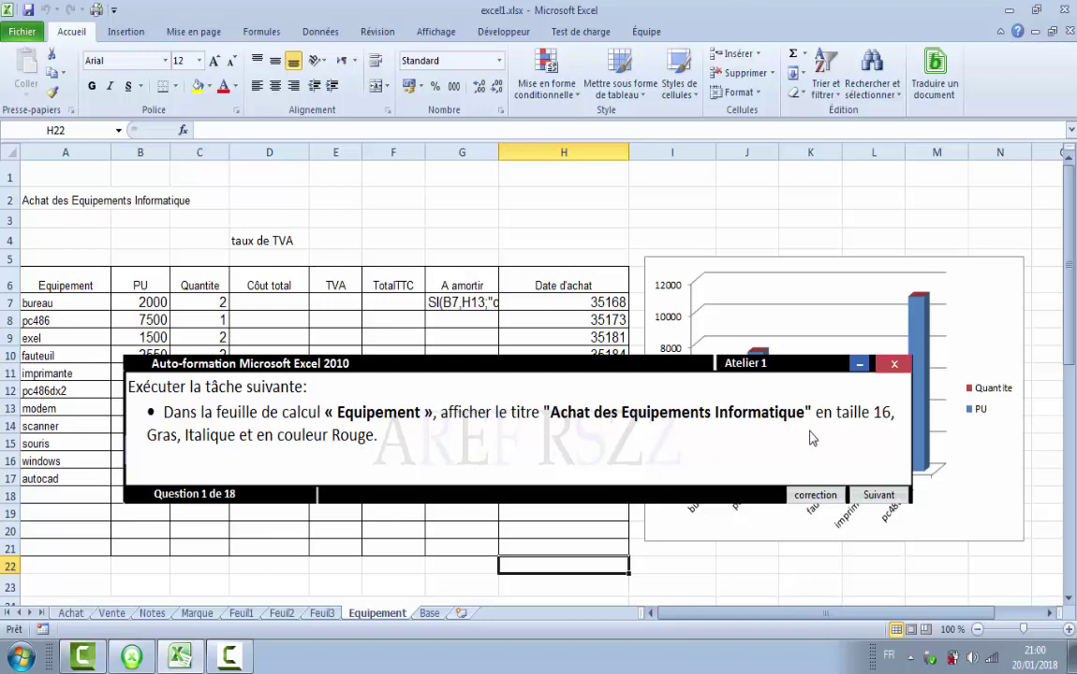
click(32, 200)
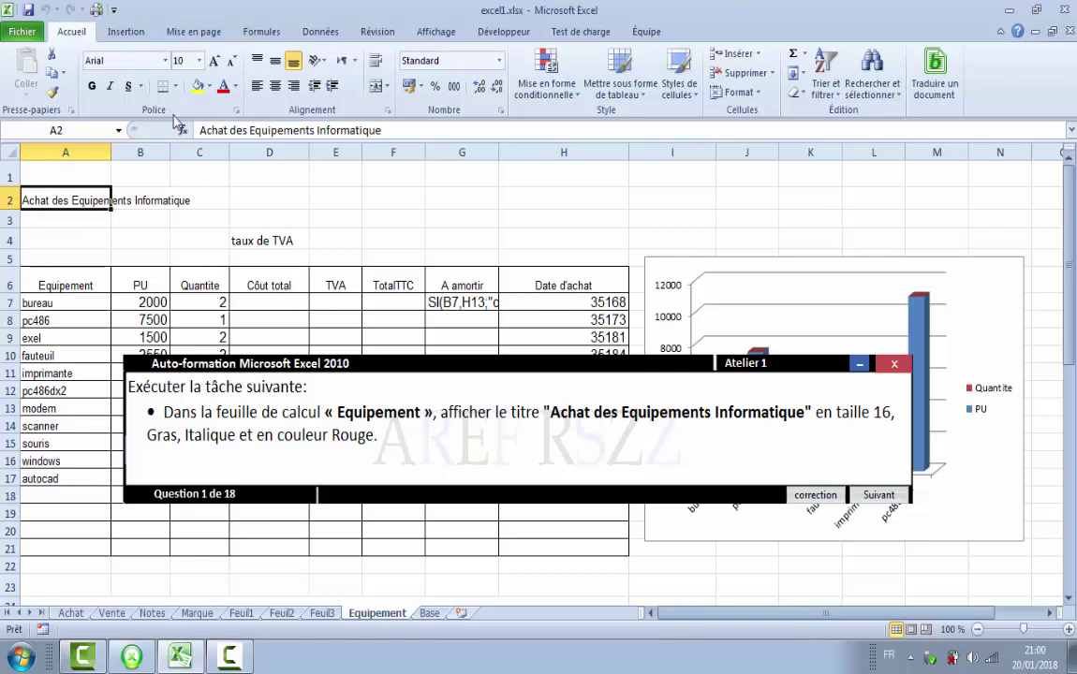
click(200, 61)
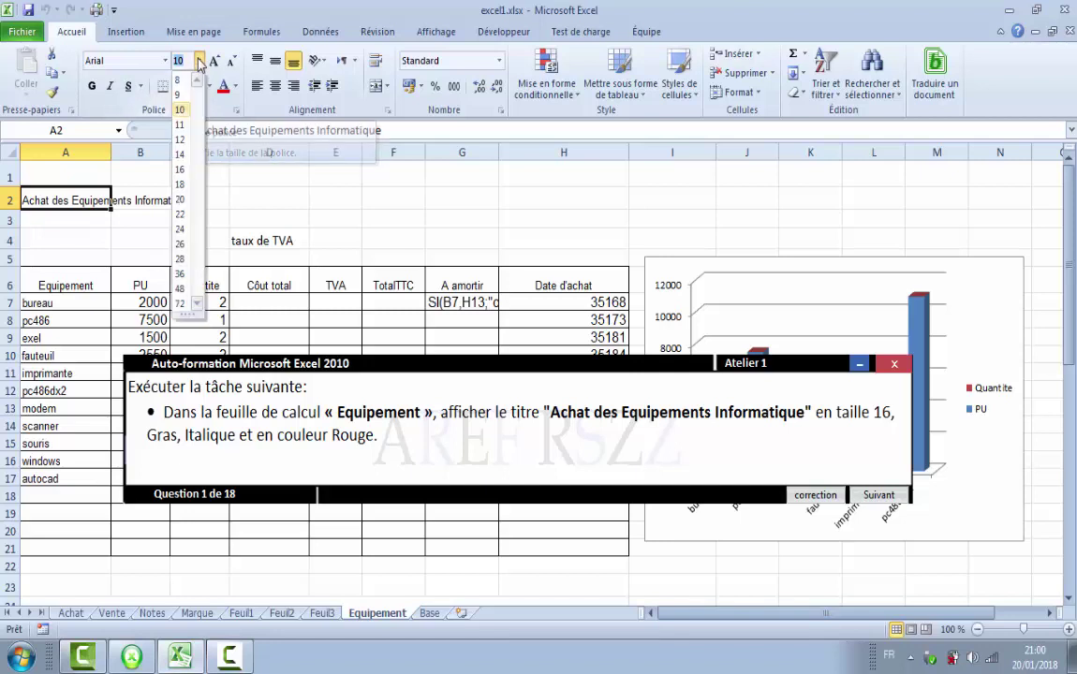
click(179, 171)
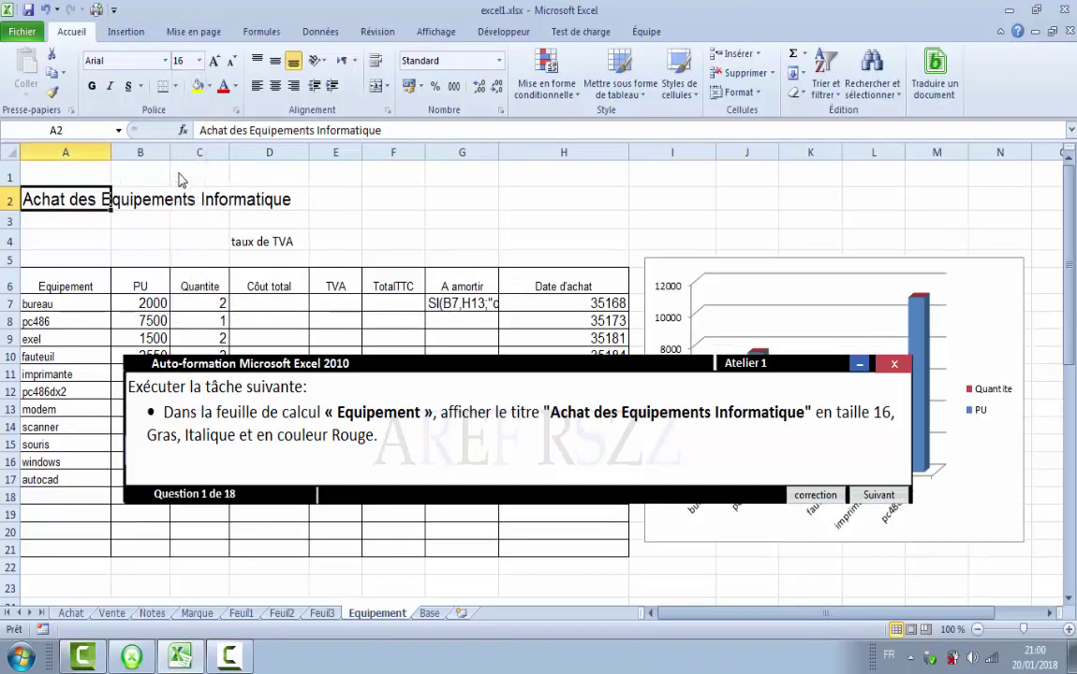
Step: Make the title in A2 bold and italic, and colour its text with the standard red
click(90, 86)
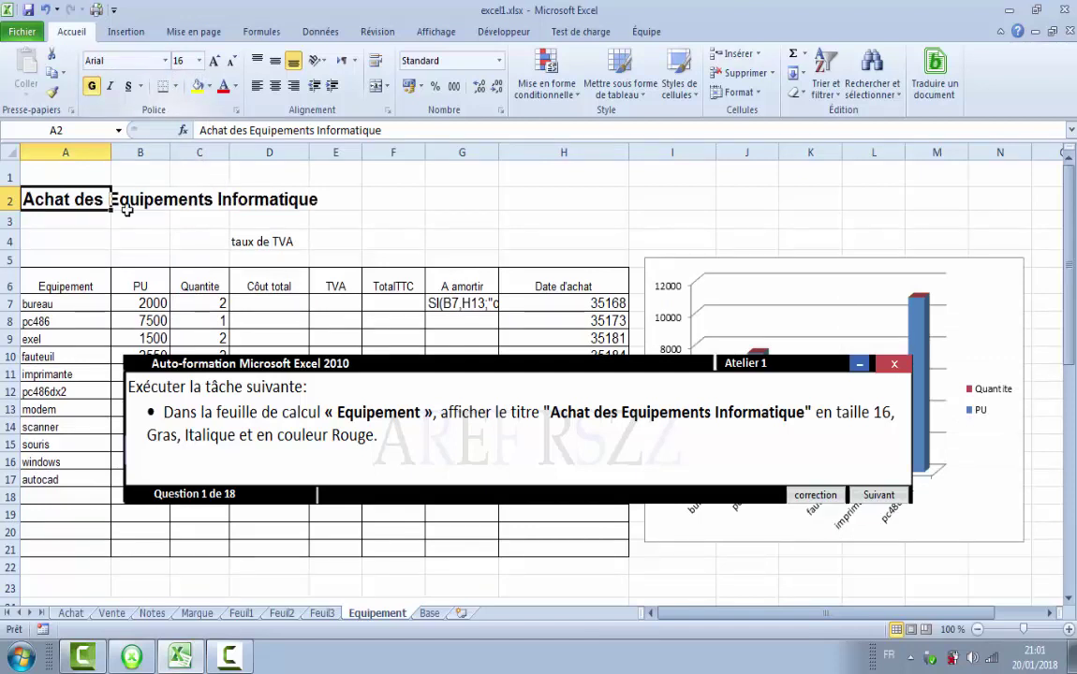
click(110, 86)
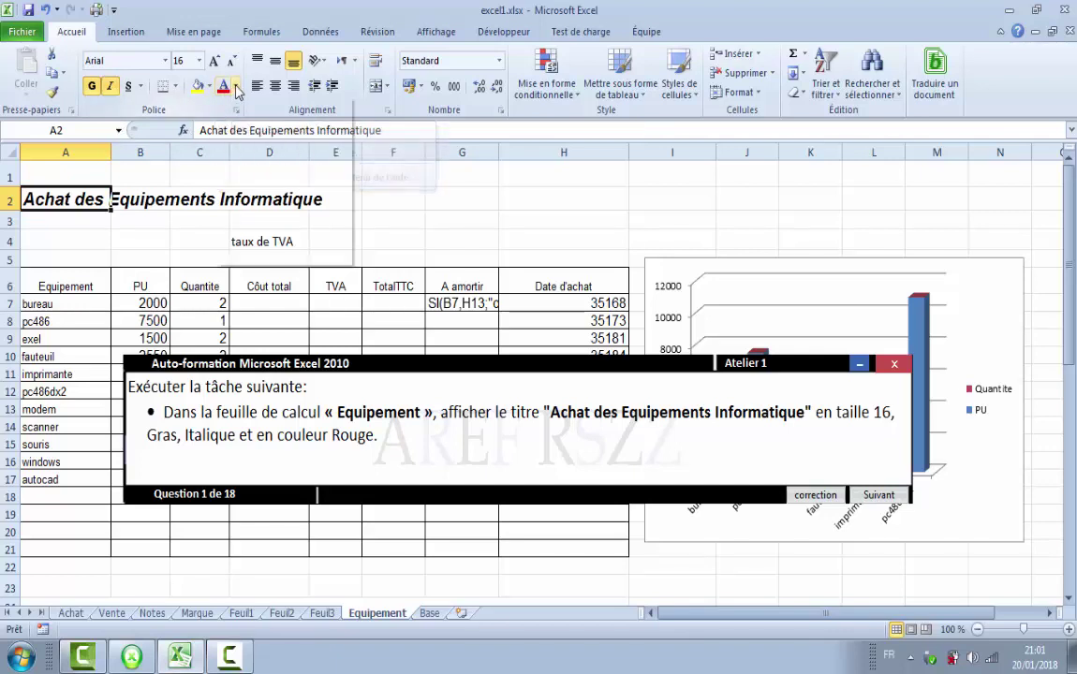
click(237, 87)
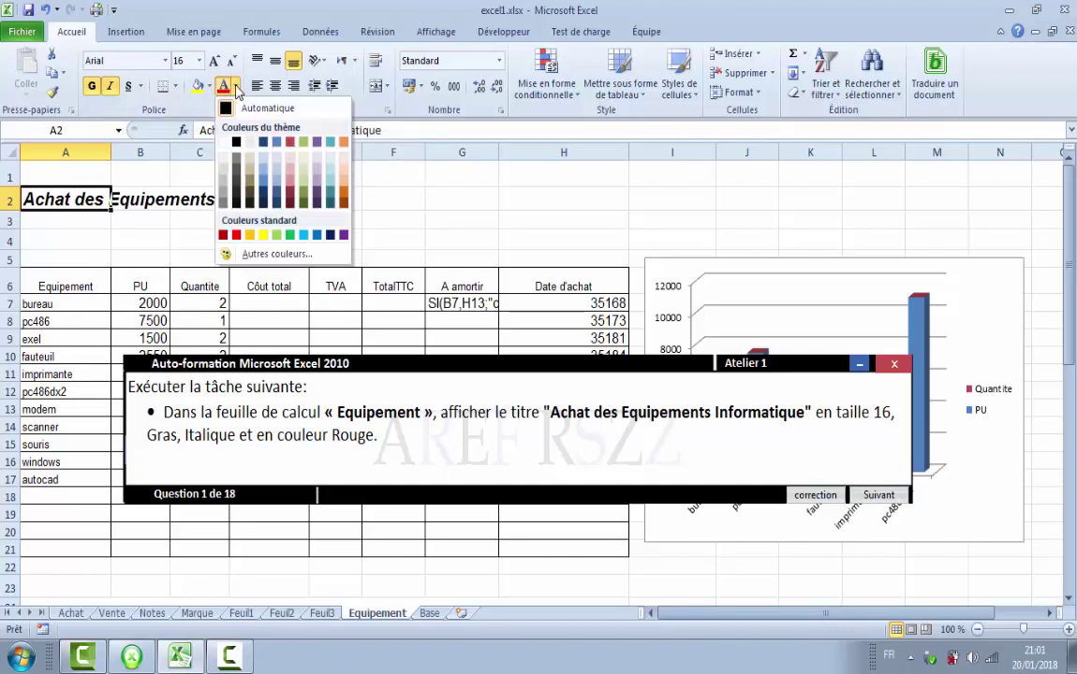
click(235, 235)
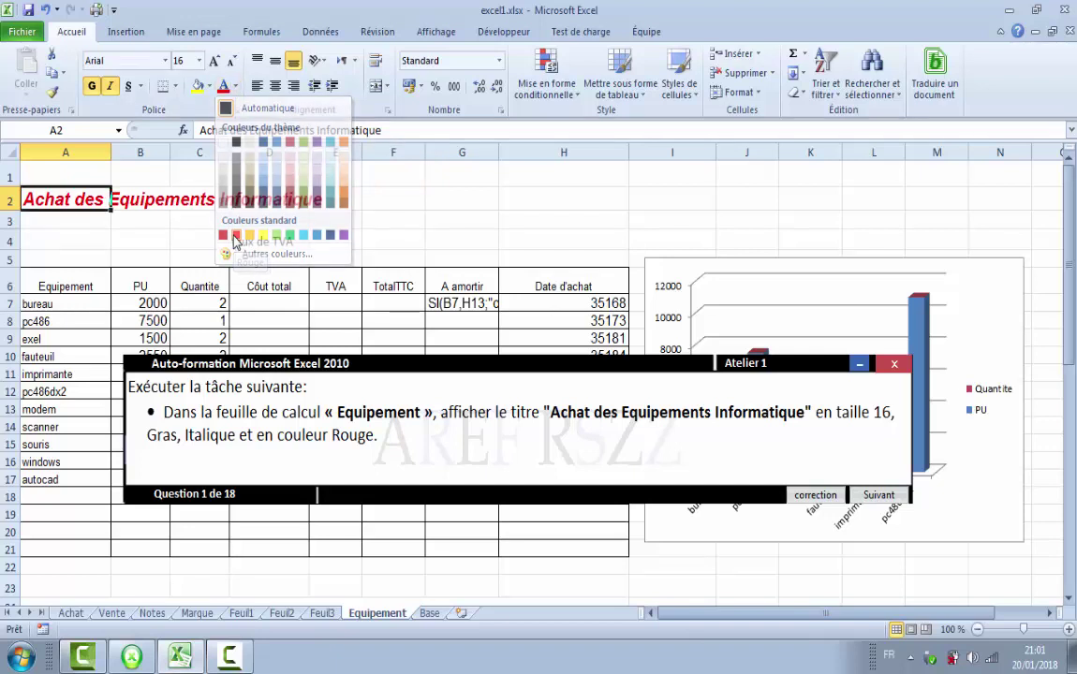
Step: Advance to question 2 of the exercise and copy the range N4:N18 on the Achat sheet
click(868, 499)
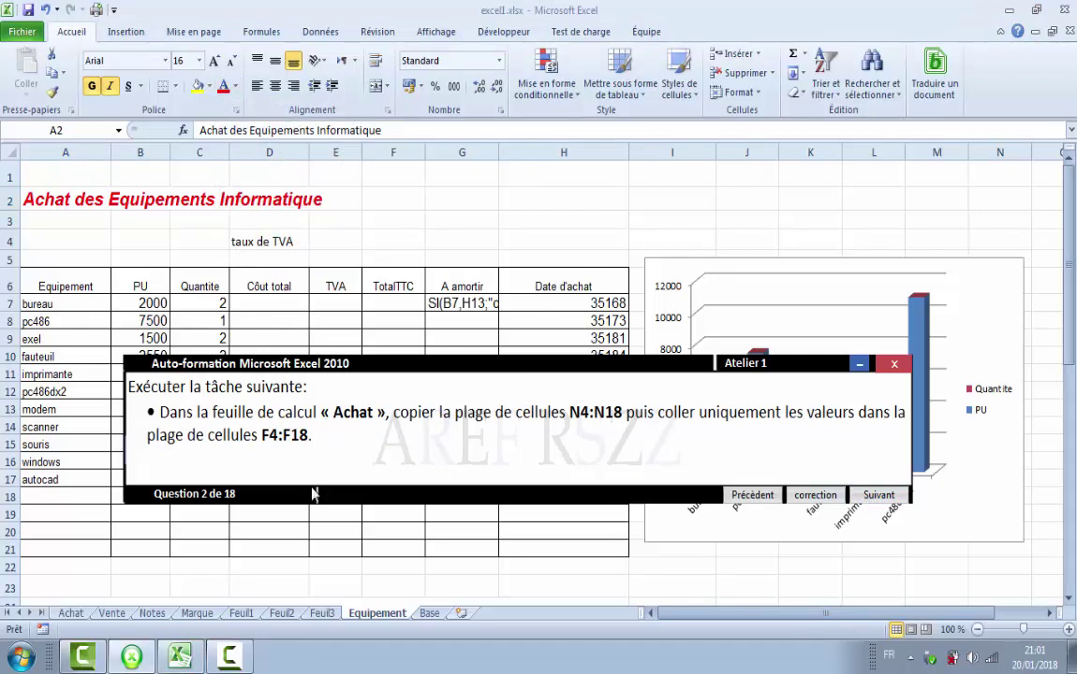
click(69, 614)
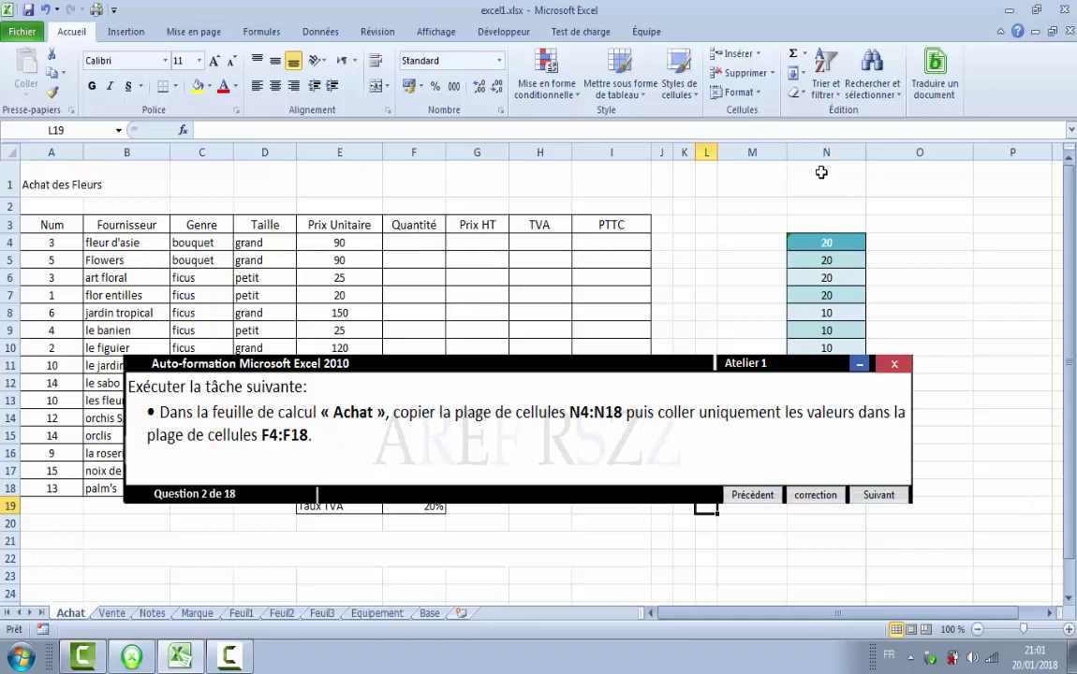
click(824, 243)
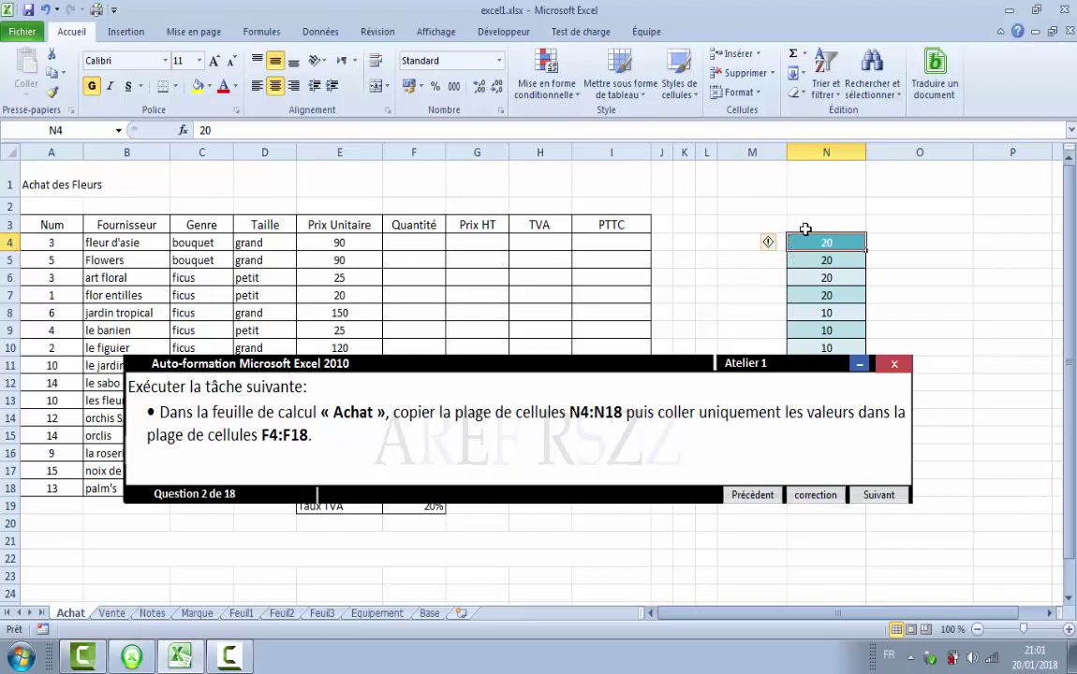
drag(674, 372, 682, 536)
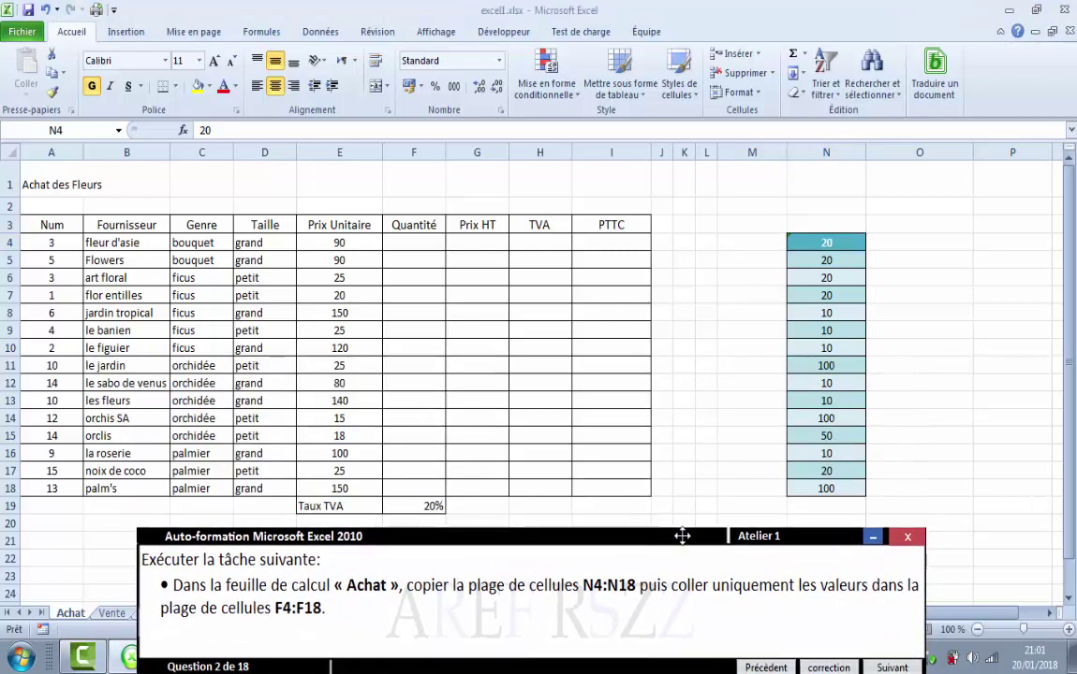
click(820, 242)
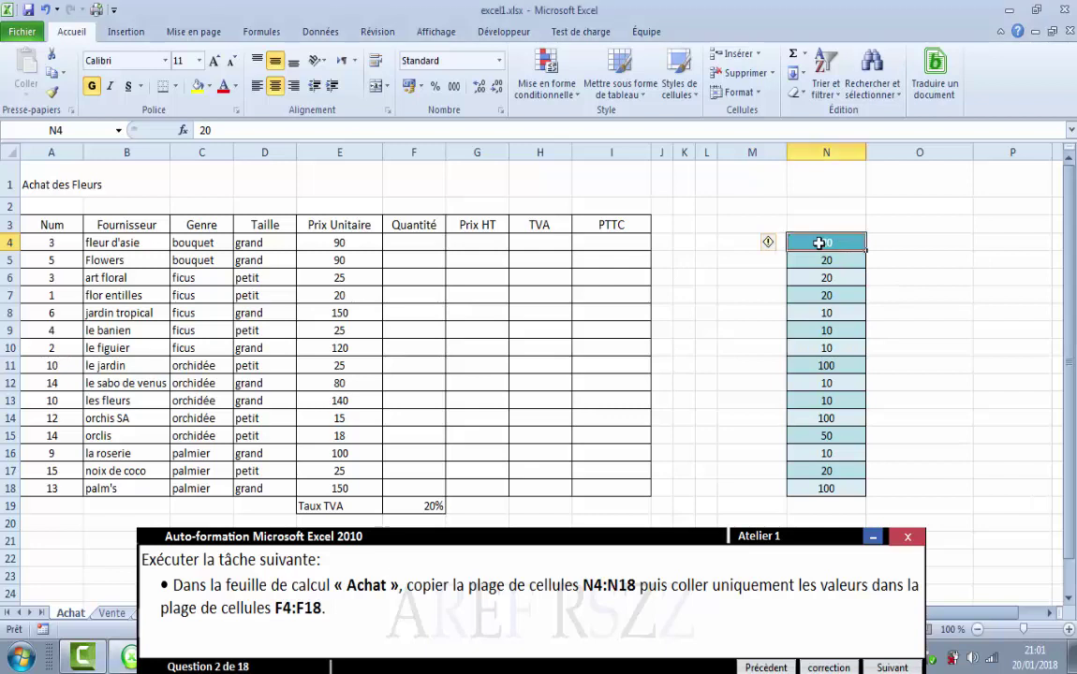
drag(820, 242, 819, 489)
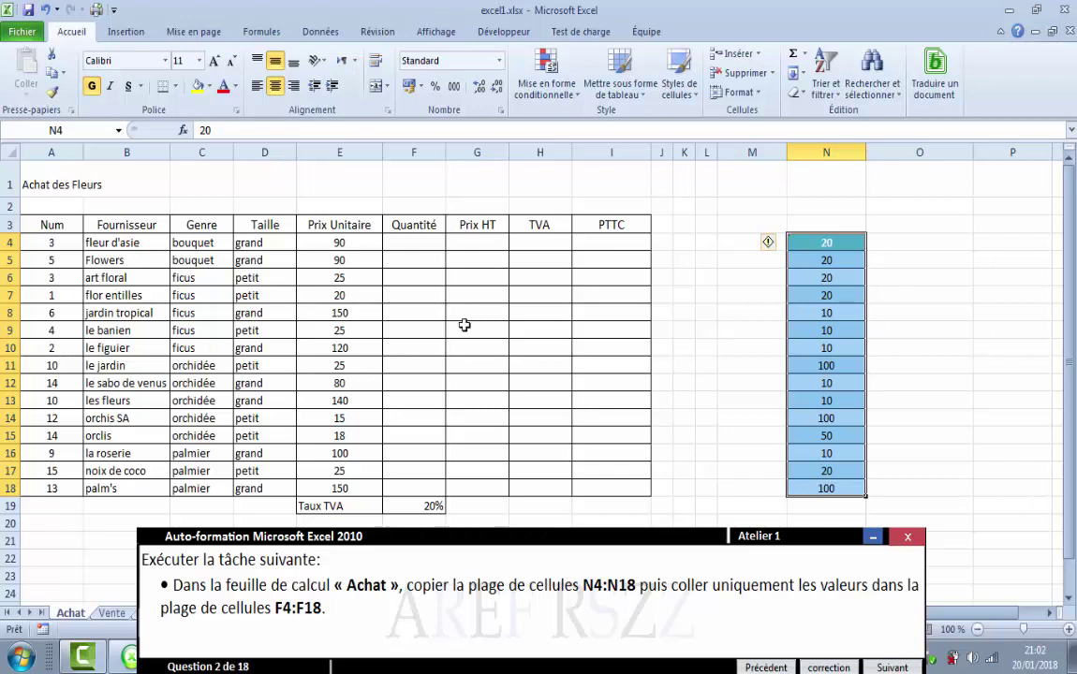
click(53, 78)
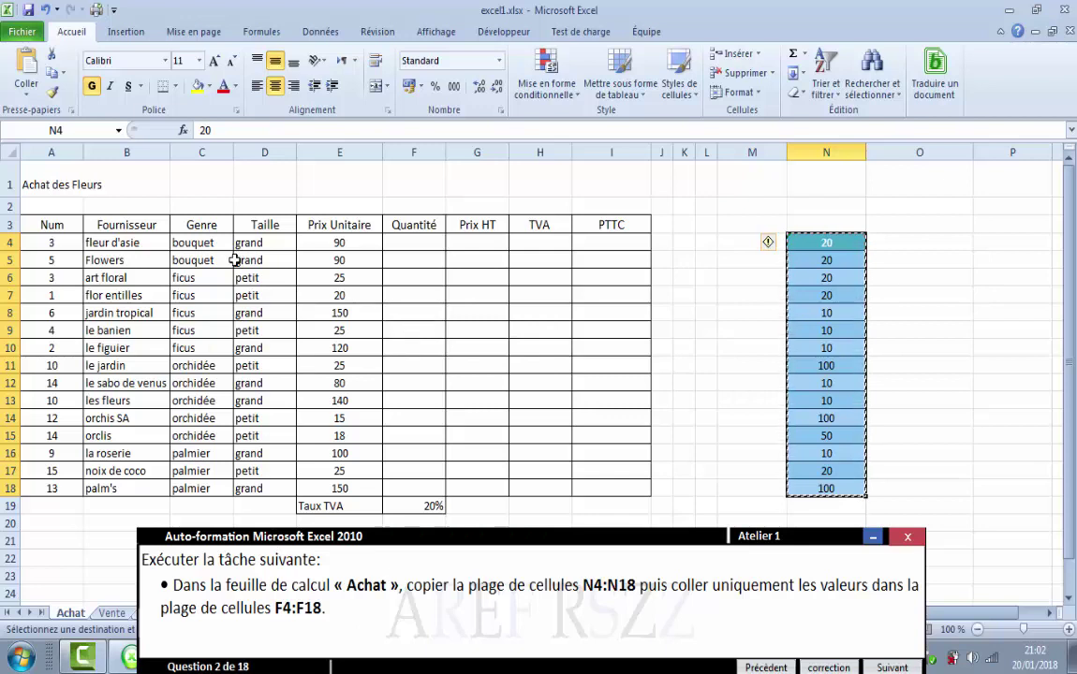
Step: Paste the copied cells into the Quantité column starting at F4, keeping only their values
click(404, 246)
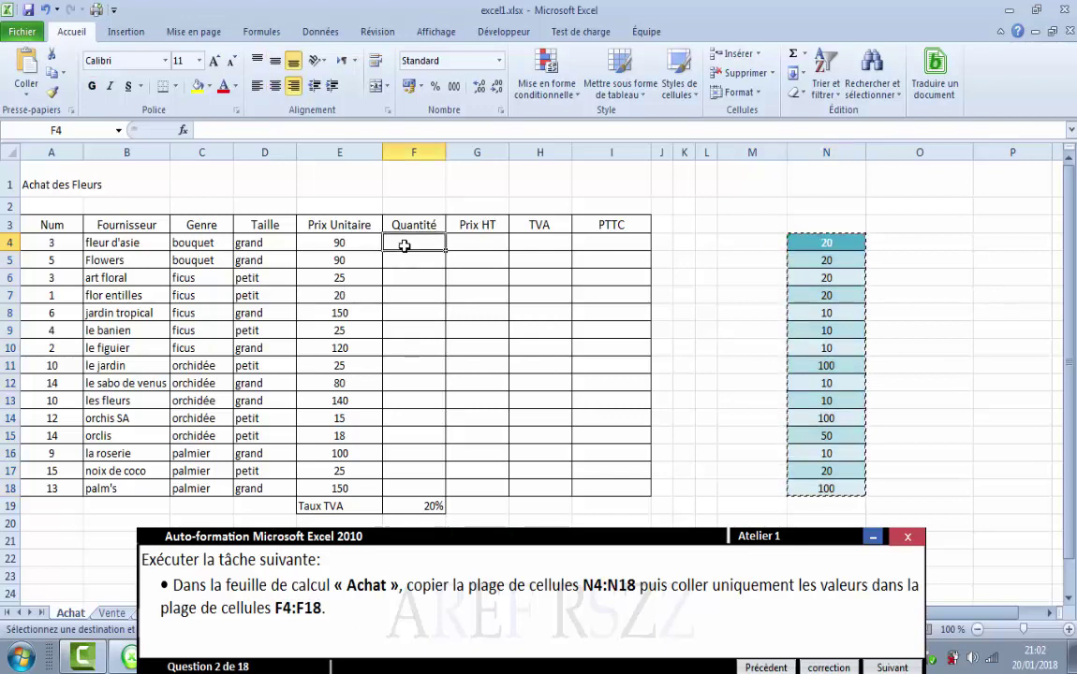
click(25, 60)
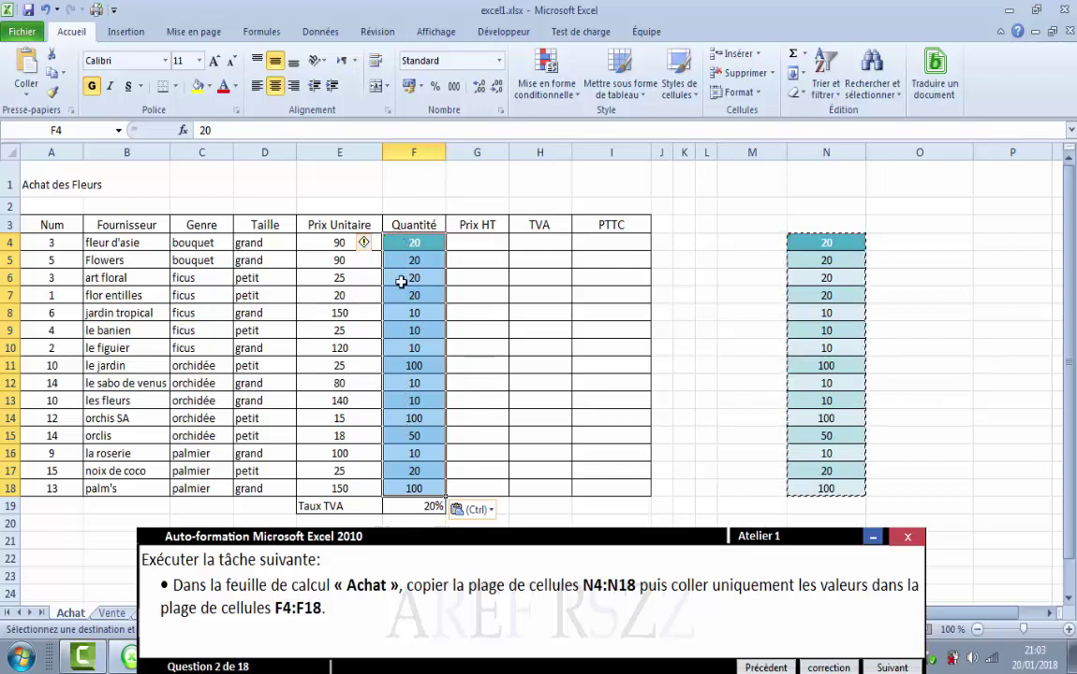
click(488, 510)
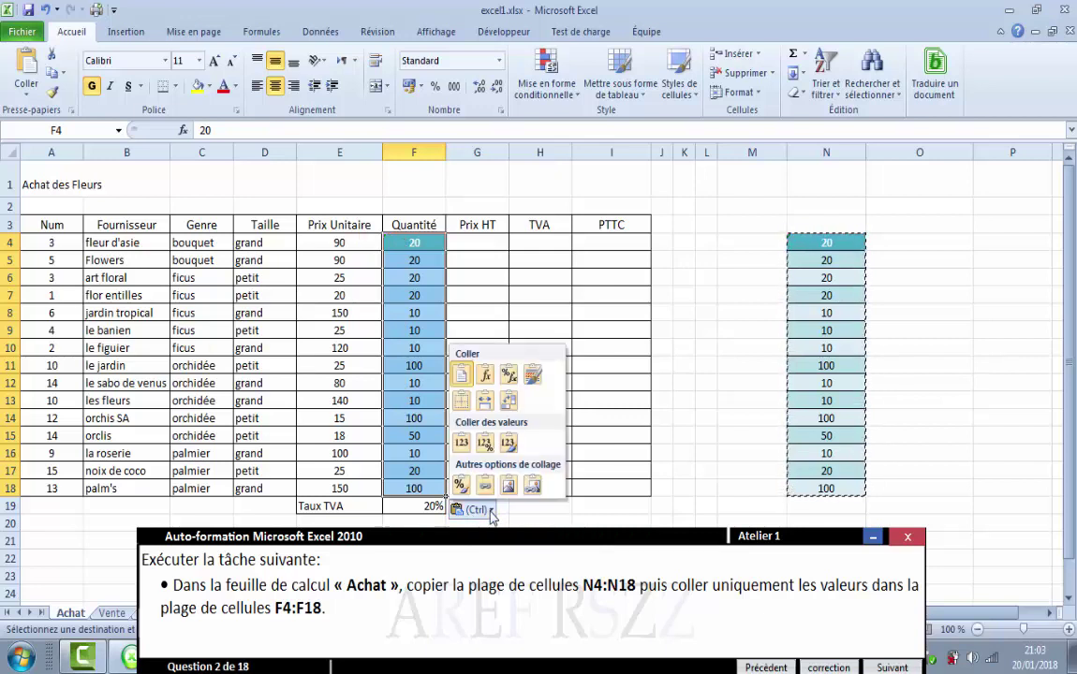
click(461, 452)
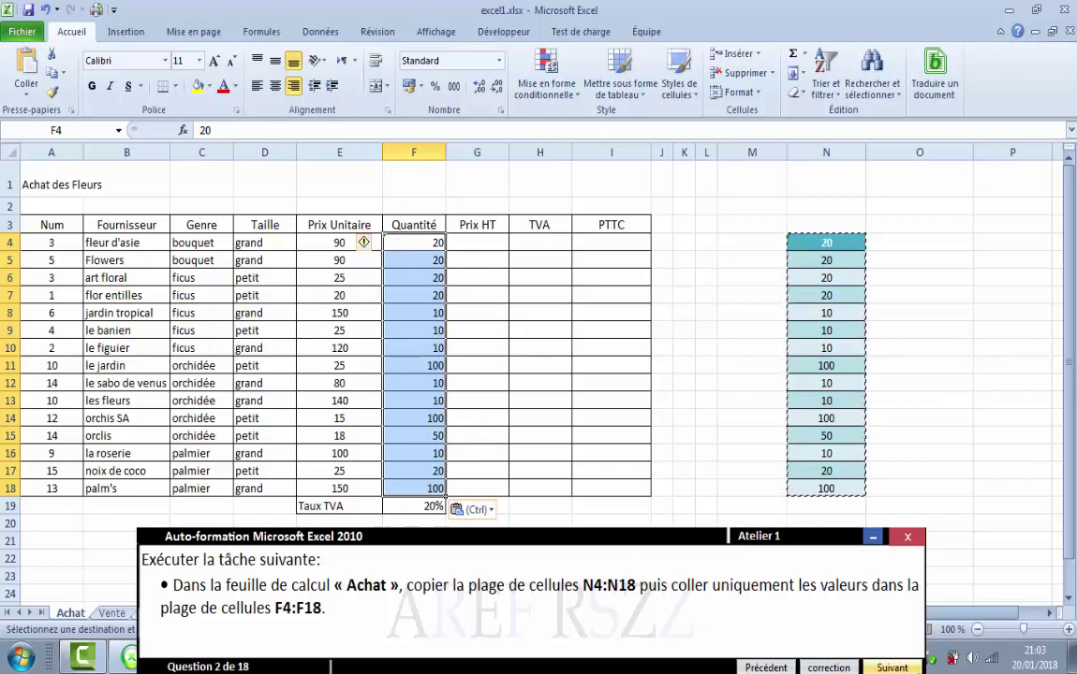
Step: Advance to question 3 of the exercise and set custom top and bottom page margins of 3,2 cm for the Achat sheet
click(888, 668)
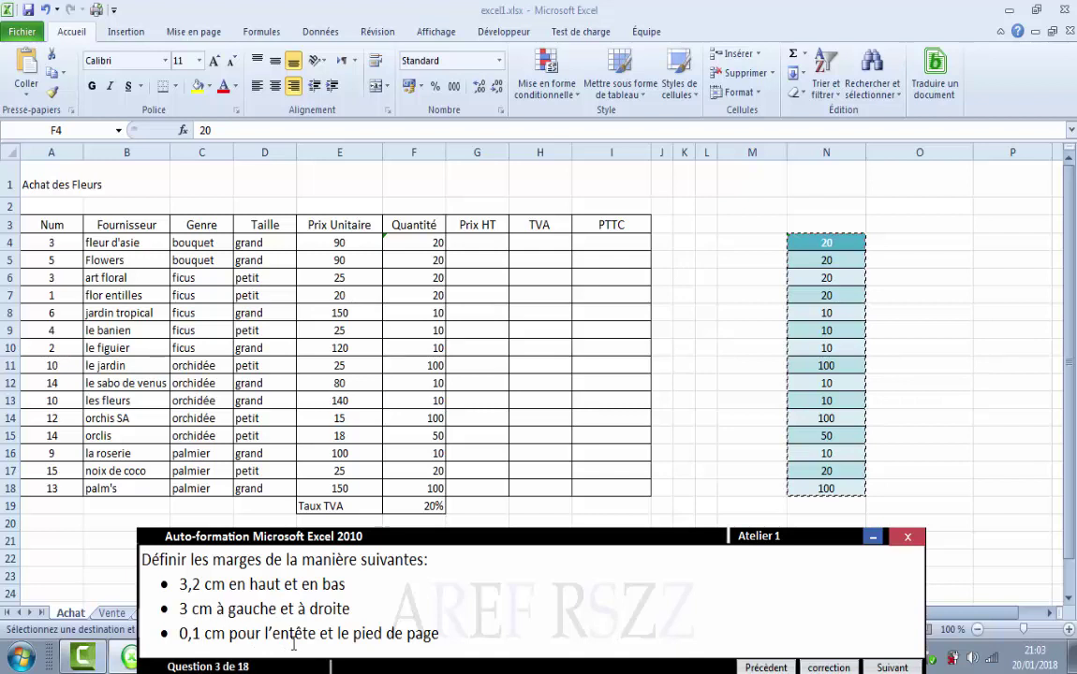
key(ctrl+v)
click(188, 31)
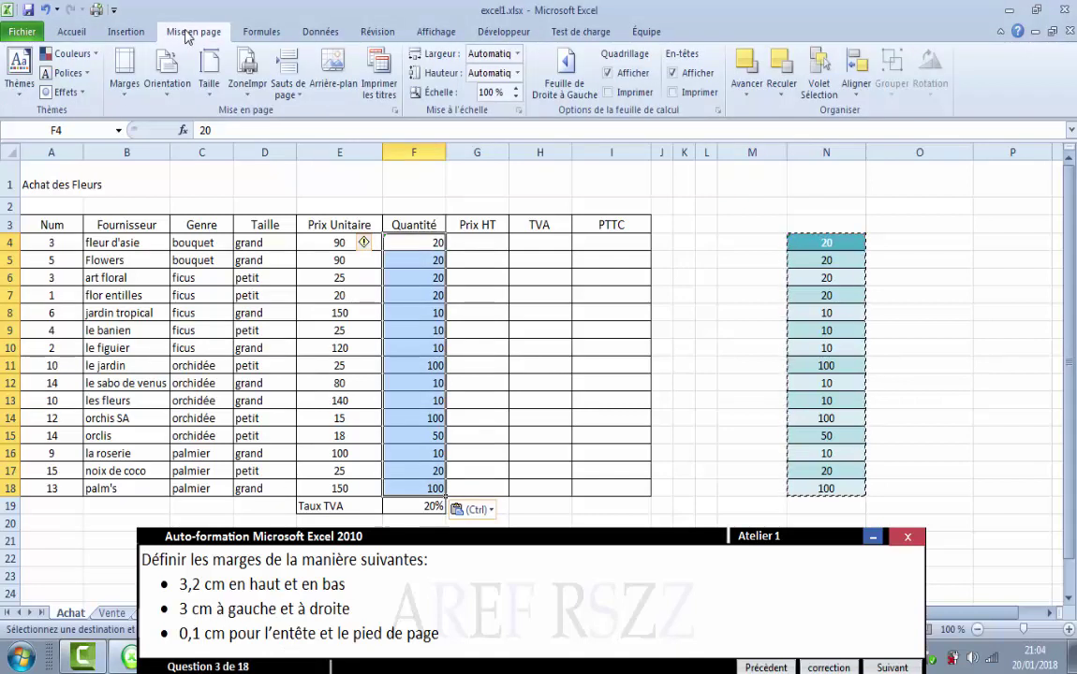
click(125, 91)
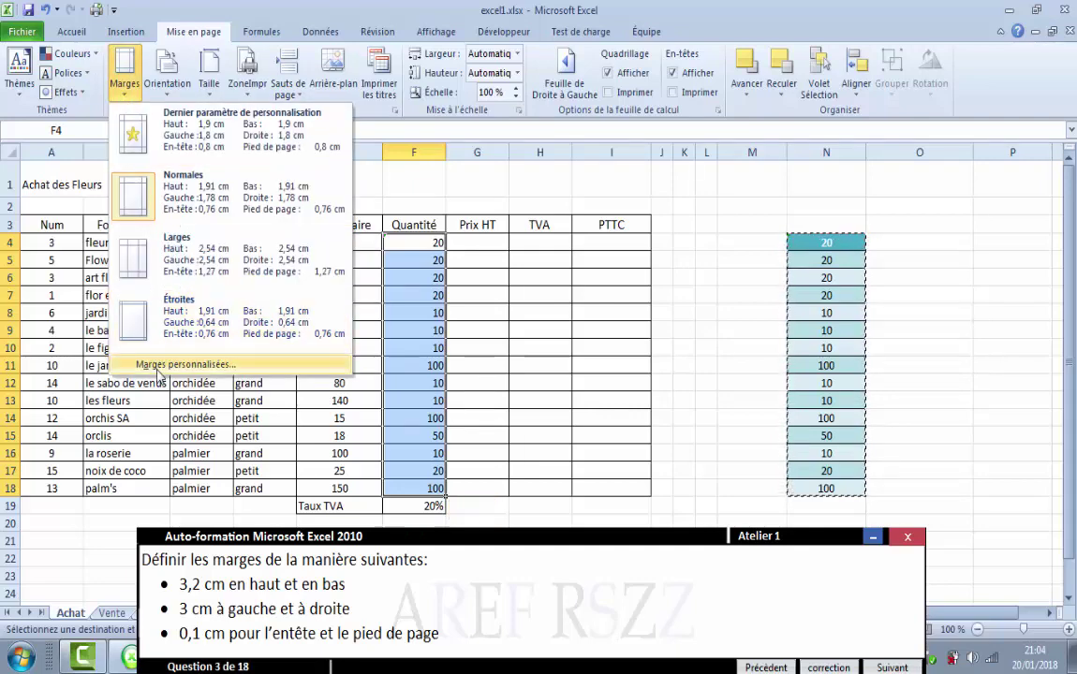
click(159, 365)
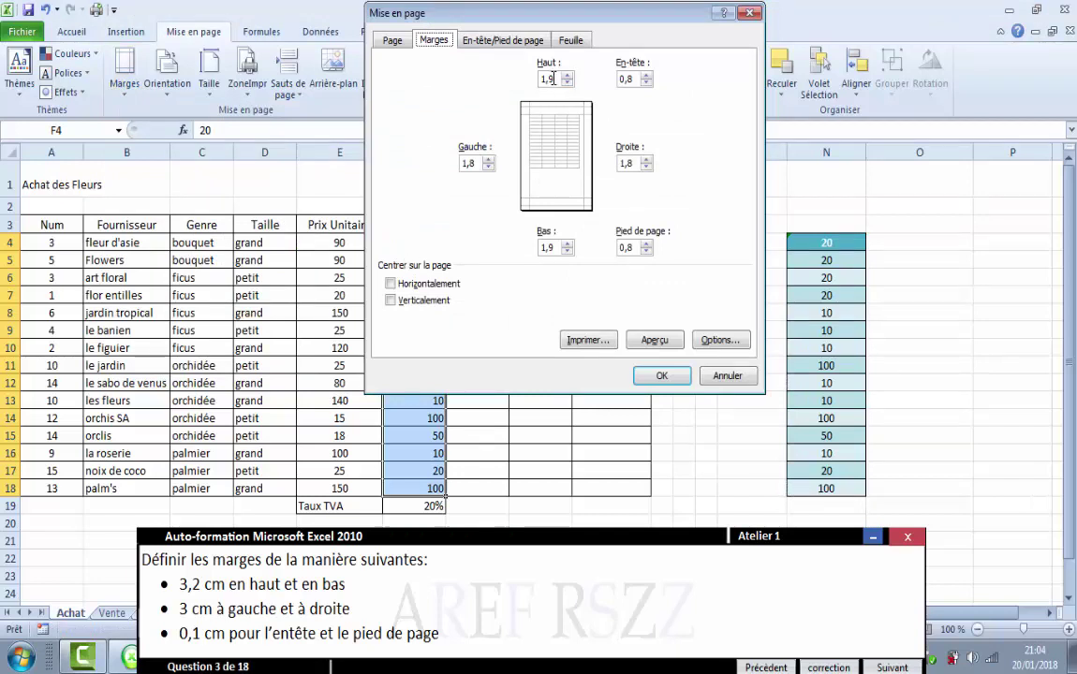
drag(553, 79, 528, 80)
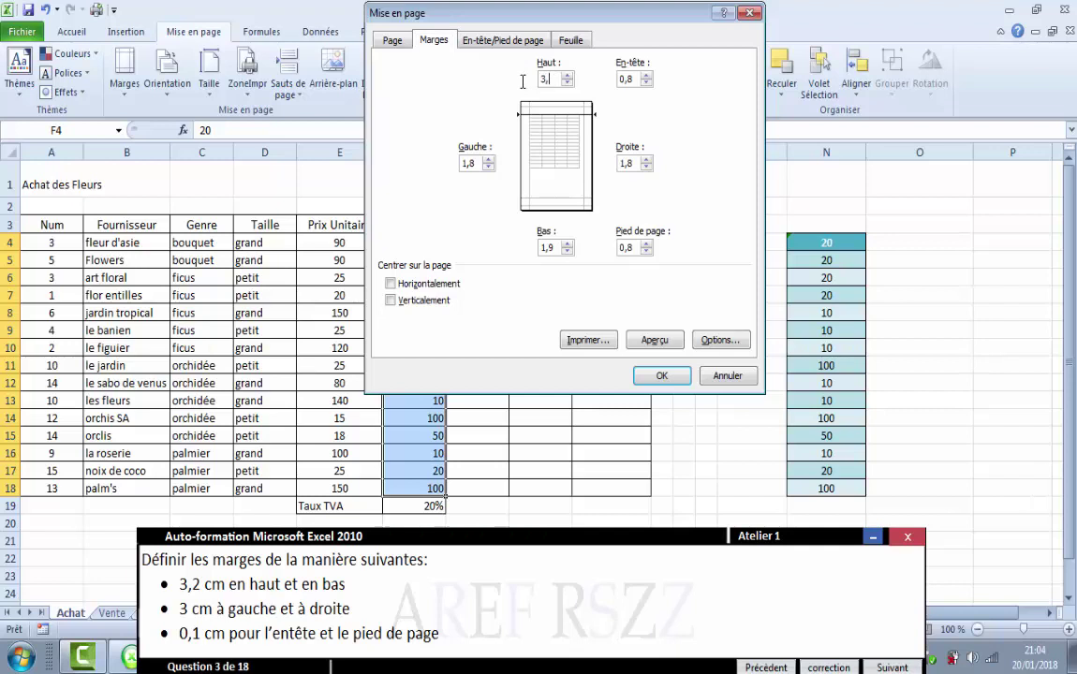
click(555, 250)
drag(556, 250, 528, 251)
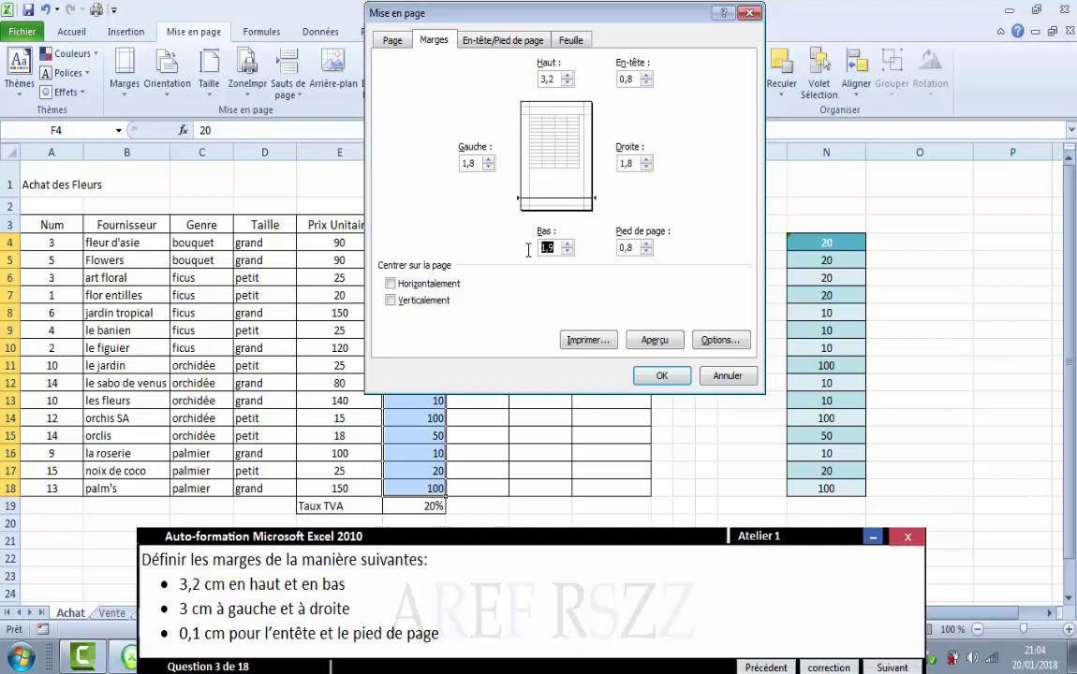
text(3,2)
Step: Set both the left and right page margins of the Achat sheet to 3 cm
drag(478, 162, 449, 166)
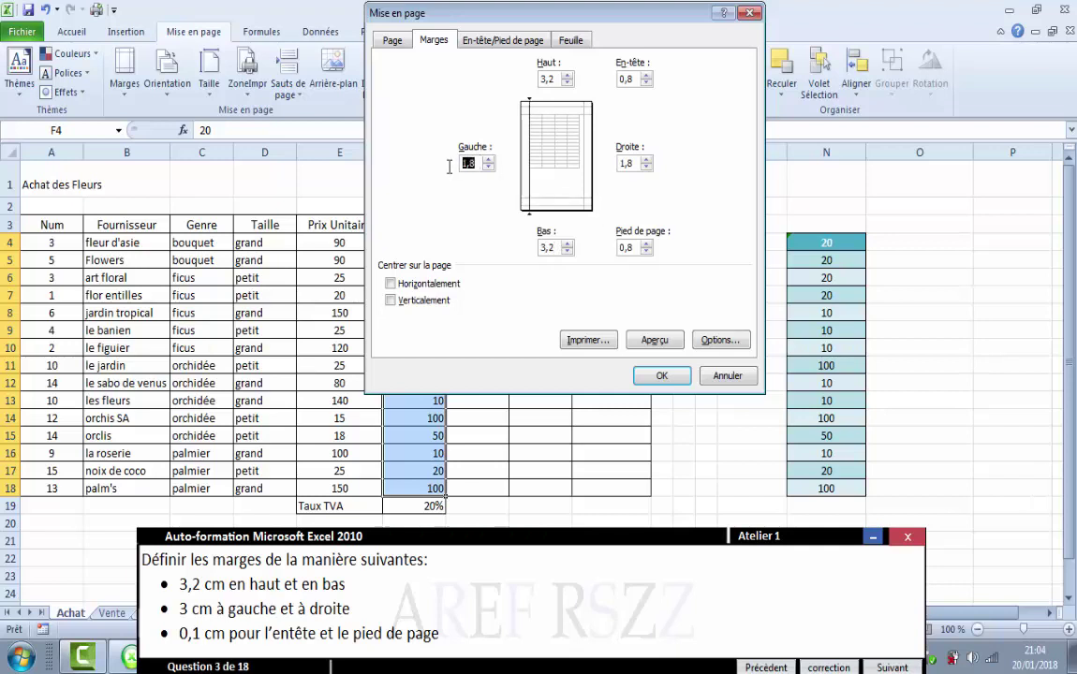
text(3)
drag(627, 163, 607, 165)
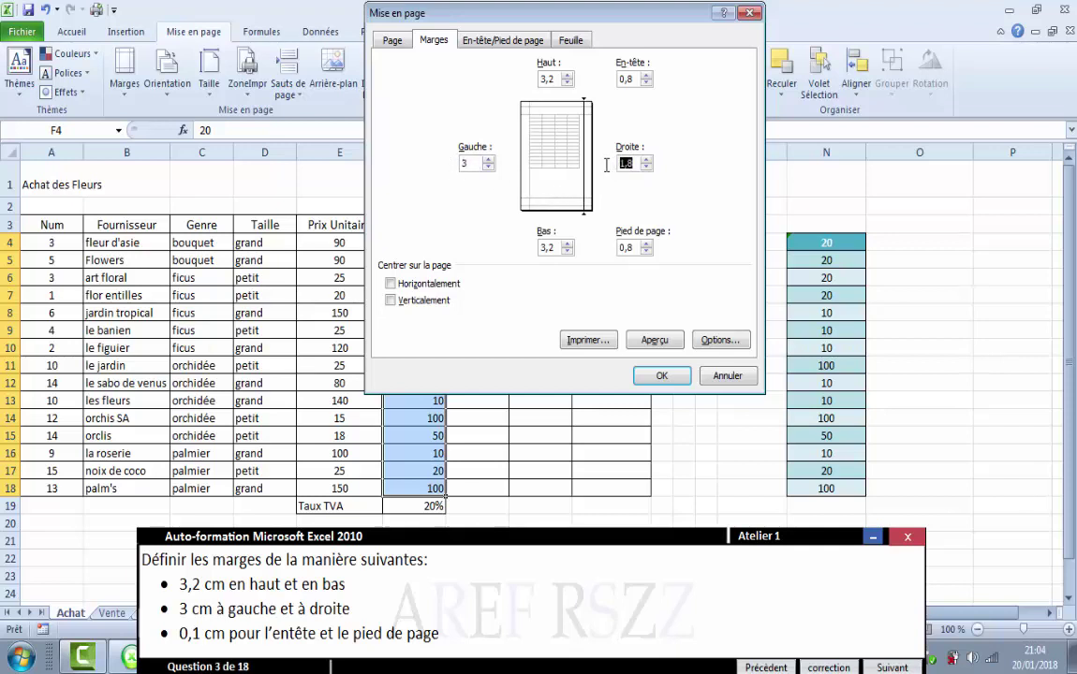
text(3)
Step: Set the header and footer margins to 0,1 cm and apply the page setup
drag(636, 78, 608, 82)
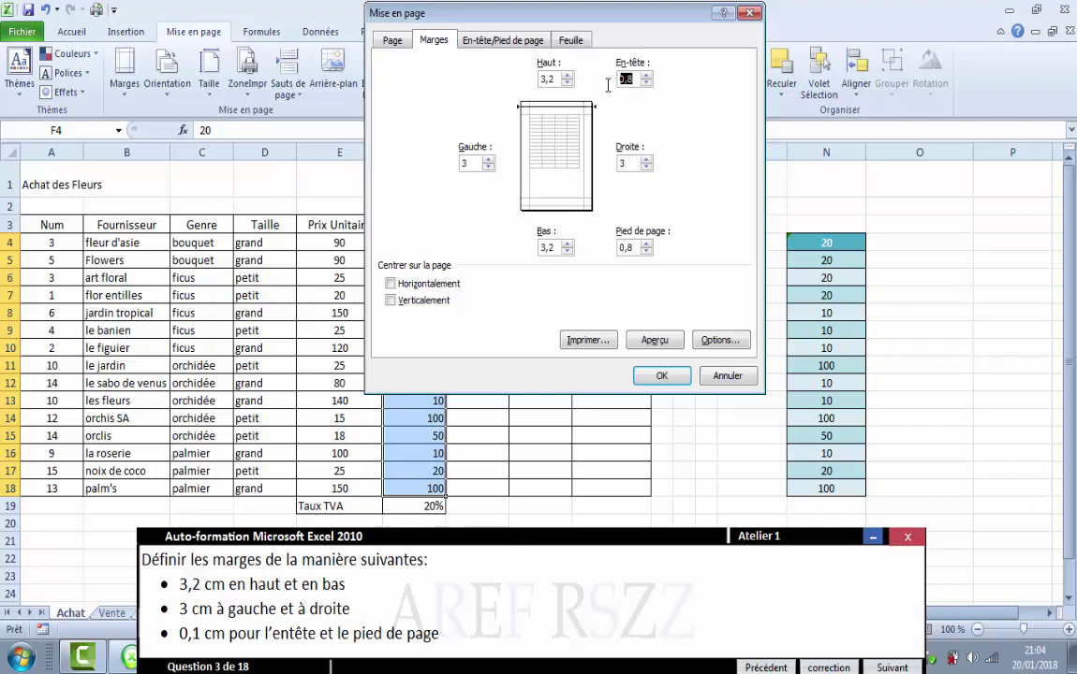
text(0)
drag(636, 247, 609, 251)
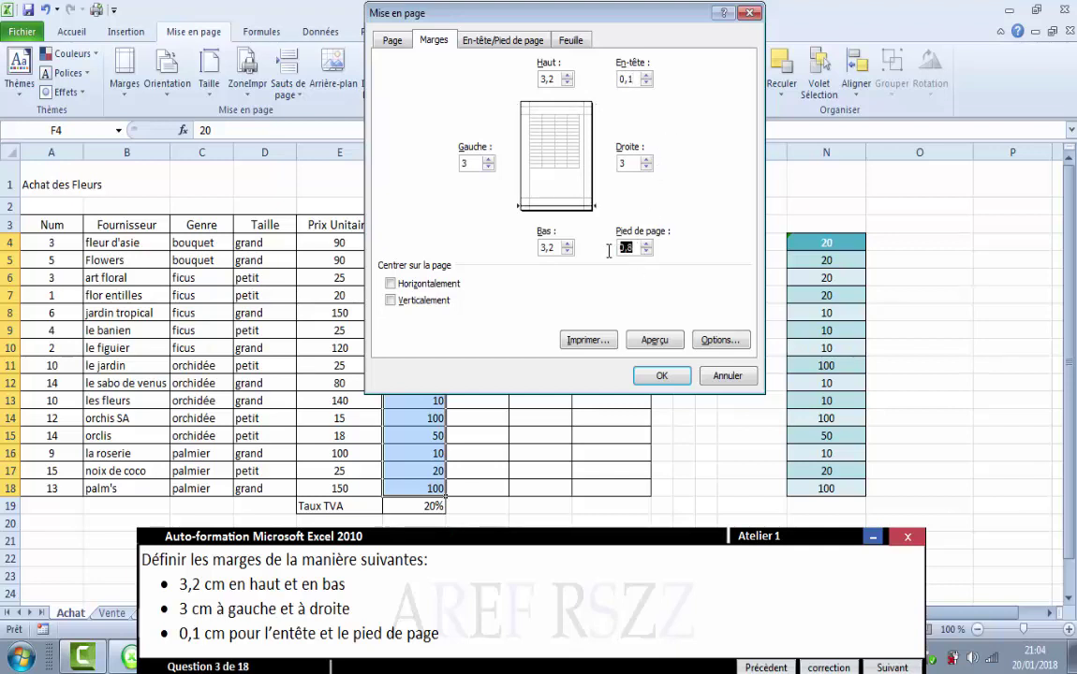
text(0,1)
click(662, 376)
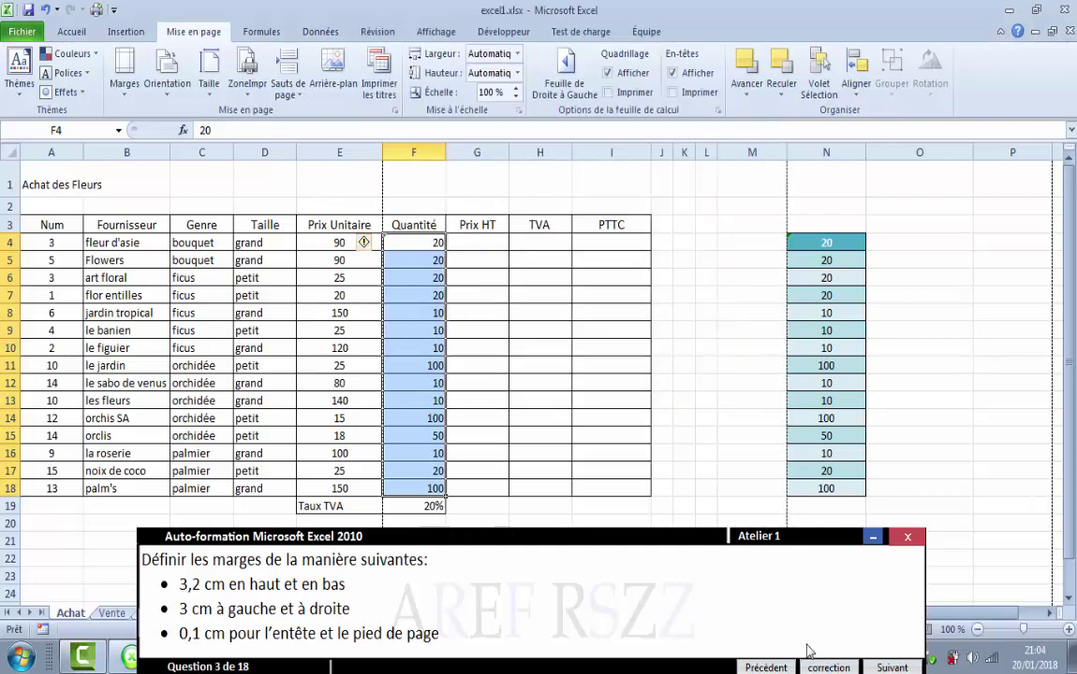
Step: Advance to question 4 and, on the Equipement sheet, merge and centre the title "Achat des Equipements Informatique" across A2:H2
click(892, 668)
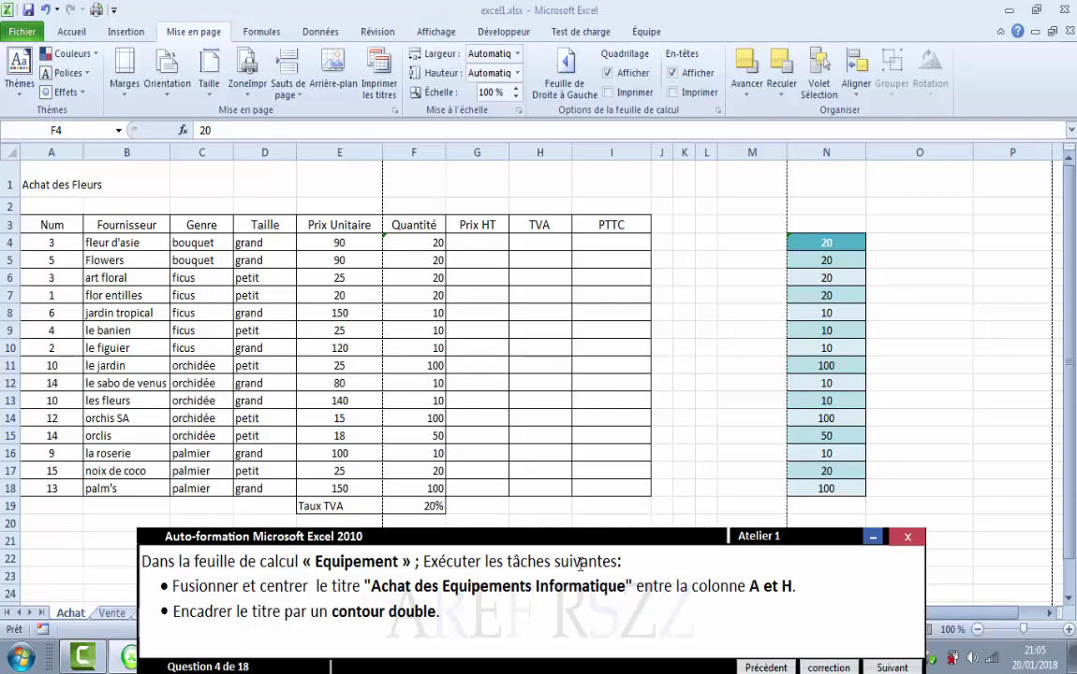
drag(453, 537, 471, 423)
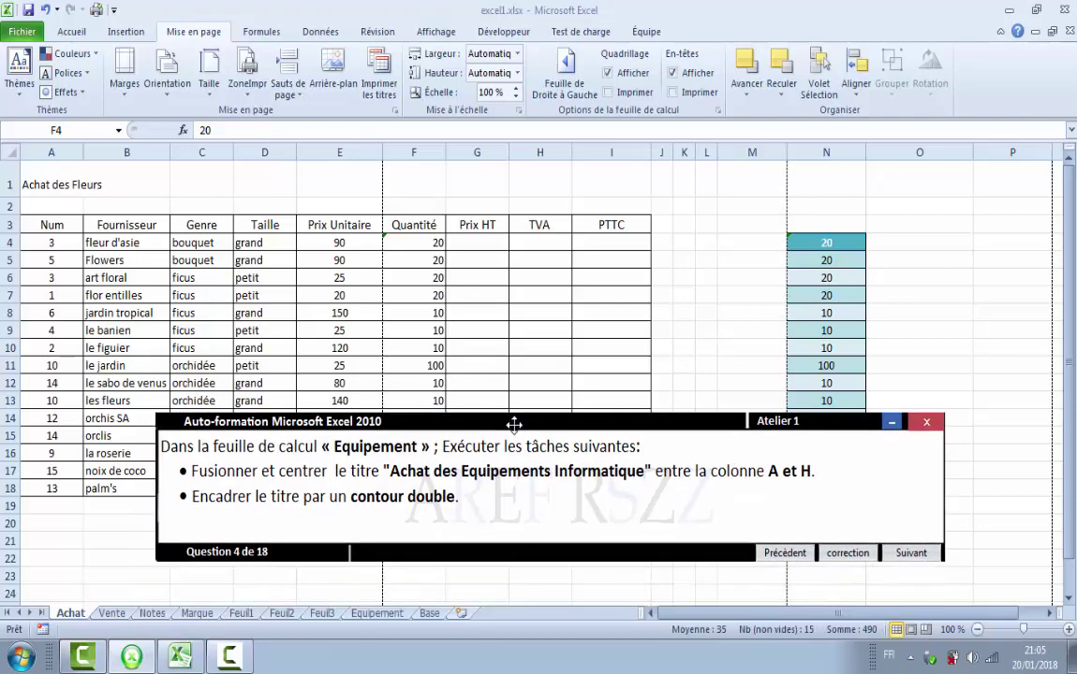
click(377, 614)
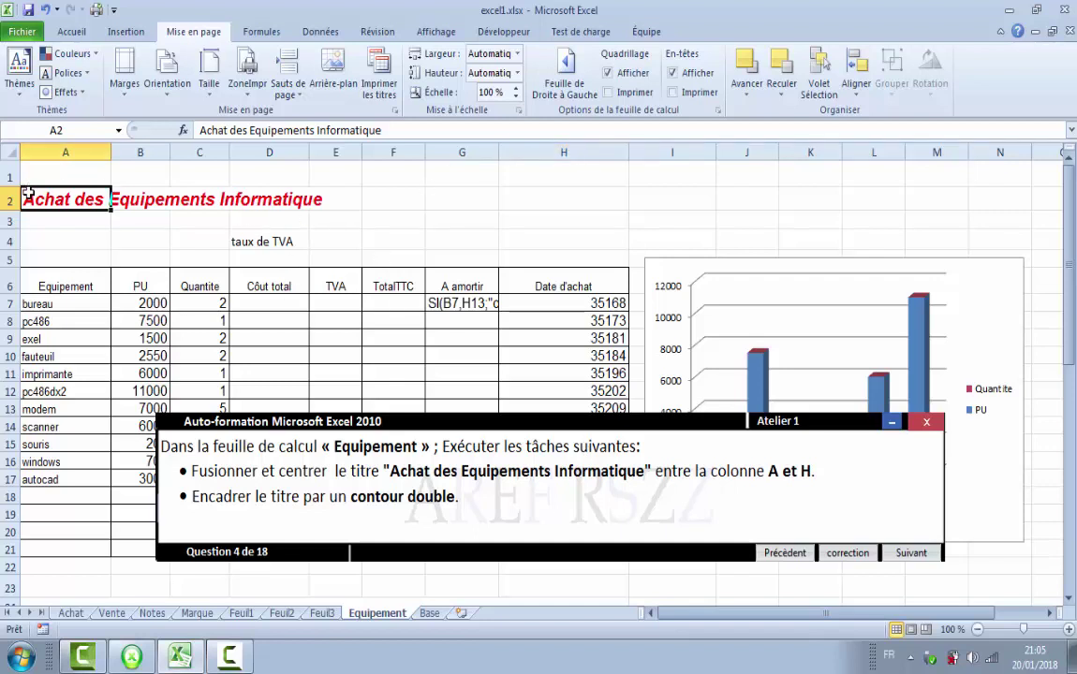
drag(80, 195, 529, 199)
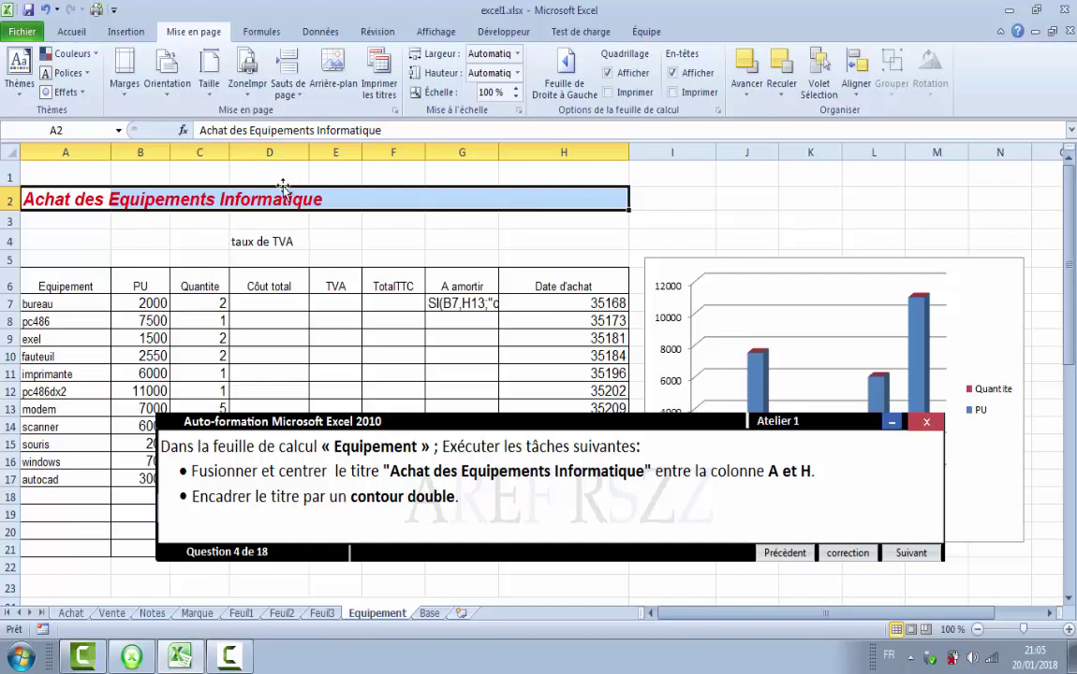
click(72, 31)
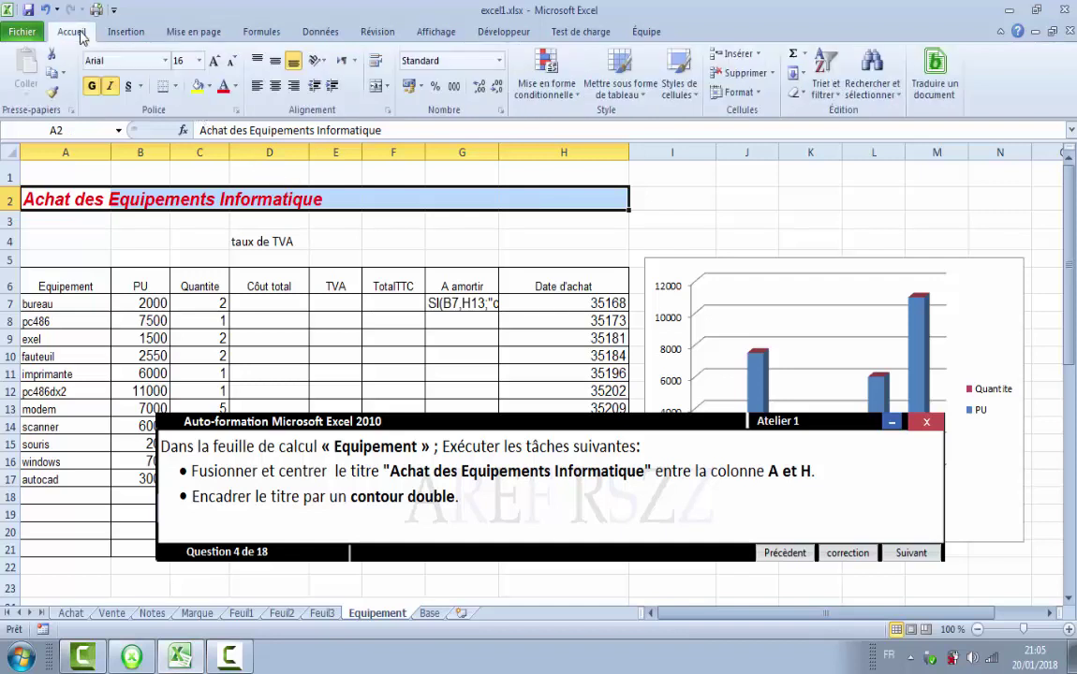
click(388, 87)
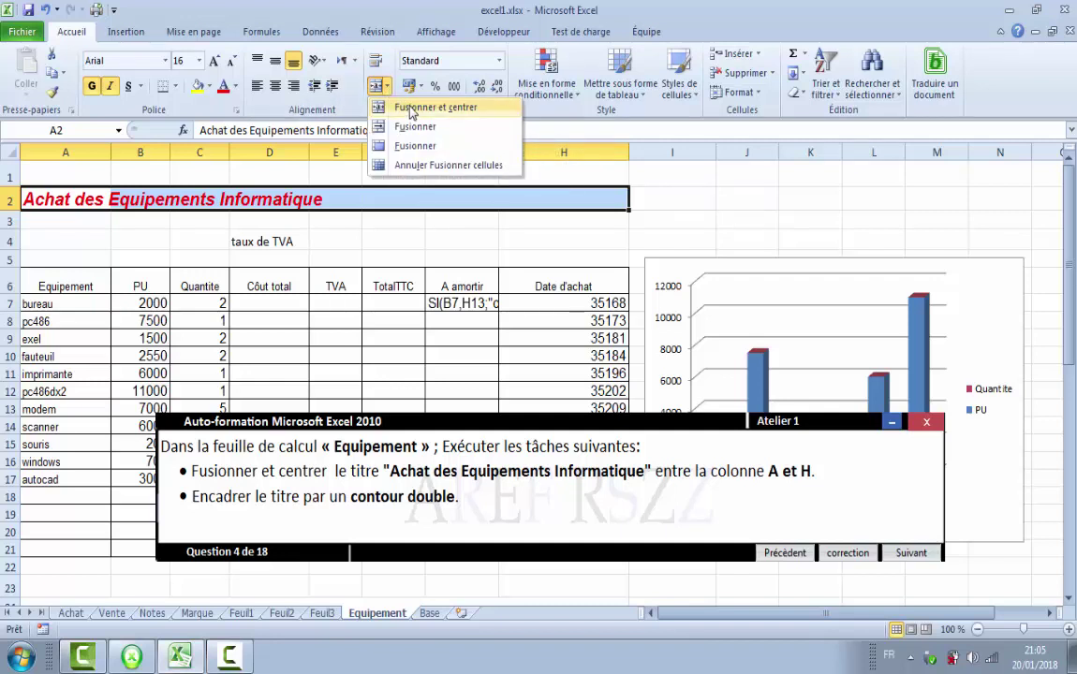
click(412, 108)
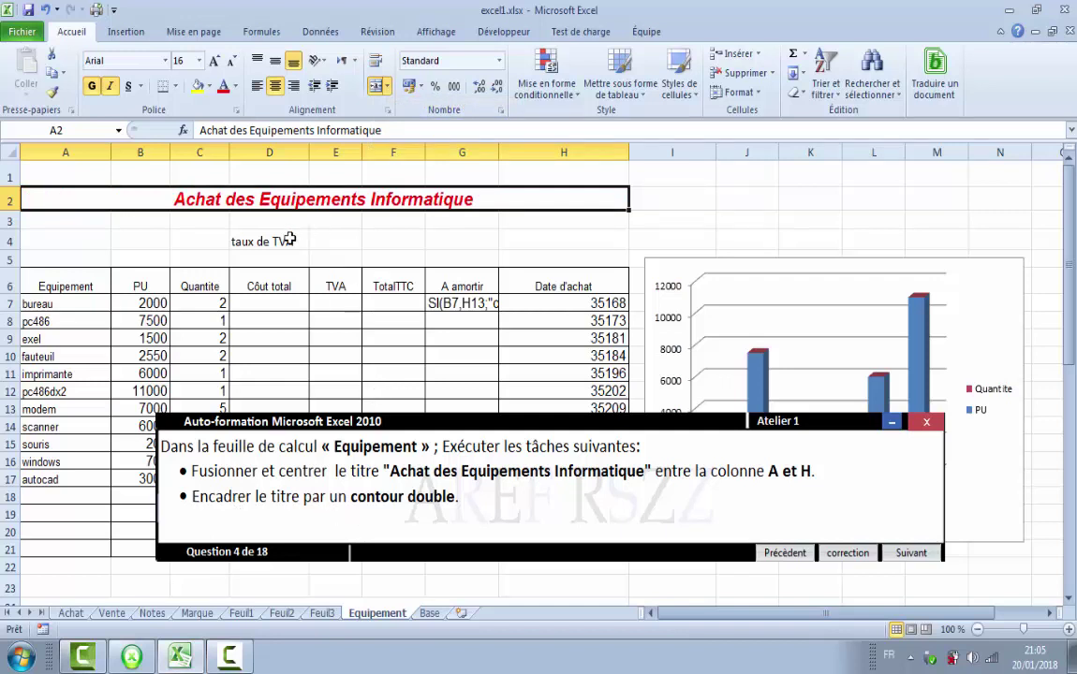
Step: Frame the merged title in A2:H2 with an outline border using the cell format settings
click(177, 87)
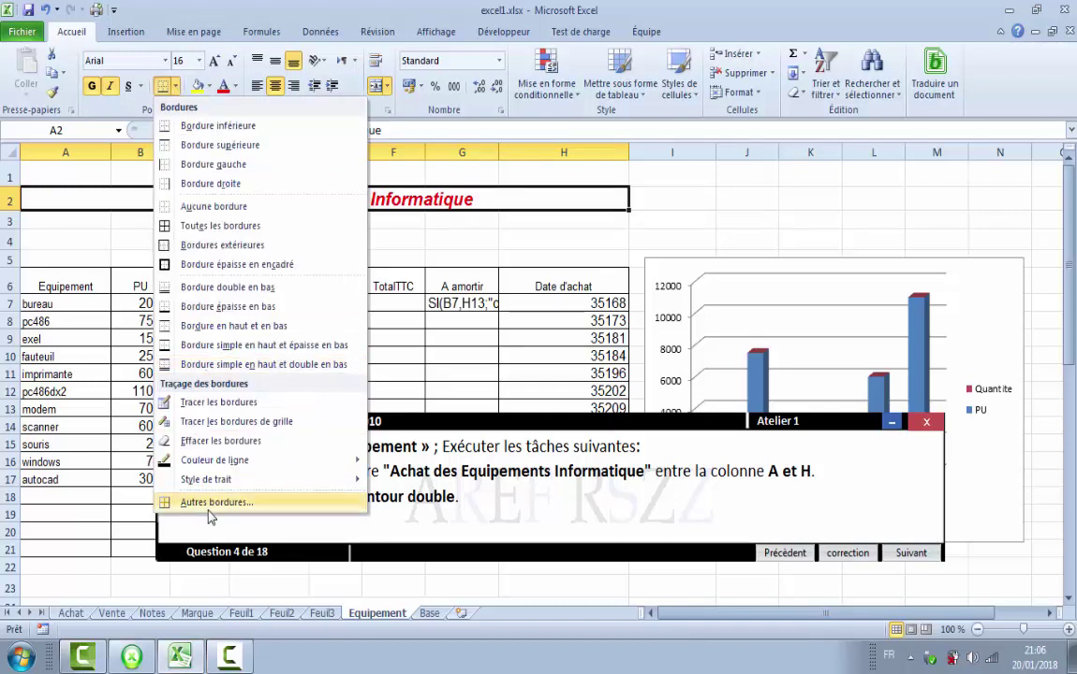
click(208, 505)
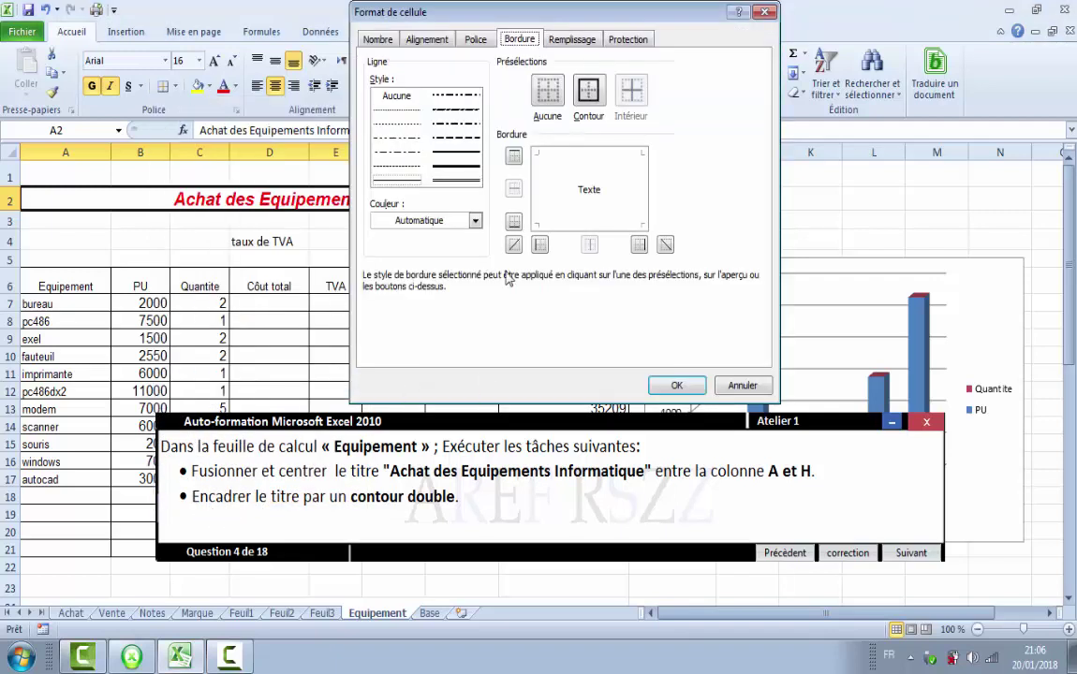
click(589, 92)
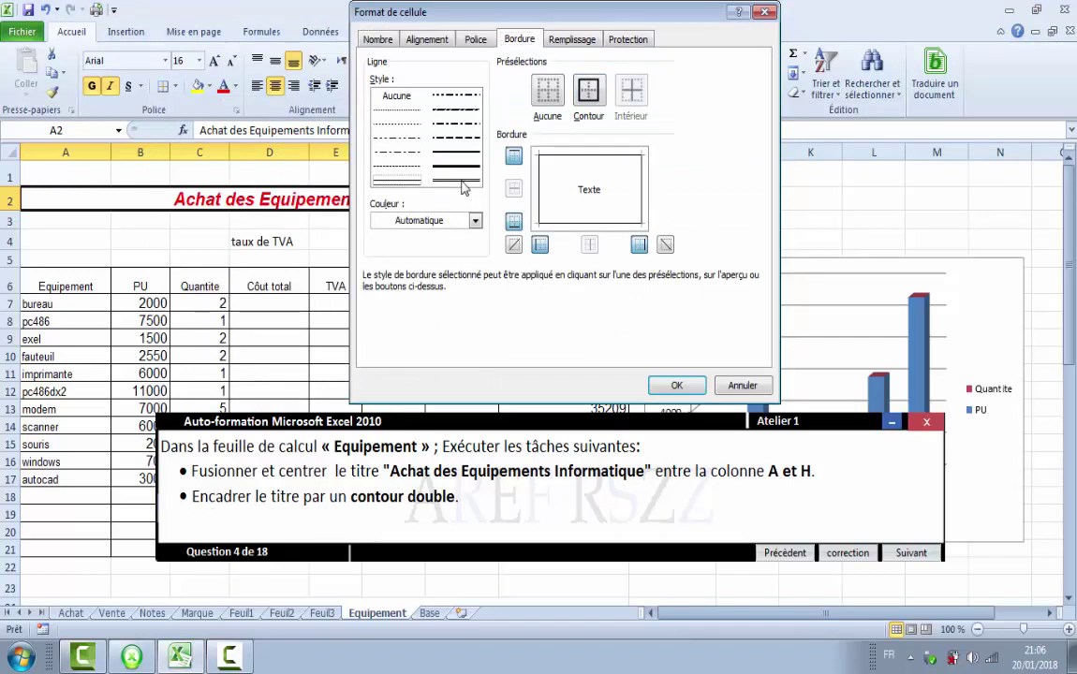
click(667, 390)
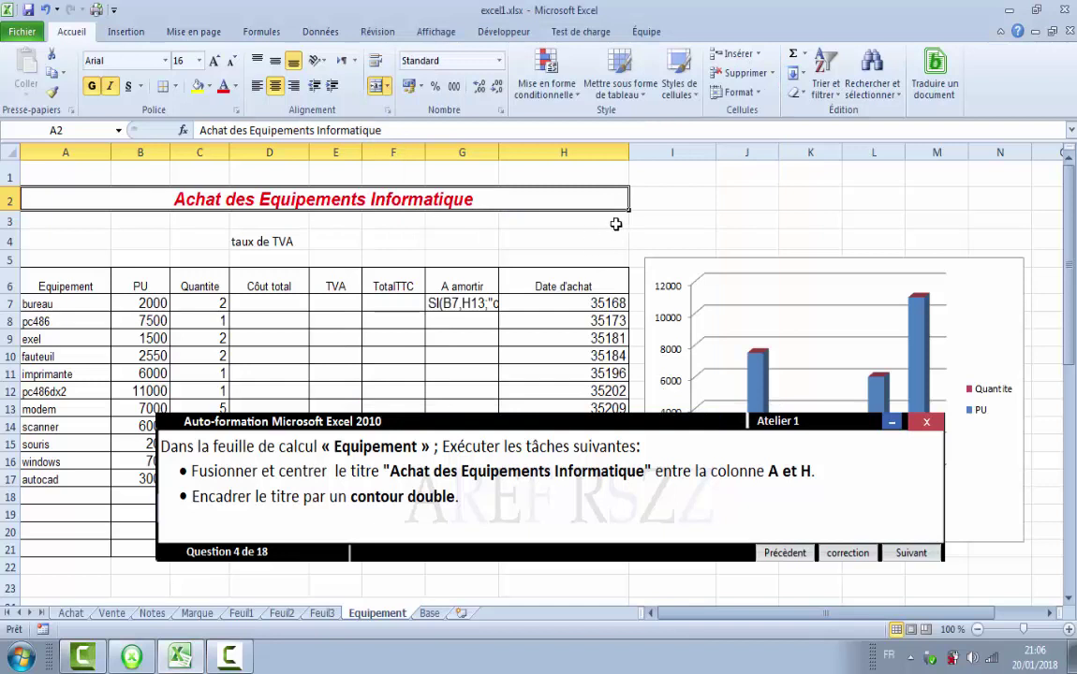
Step: Advance to question 5 and, on the Marque sheet, fill A5 down to A11, copying only its formatting
click(903, 555)
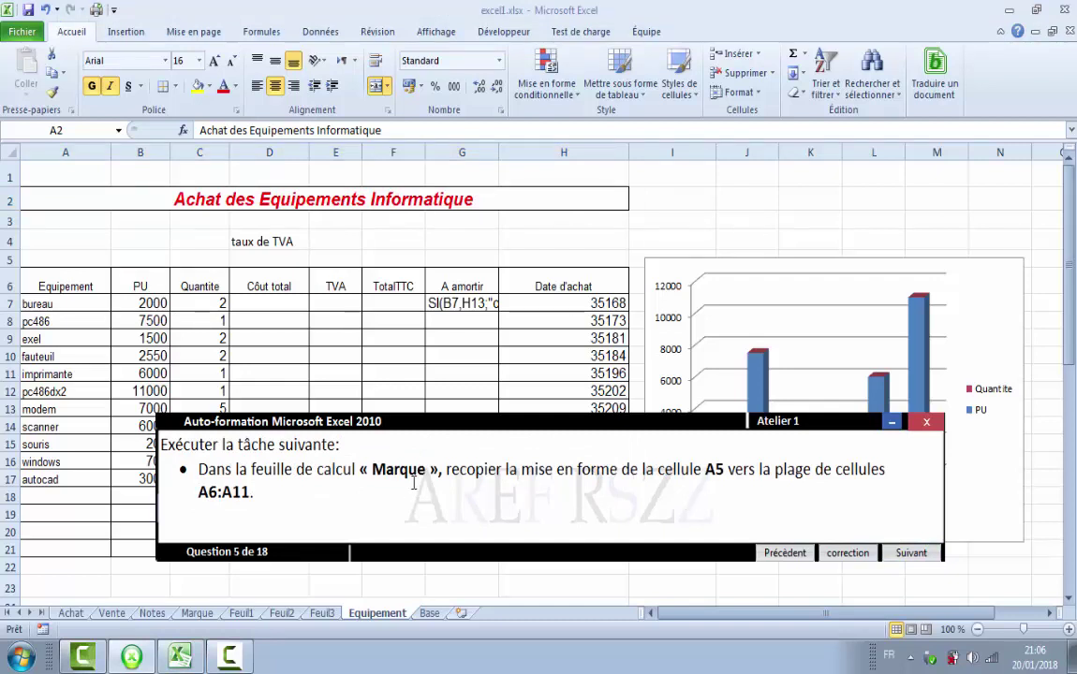
click(194, 614)
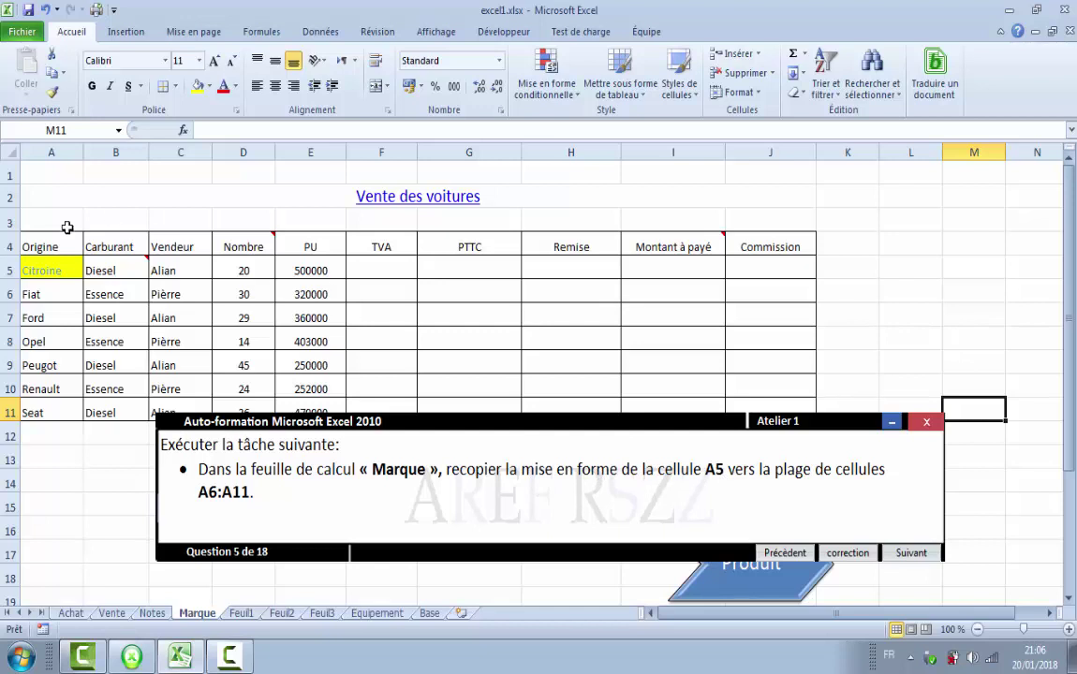
click(39, 270)
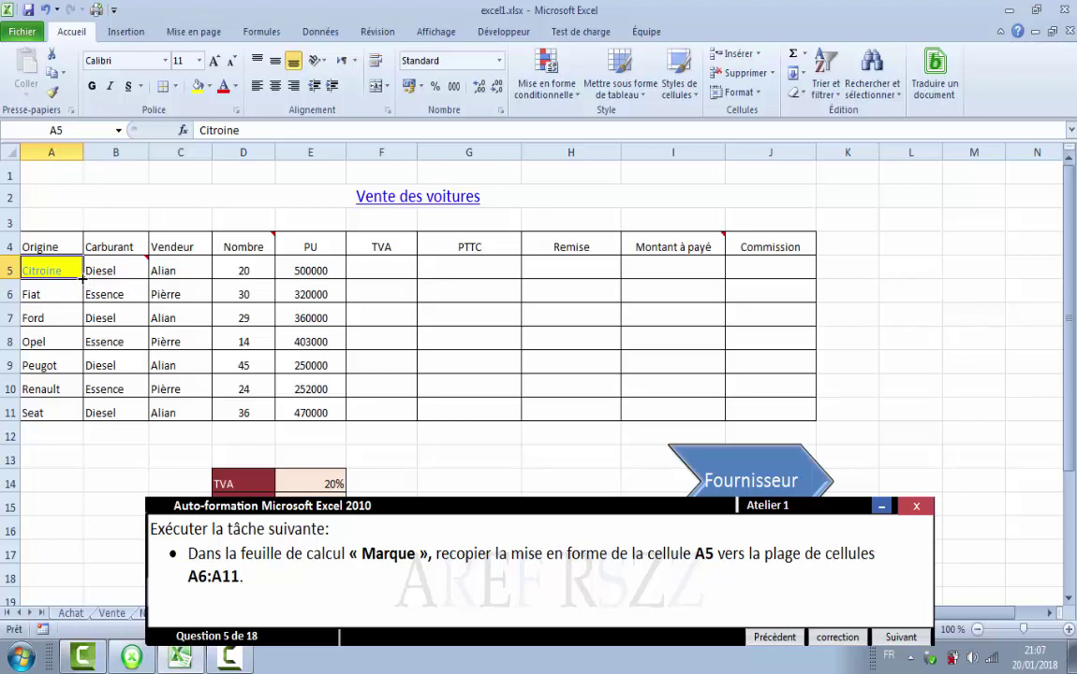
drag(83, 275, 77, 421)
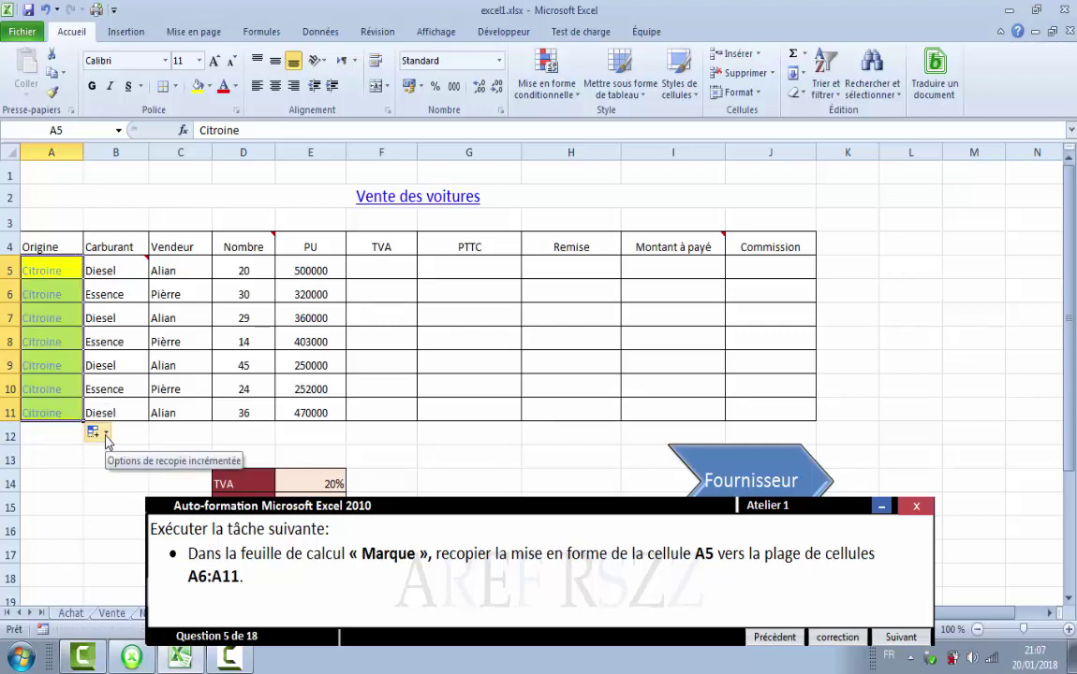
click(106, 435)
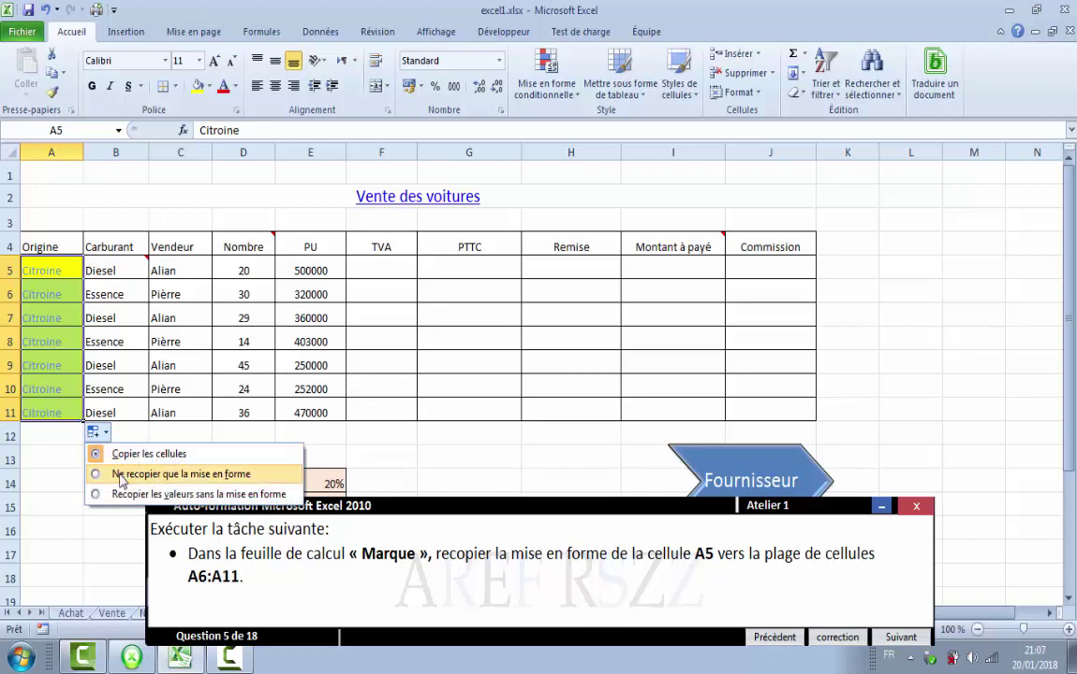
click(117, 475)
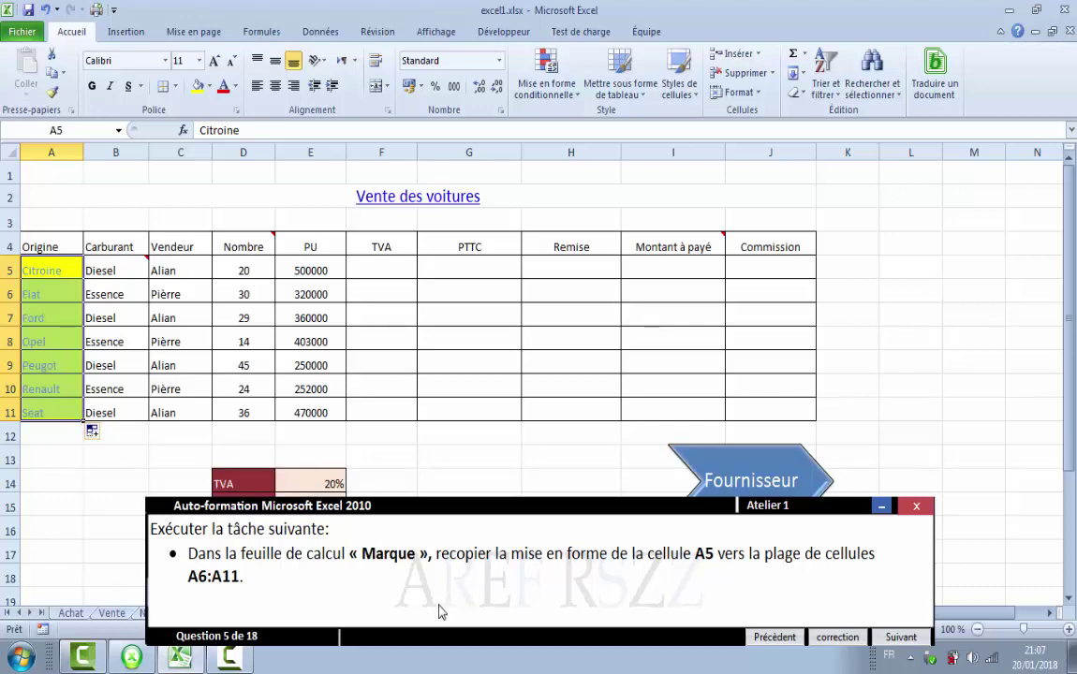
Step: Advance to question 6 and, on the Vente sheet, apply the formatting of B4:B9 to C4:D9 with the format painter
click(899, 636)
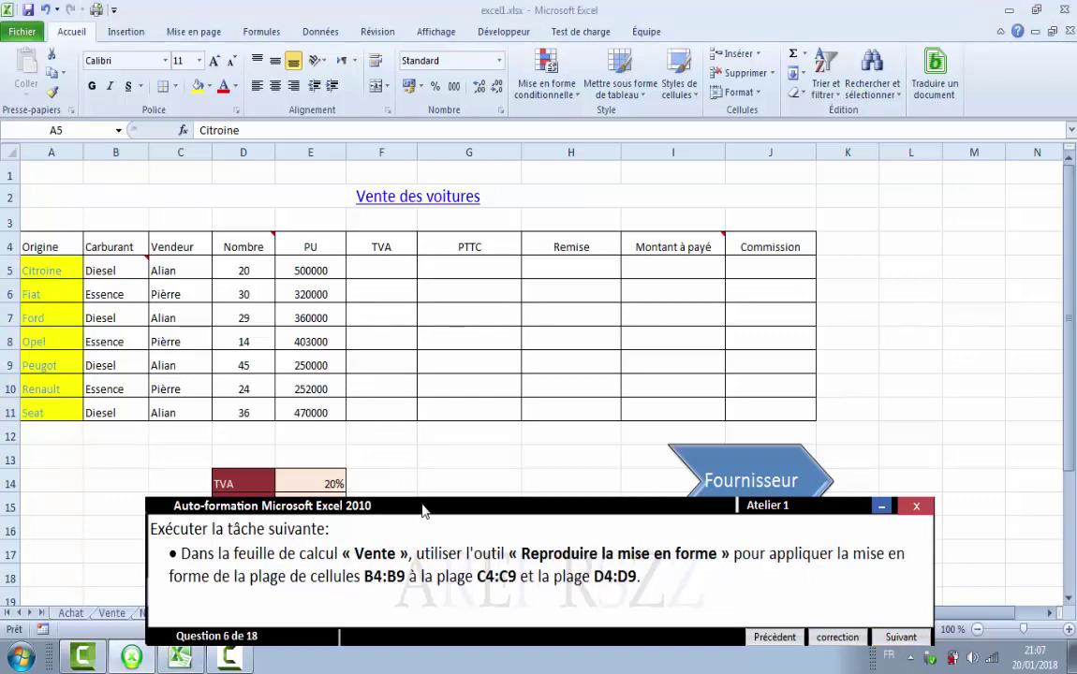
drag(422, 497, 425, 380)
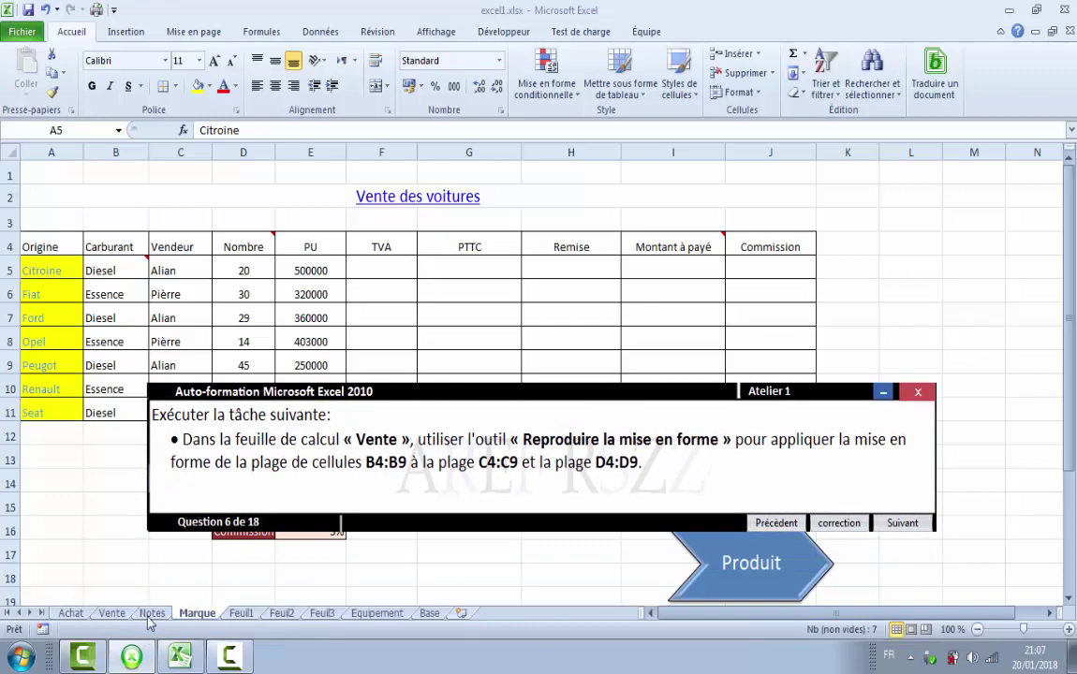
click(111, 614)
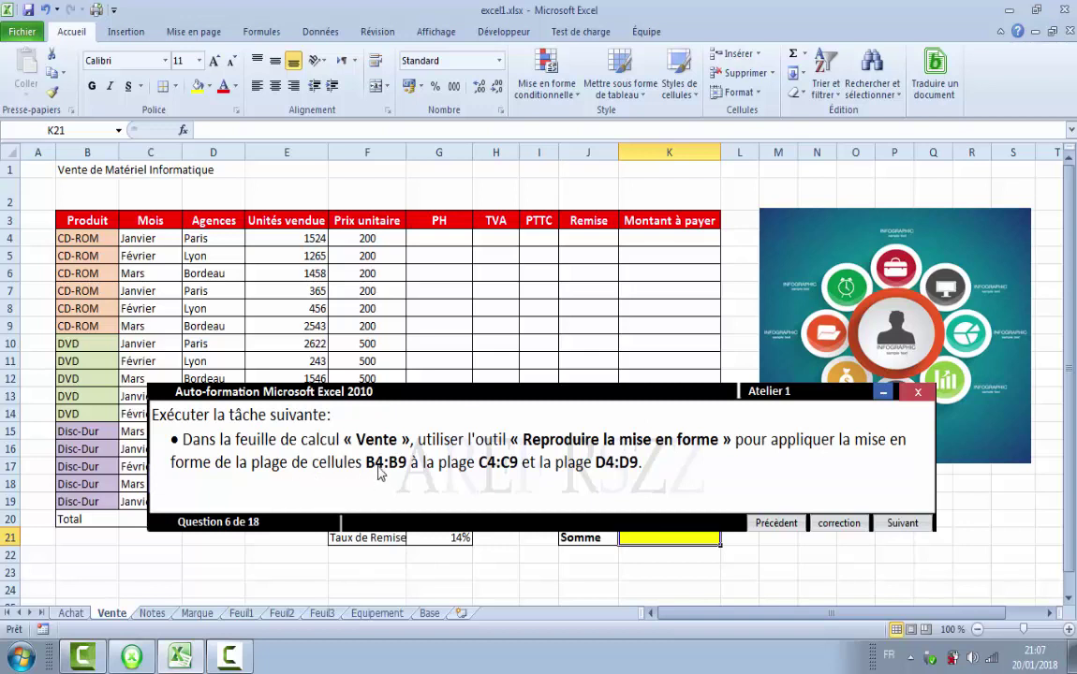
click(74, 238)
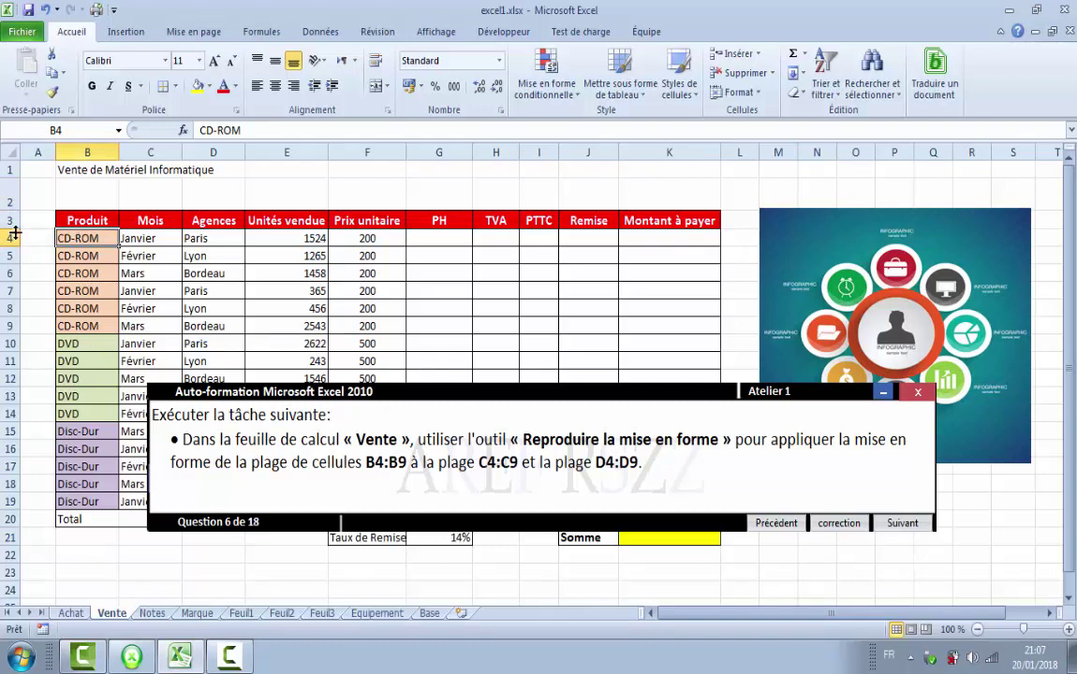
drag(72, 236, 60, 326)
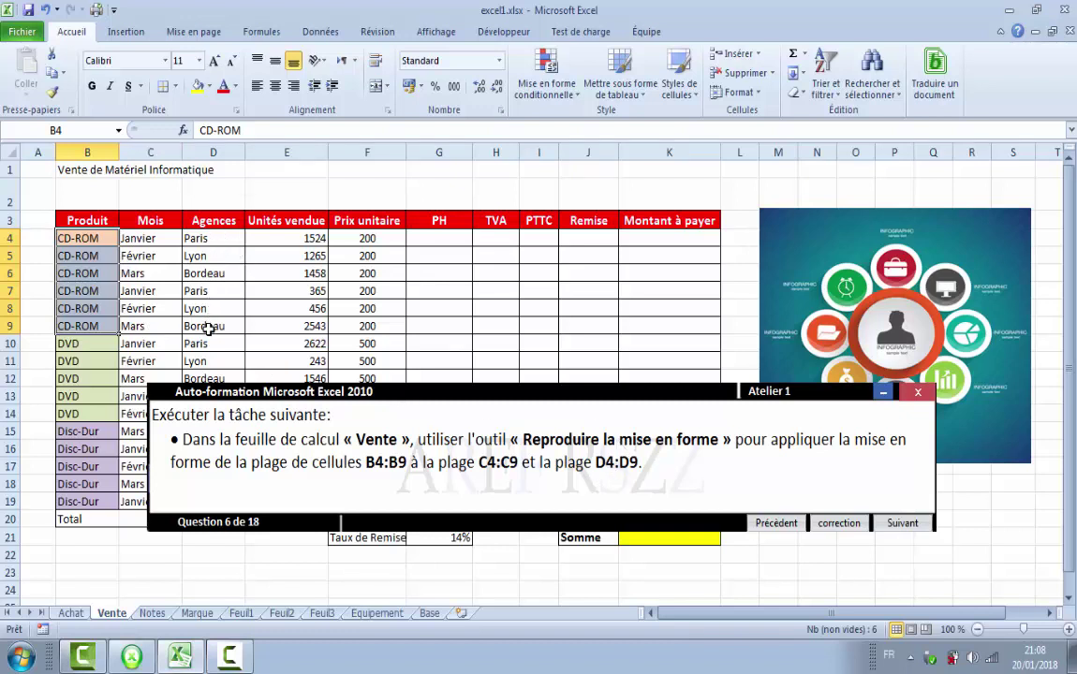
click(53, 97)
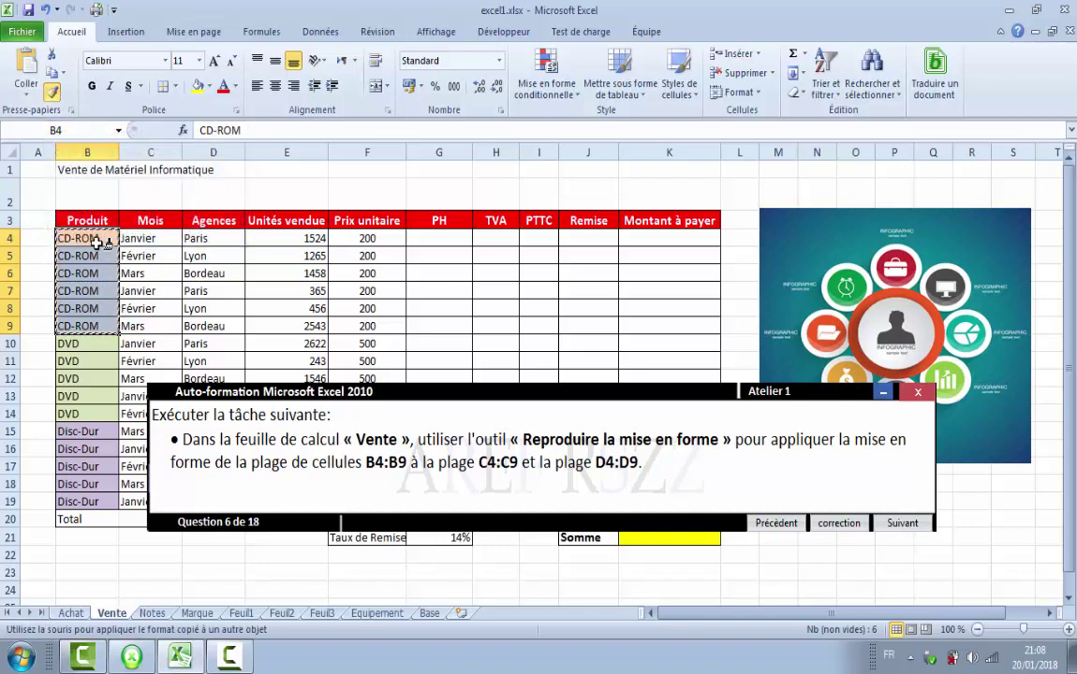
mouse_move(138, 239)
mouse_down()
mouse_move(217, 274)
mouse_move(205, 326)
mouse_up()
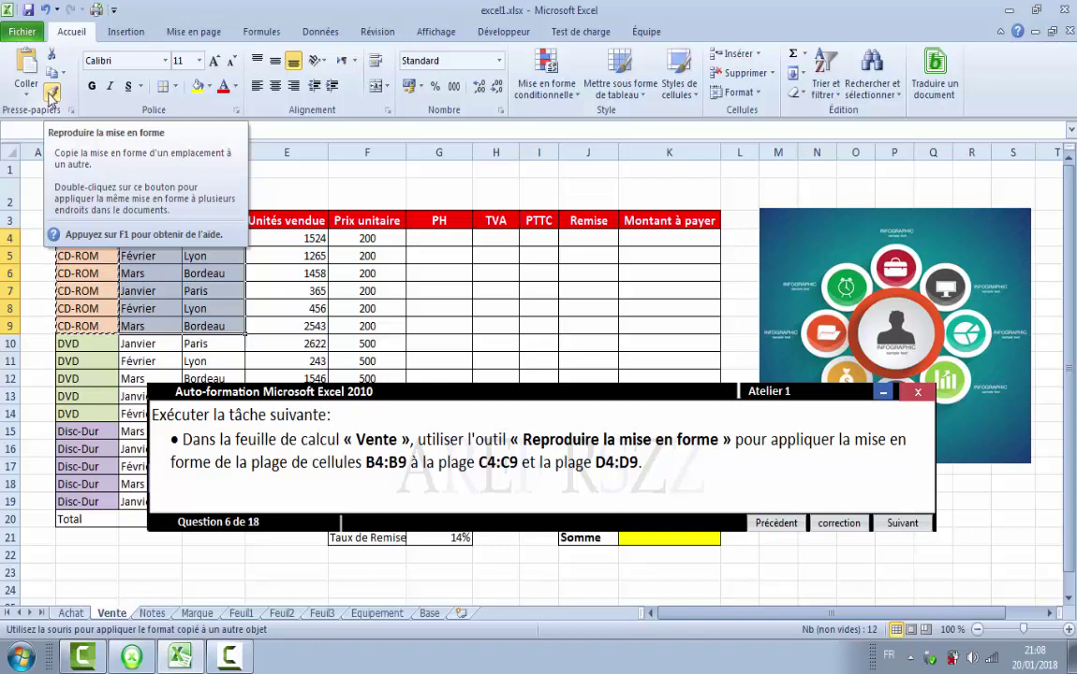
Step: Paint the copied formatting of B4:B9 onto the cells C4:D9 and deselect the range
drag(150, 238, 213, 326)
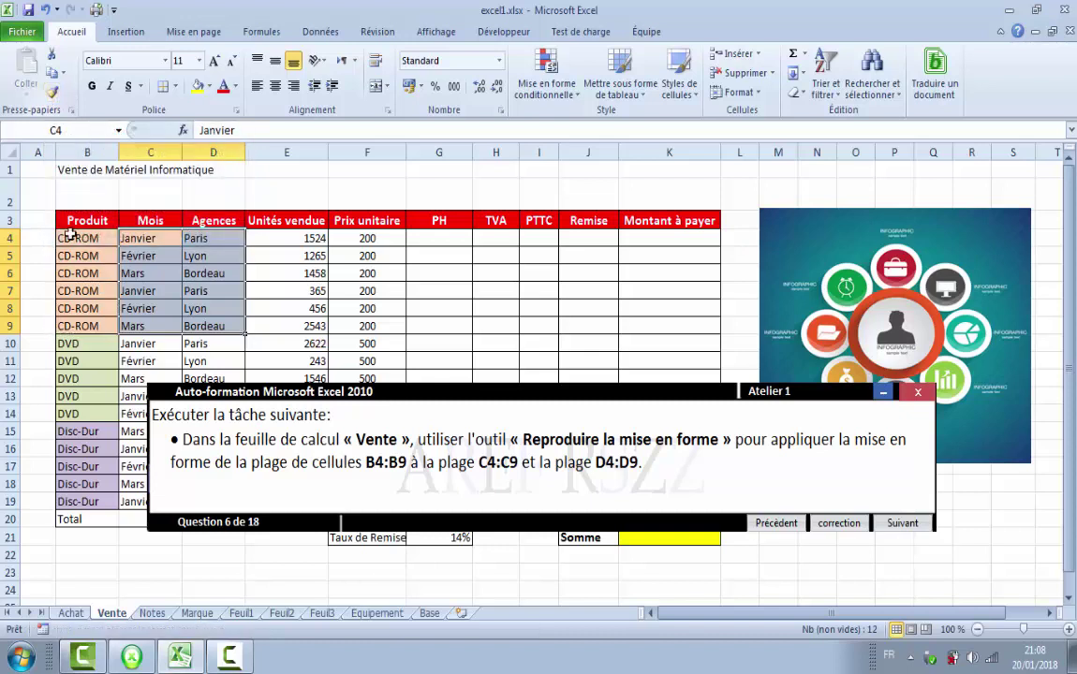
click(67, 413)
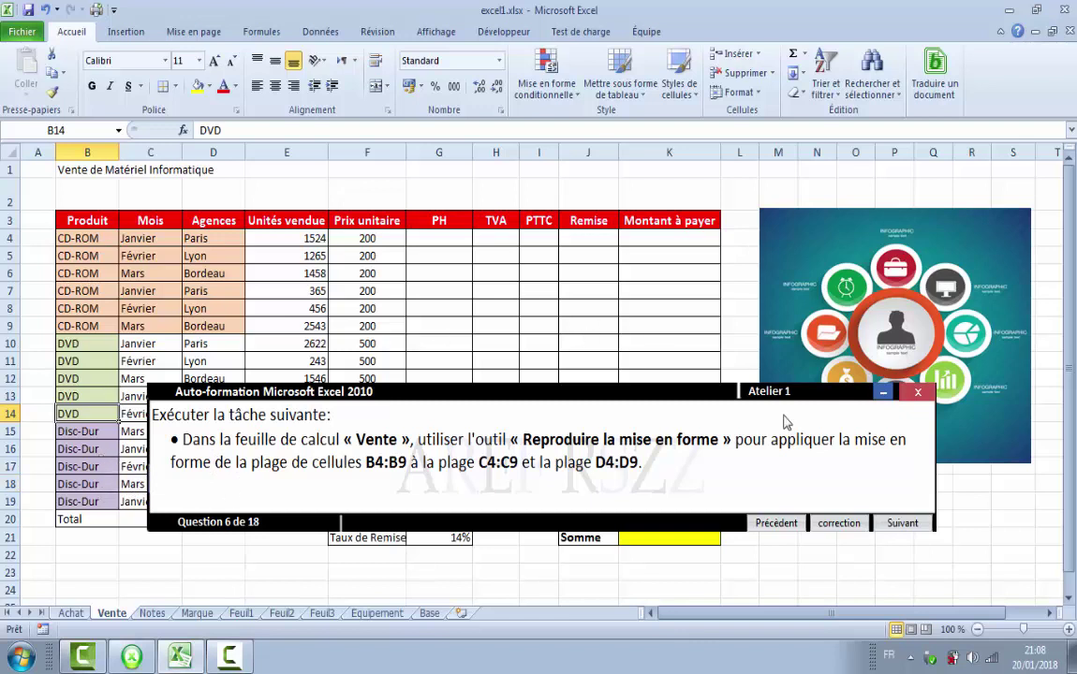
Step: Advance to question 7 and, on the Feuil3 sheet, apply a thick box border (Bordure épaisse en encadré) to D8:M19
click(903, 524)
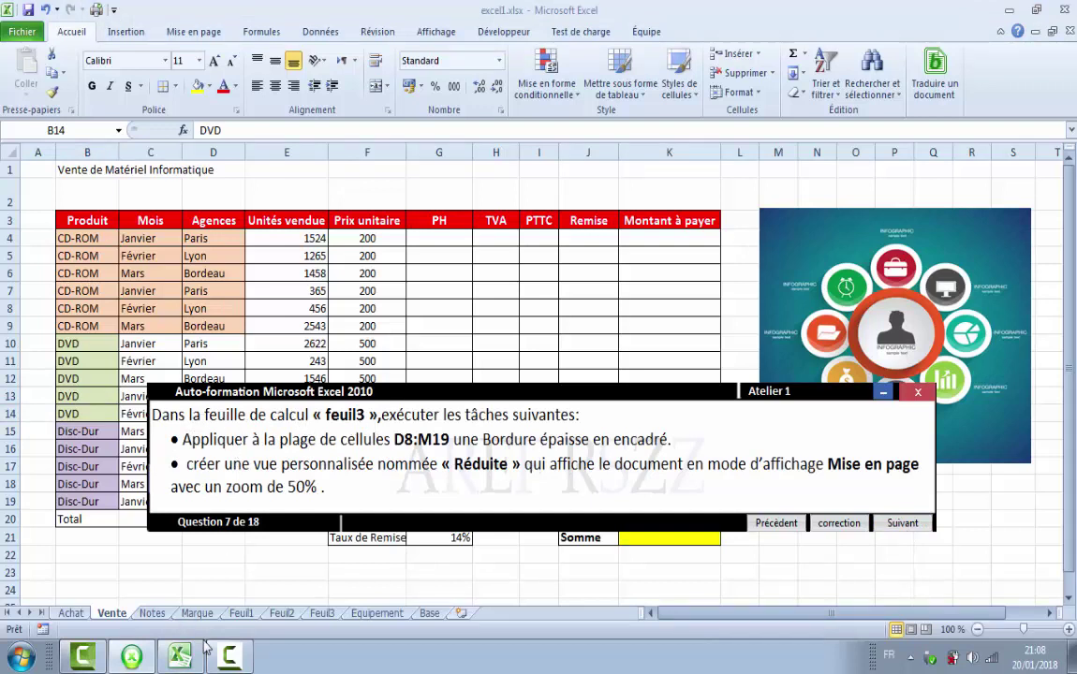
click(325, 616)
click(323, 614)
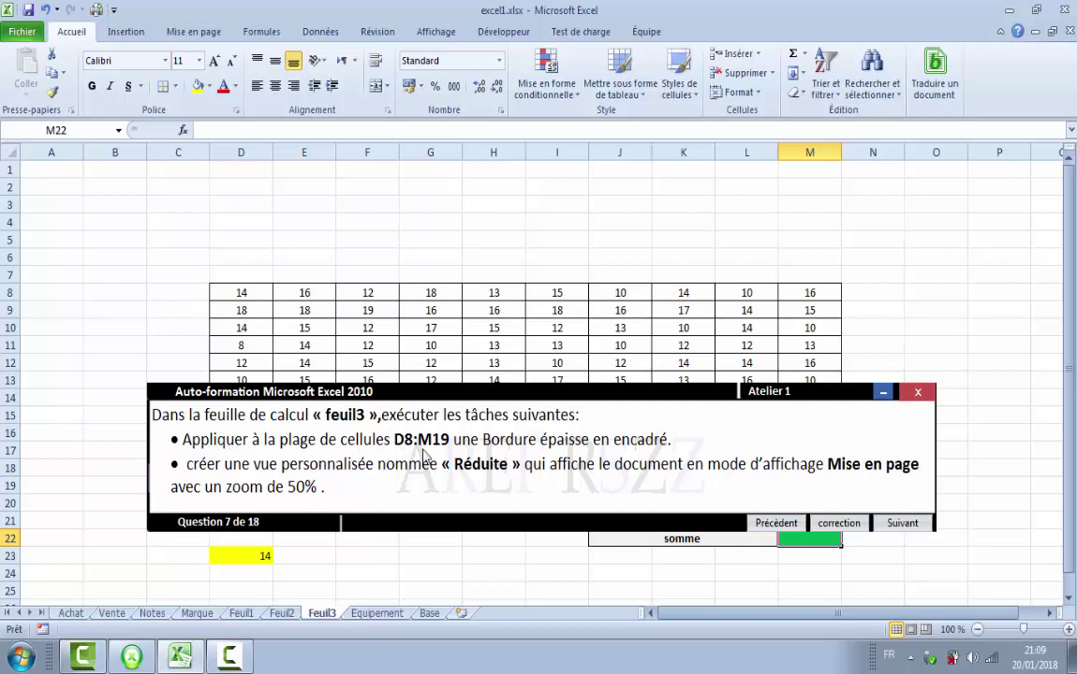
drag(431, 392, 434, 528)
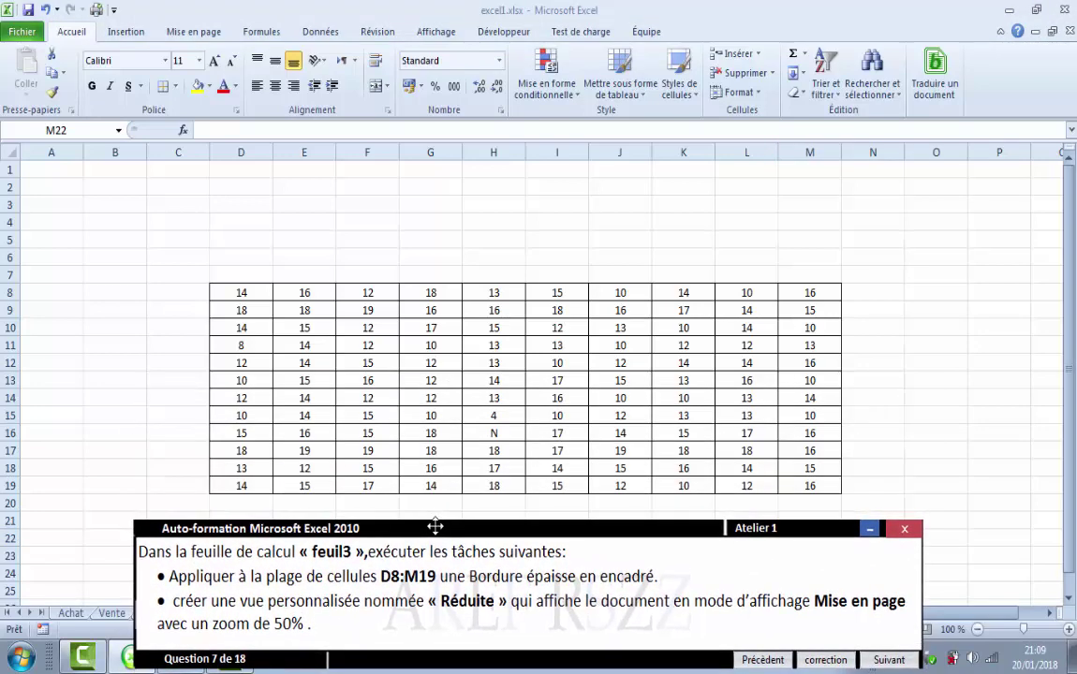
click(234, 294)
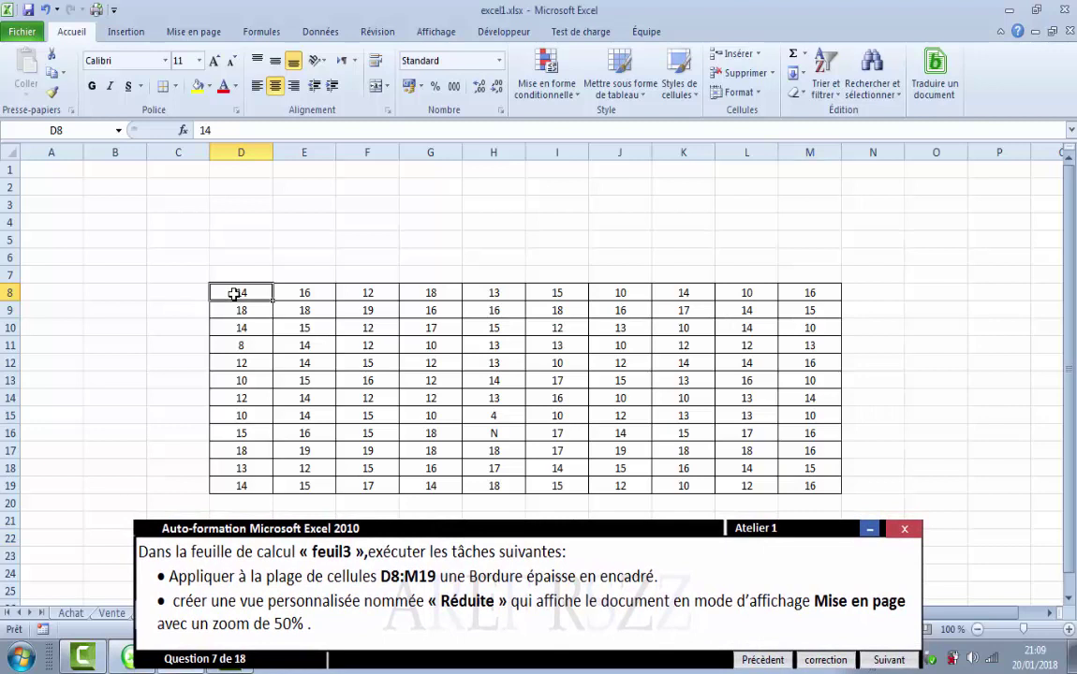
drag(235, 294, 806, 487)
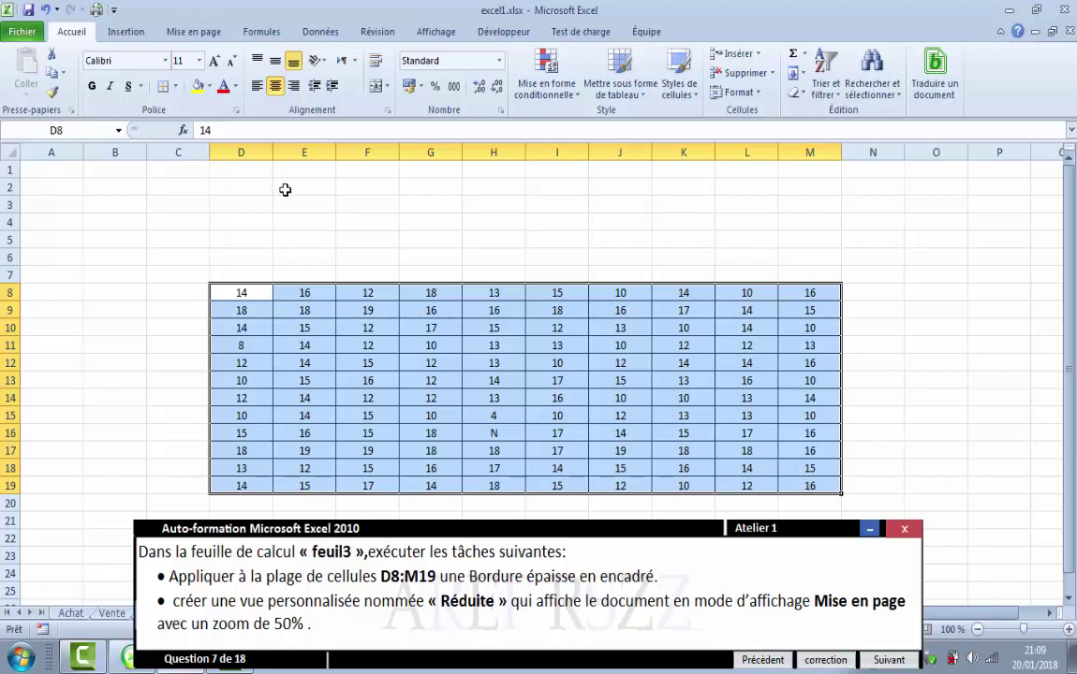
click(176, 86)
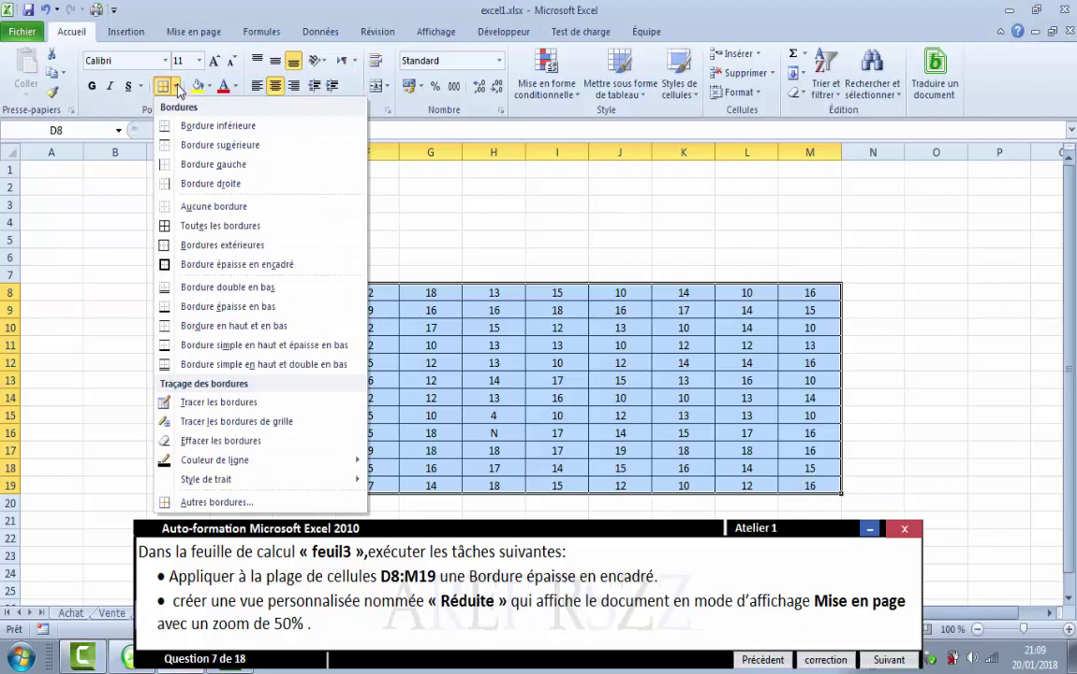
click(224, 268)
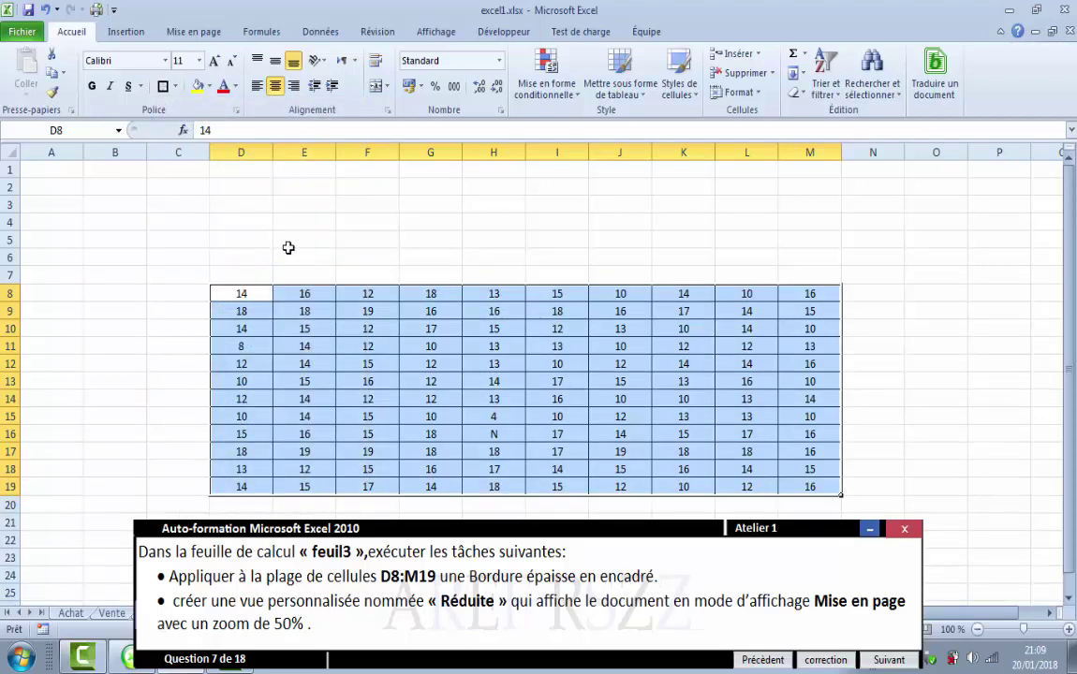
click(277, 240)
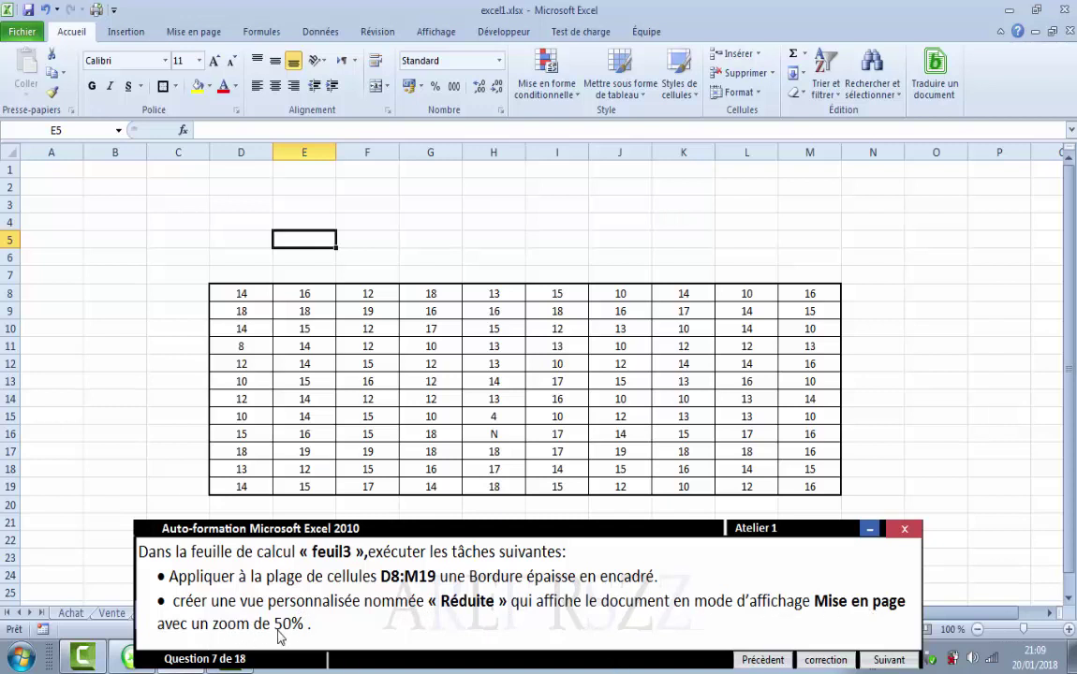
Step: Switch the Feuil3 sheet to Mise en page view and save it as a custom view named "Réduite"
click(435, 32)
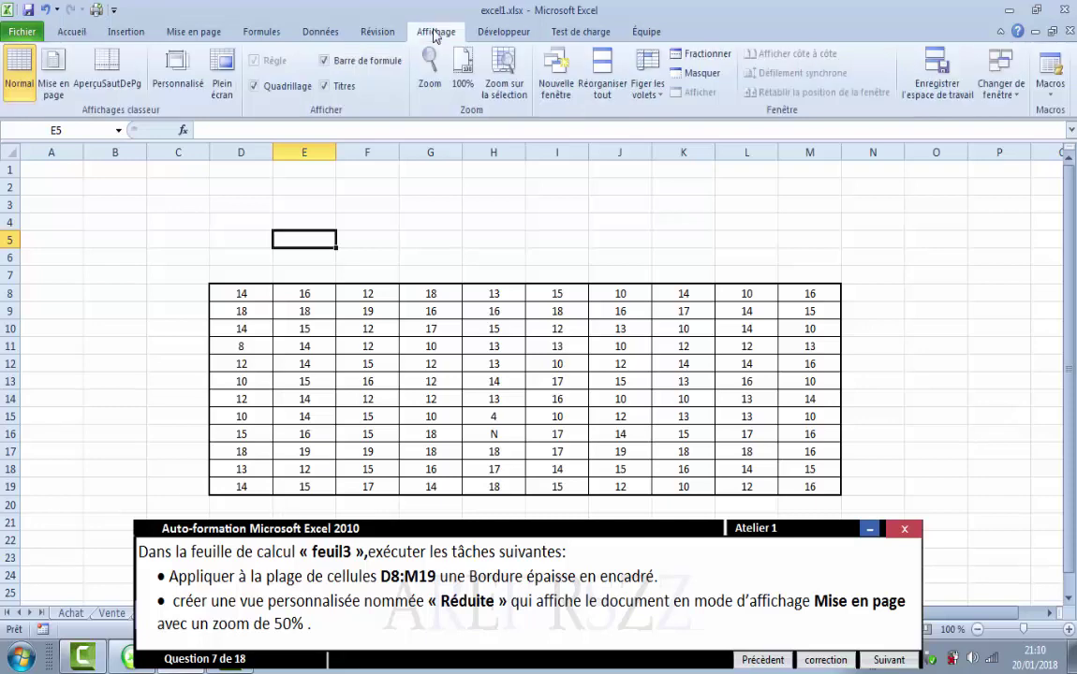
click(50, 84)
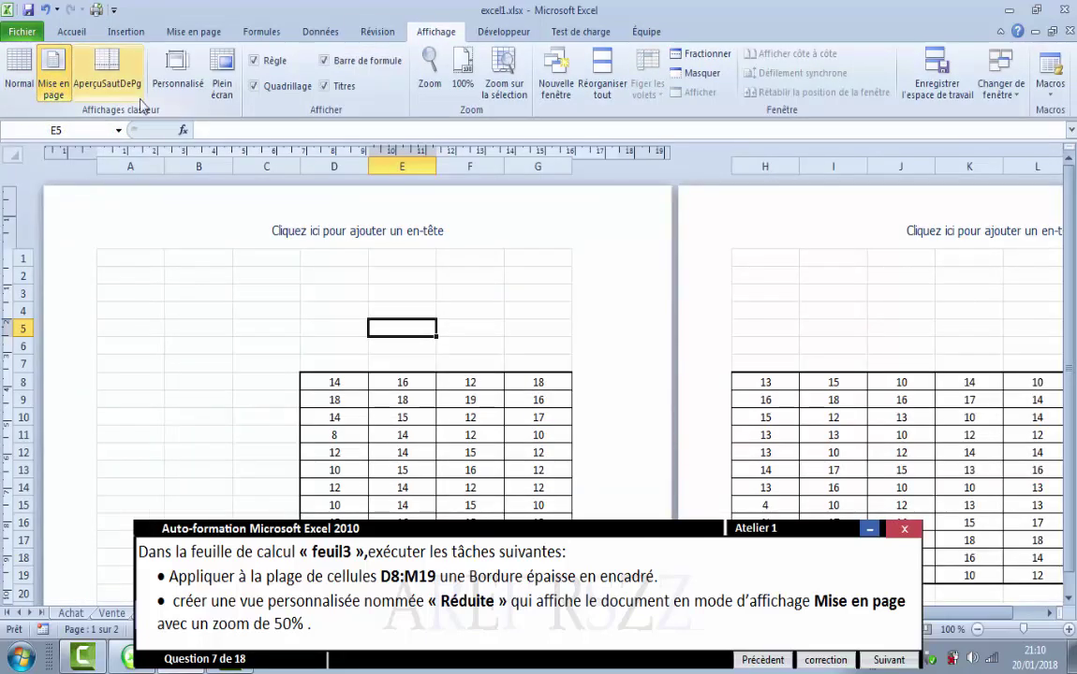
click(185, 72)
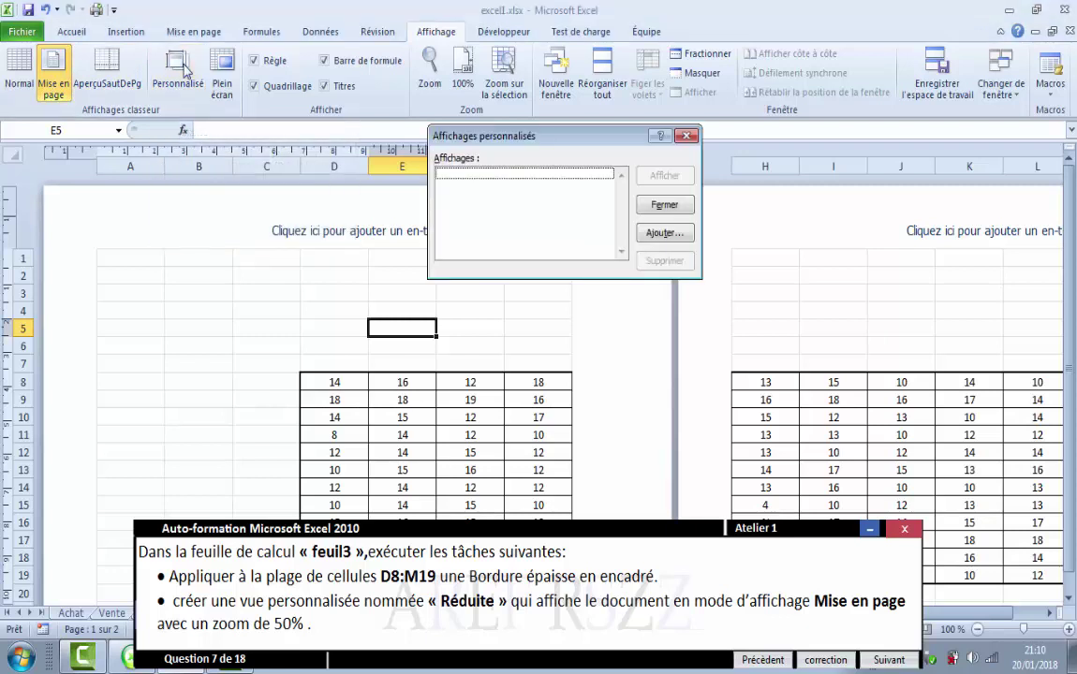
click(655, 236)
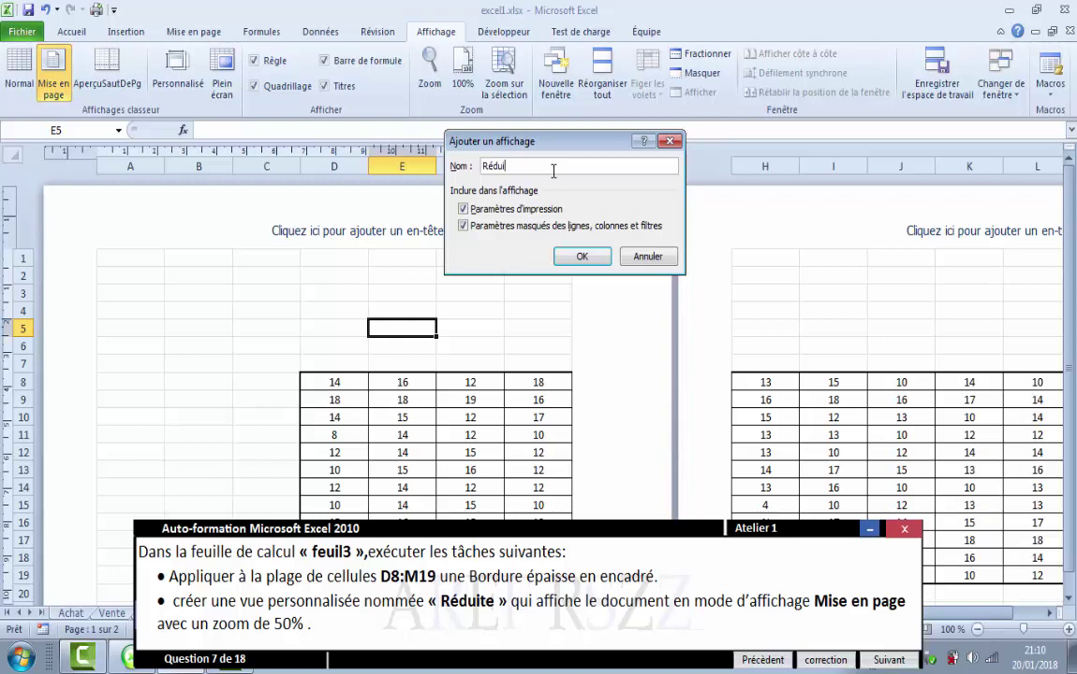
click(582, 255)
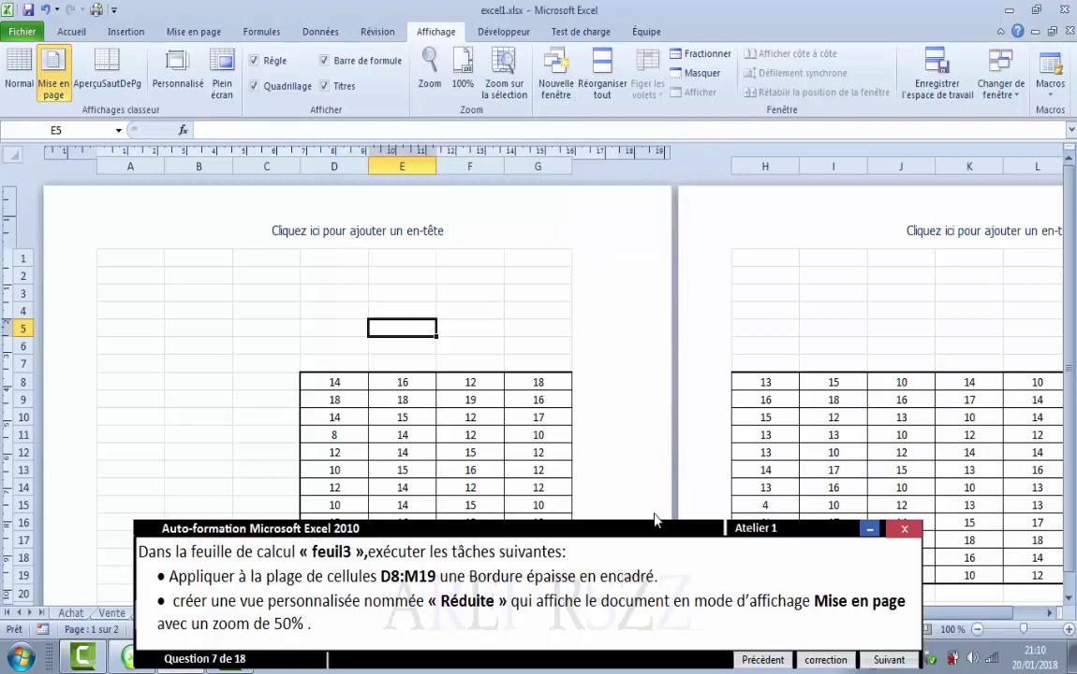
Step: Advance to question 8 and open the Notes sheet, moving the question window off the picture
click(886, 662)
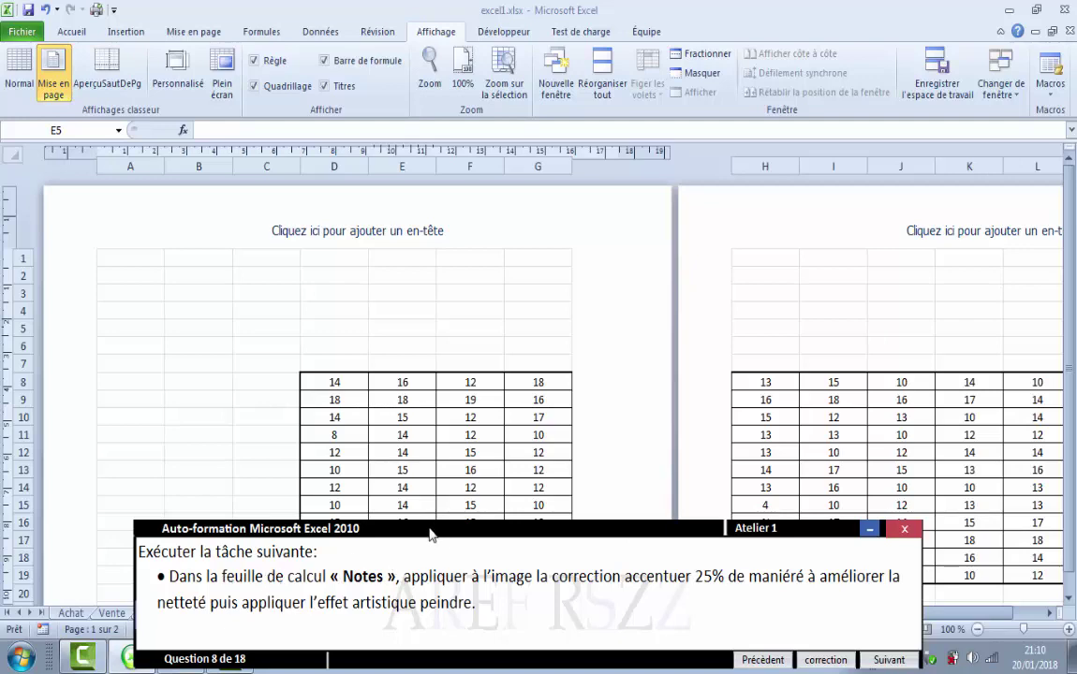
drag(428, 532, 442, 356)
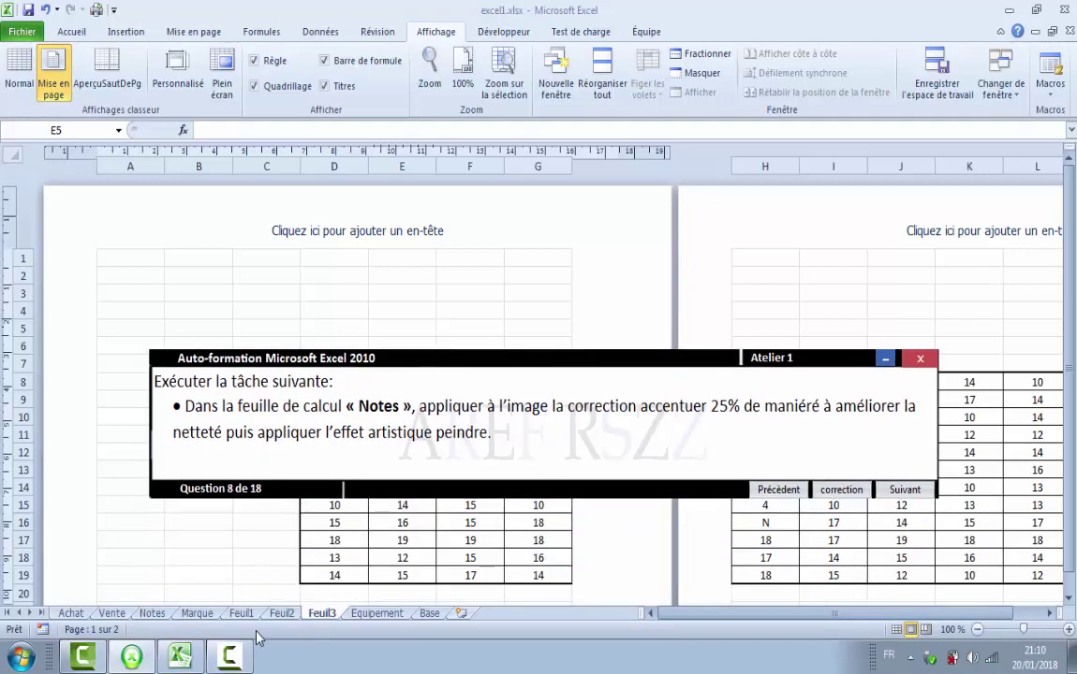
click(152, 614)
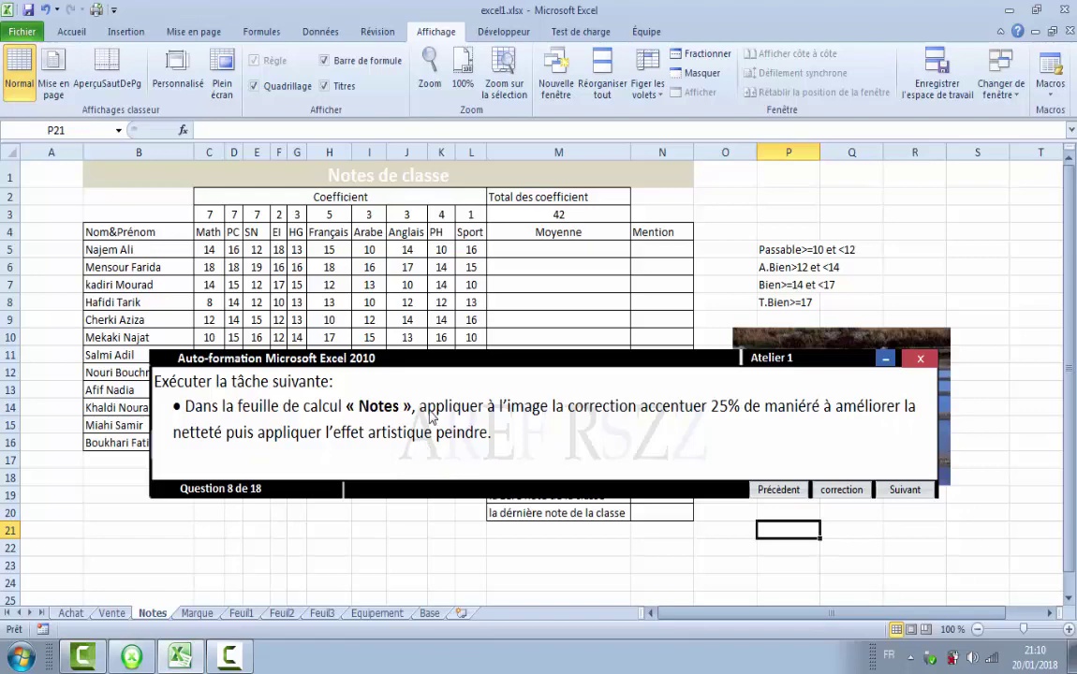
drag(438, 360, 421, 486)
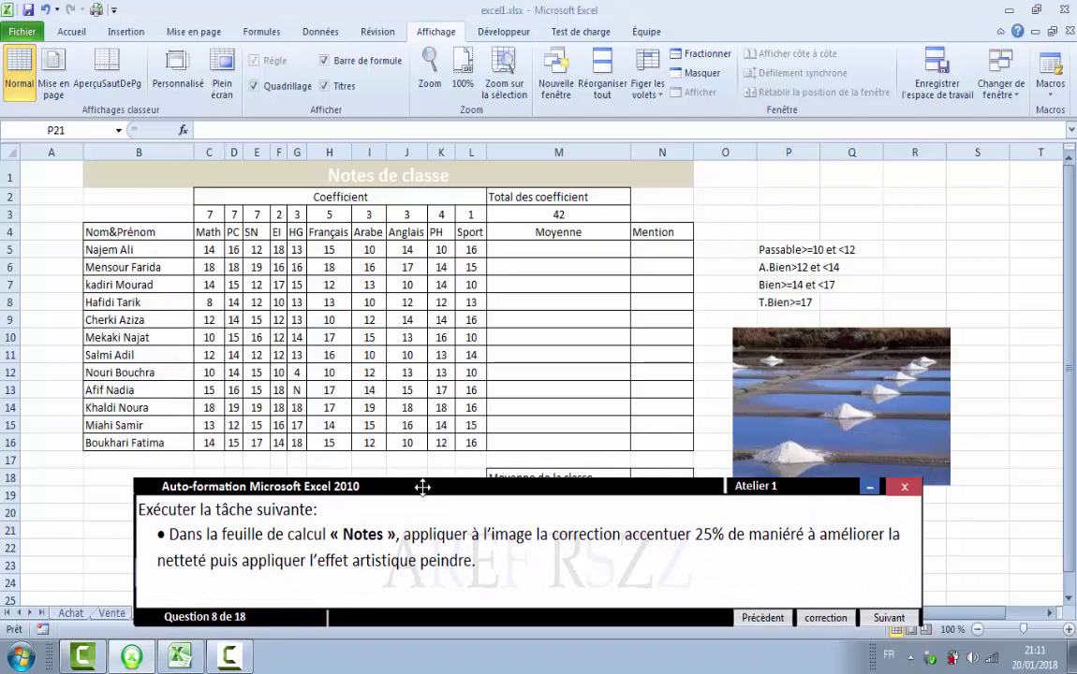
Step: Sharpen the salt-marsh picture beside the grades table with Accentuer : 25 % and apply the Peindre artistic effect
click(837, 375)
click(837, 372)
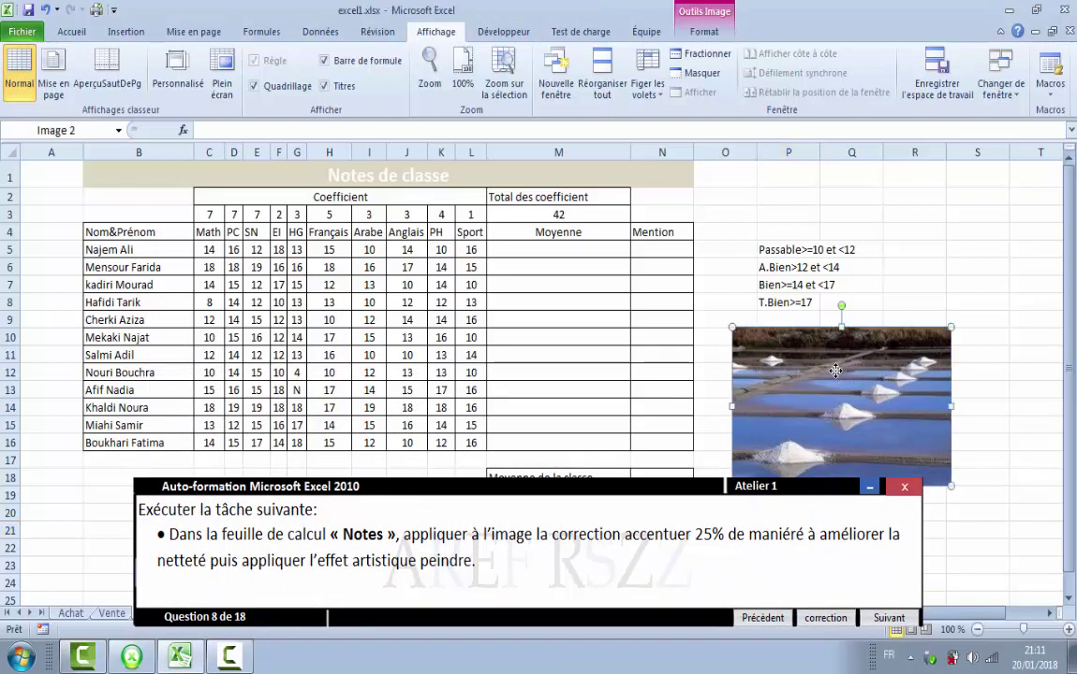
click(703, 32)
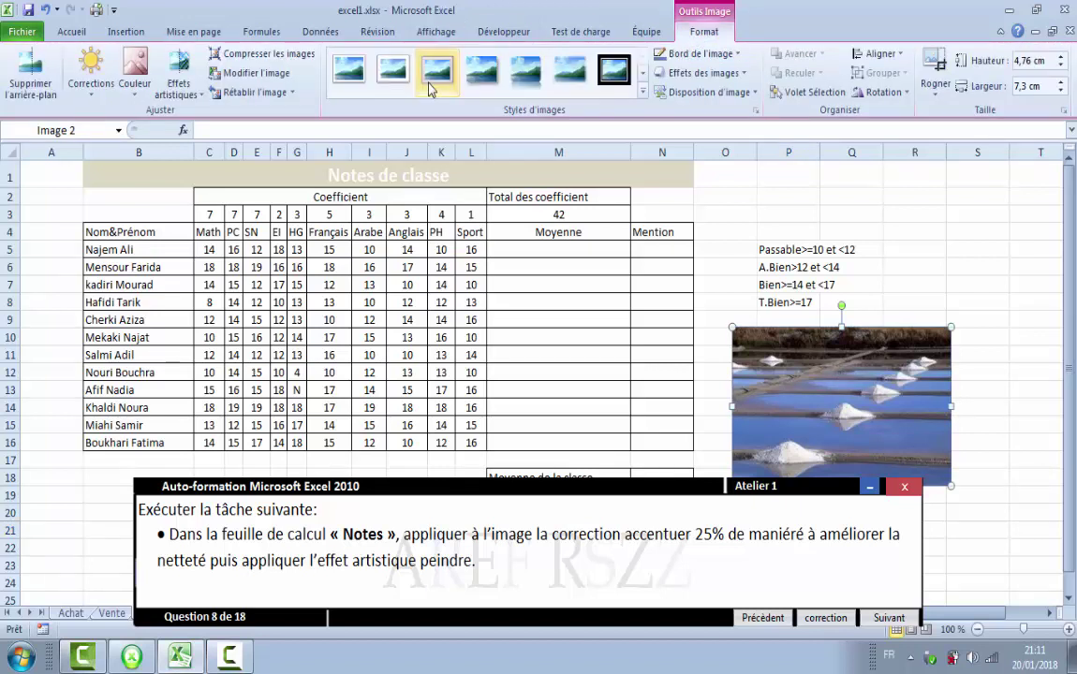
click(89, 97)
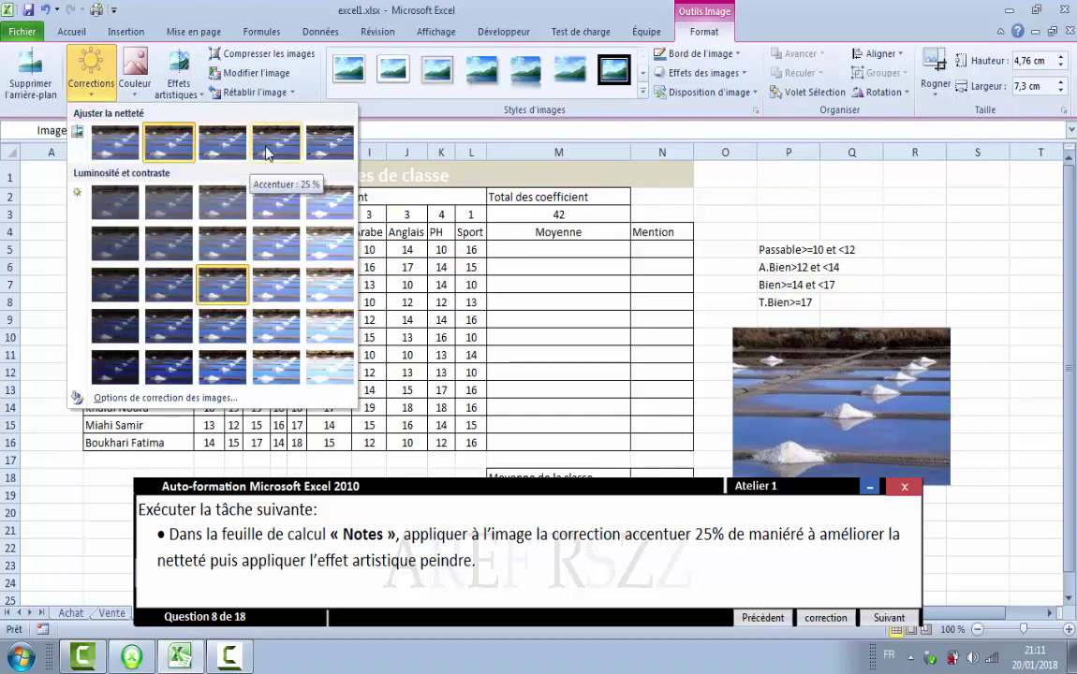
click(267, 150)
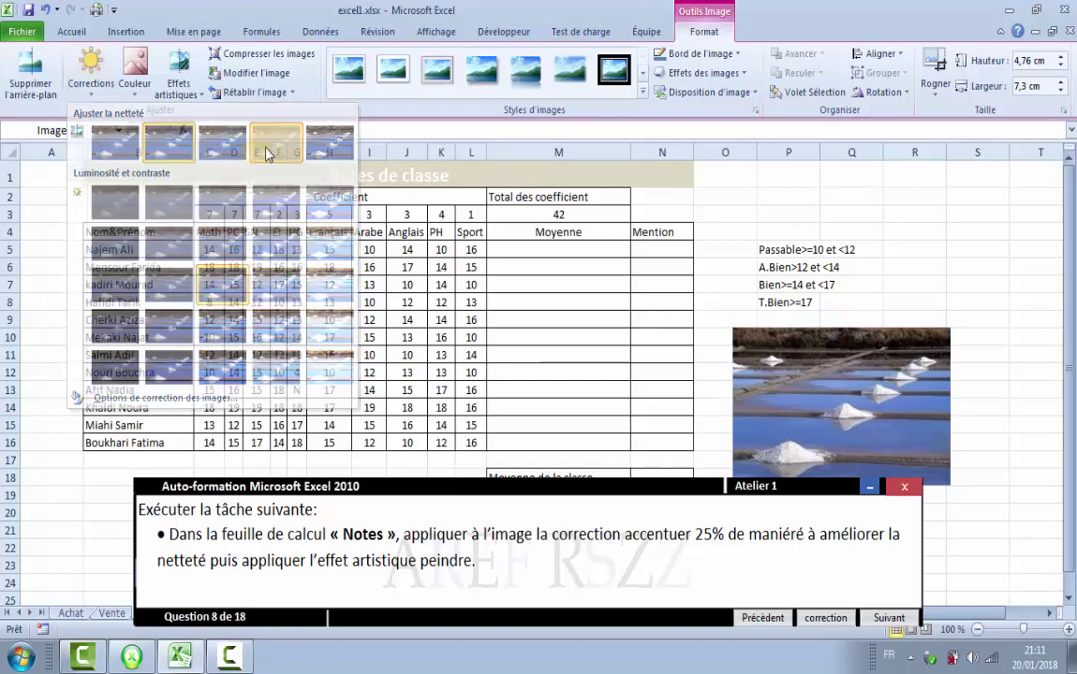
click(204, 97)
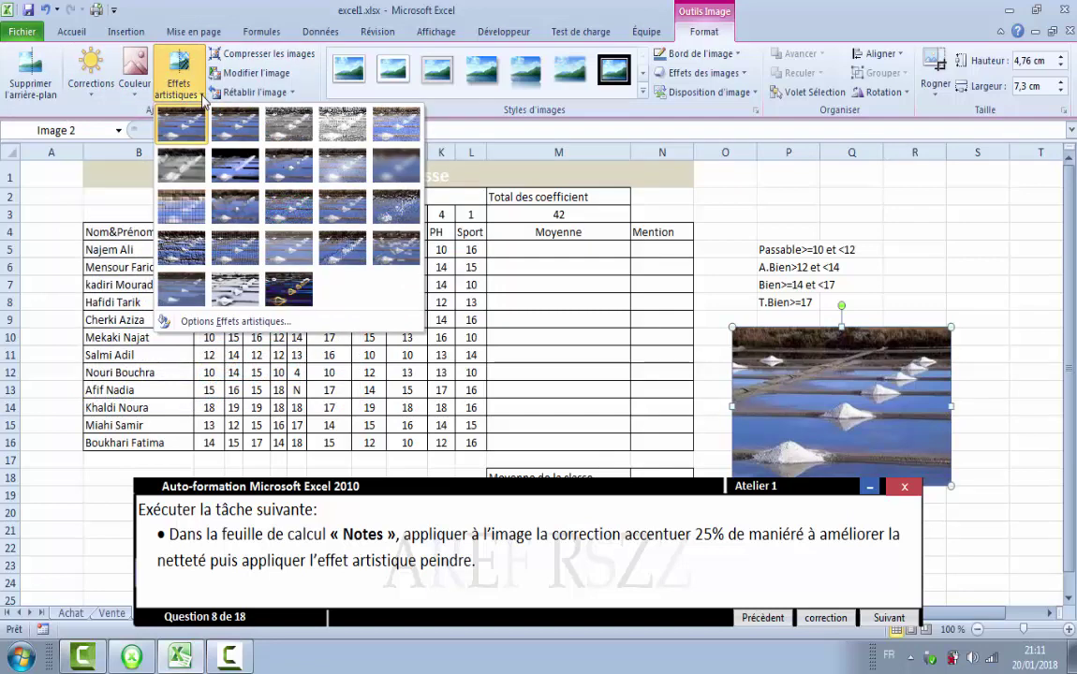
click(292, 170)
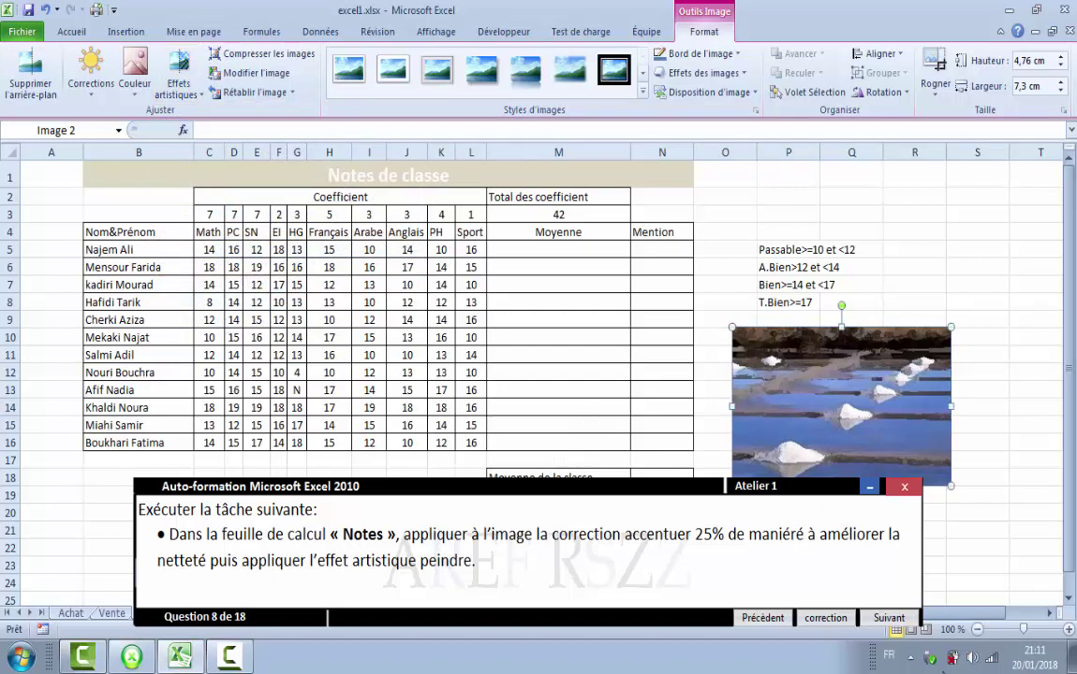
Step: Advance to question 9 and, on the Vente sheet, remove the background of the infographic picture
click(896, 620)
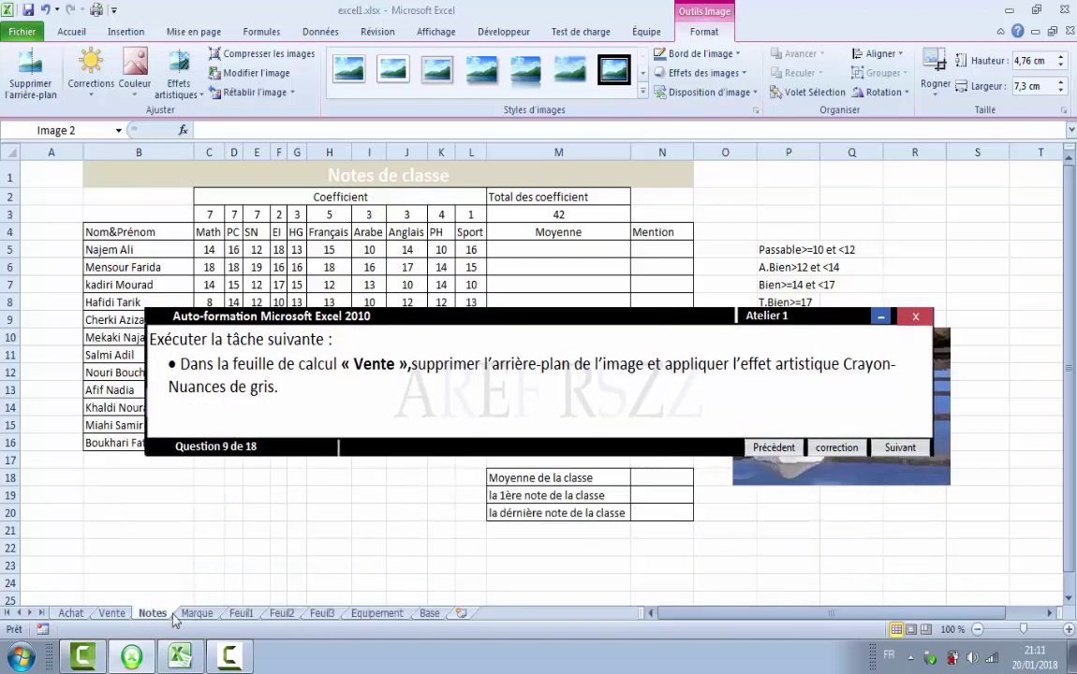
click(113, 615)
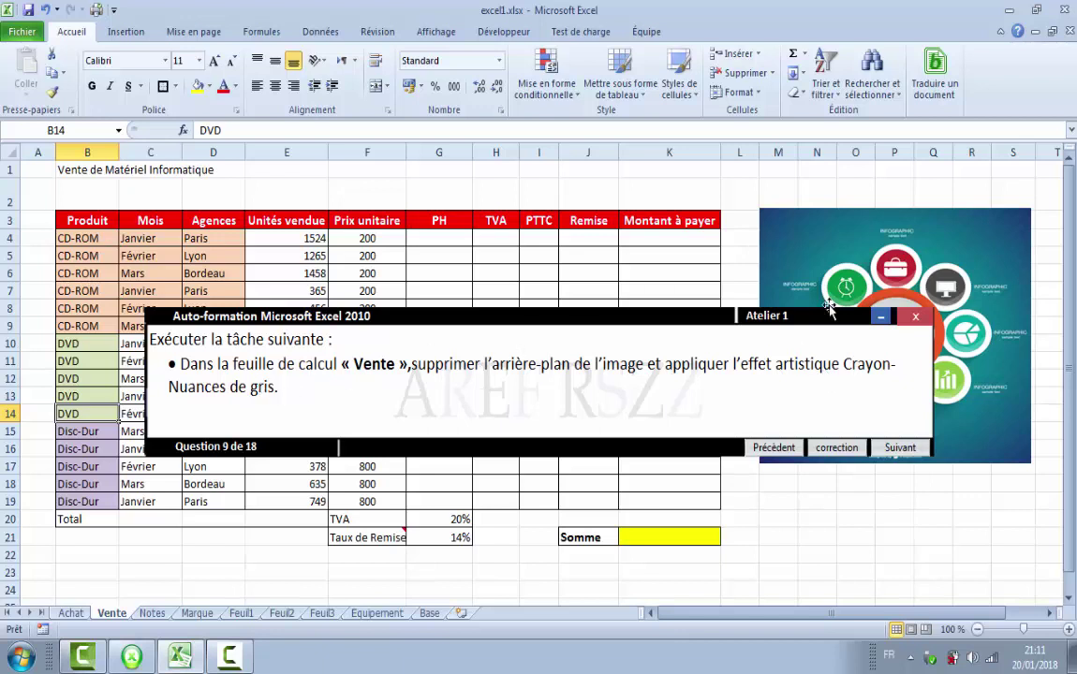
click(861, 269)
click(704, 32)
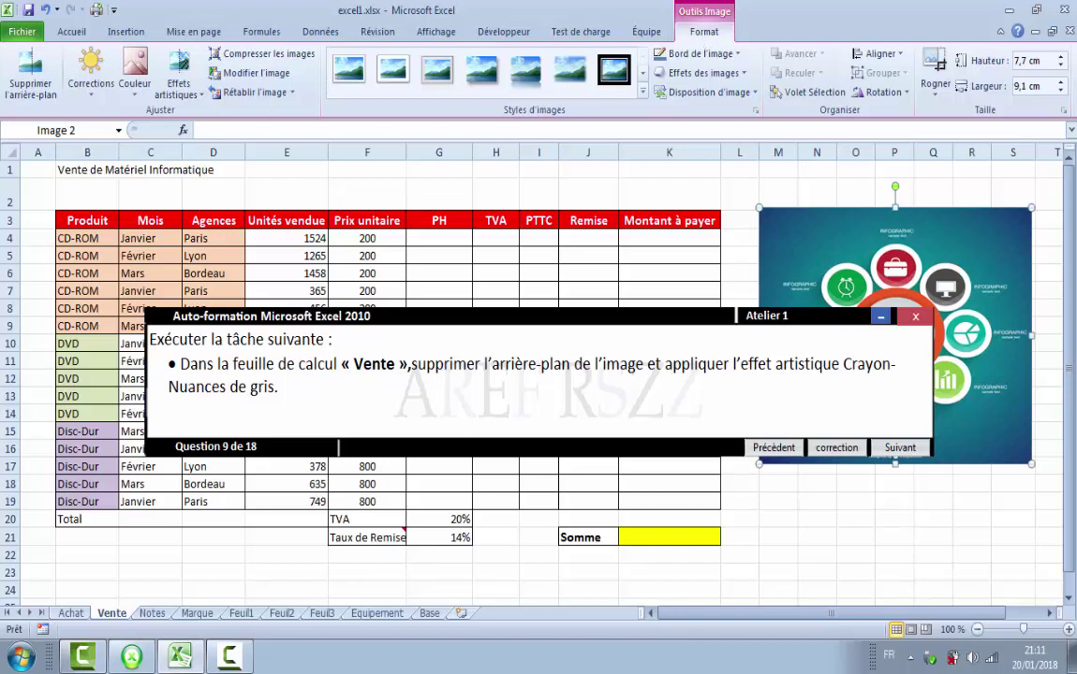
click(31, 82)
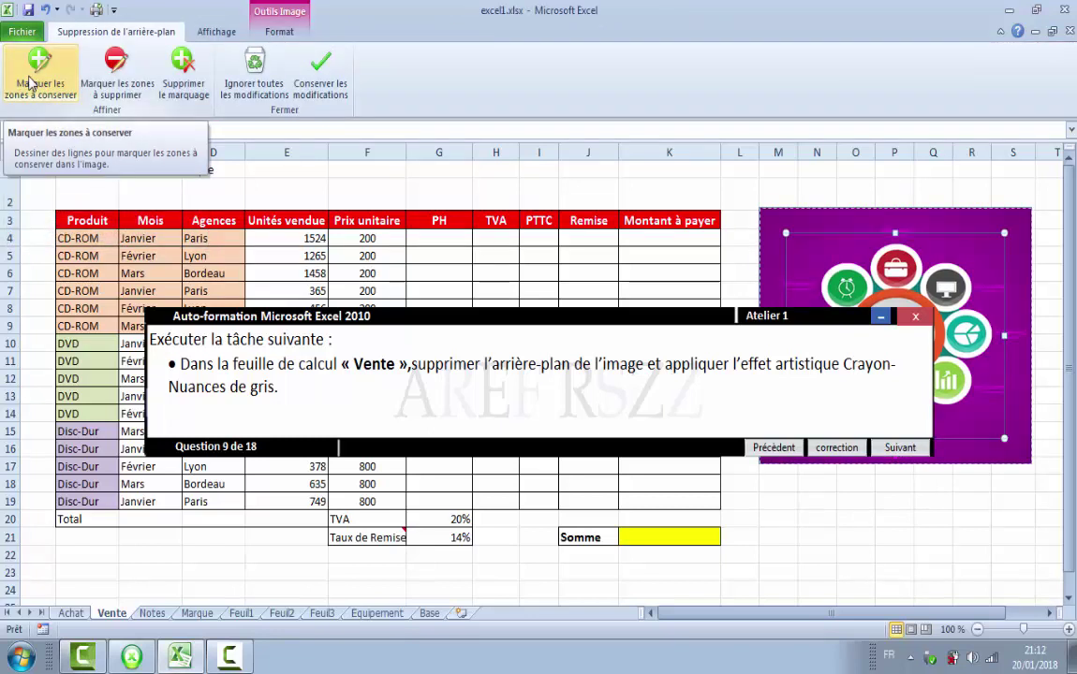
click(811, 508)
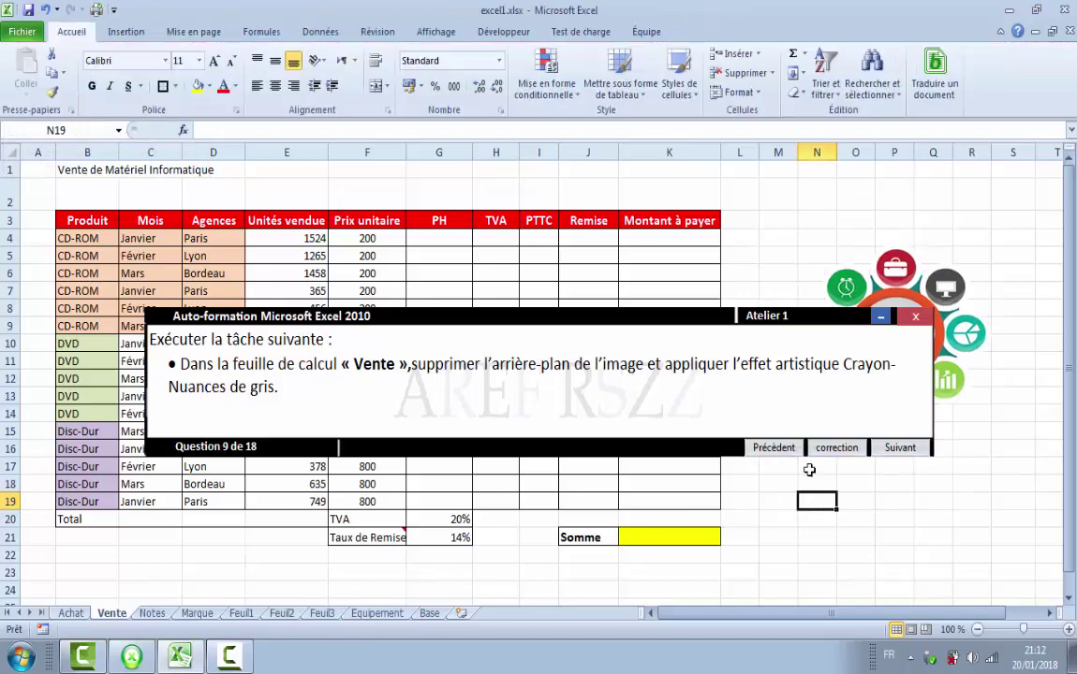
Step: Apply the "Crayon - Nuances de gris" artistic effect to the infographic picture and advance to question 10
click(863, 286)
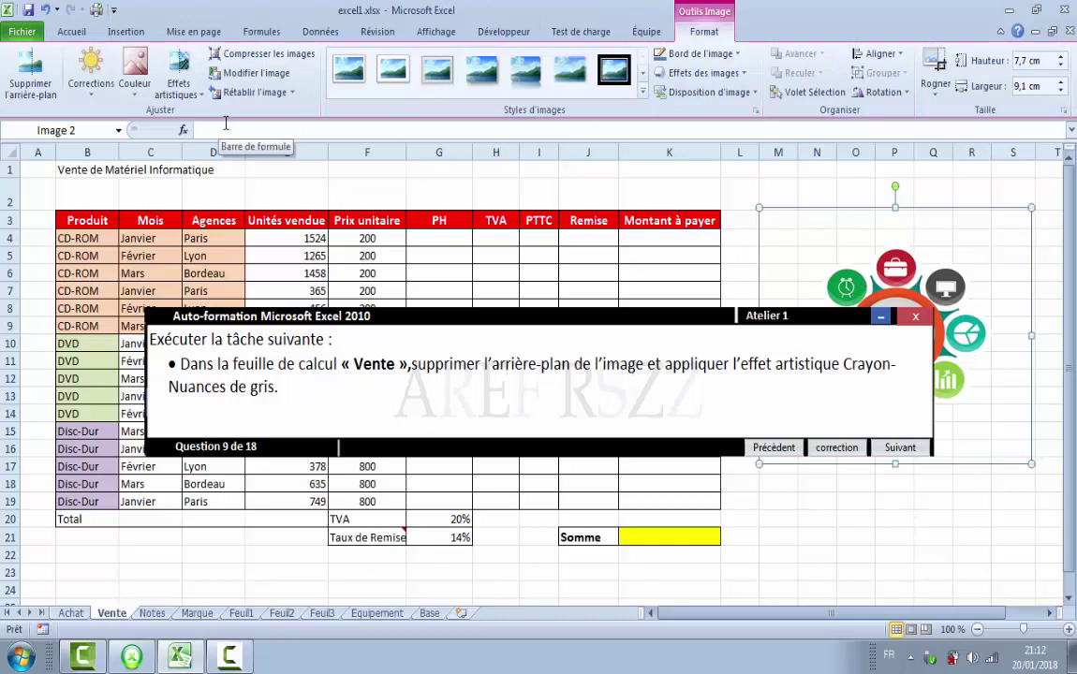
click(203, 103)
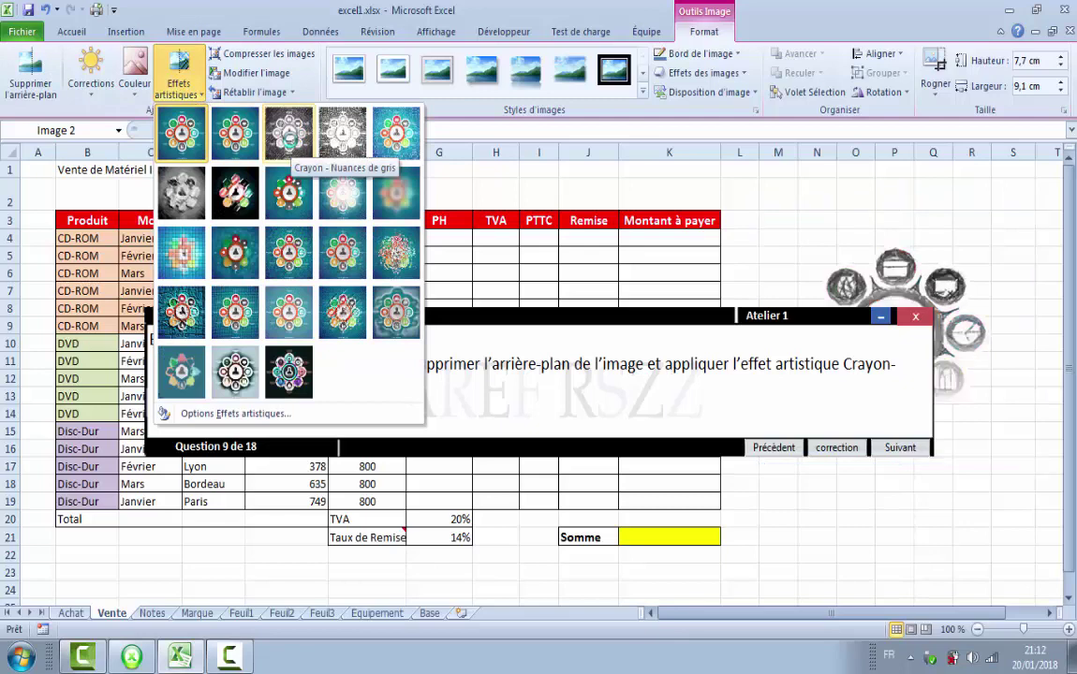
click(292, 143)
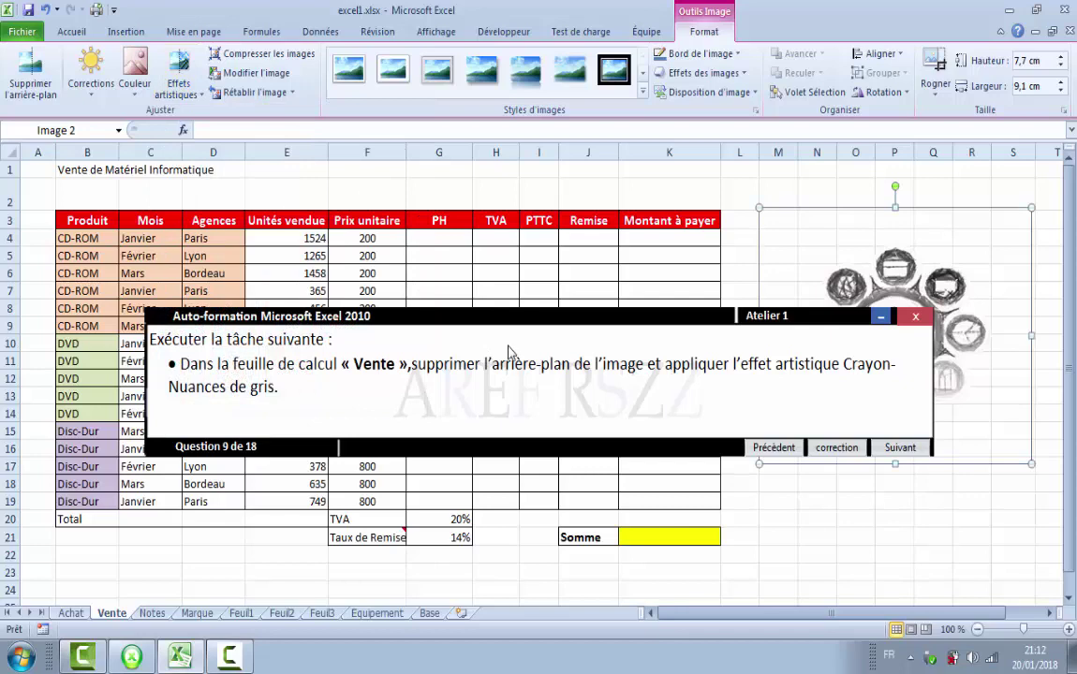
drag(501, 323, 500, 430)
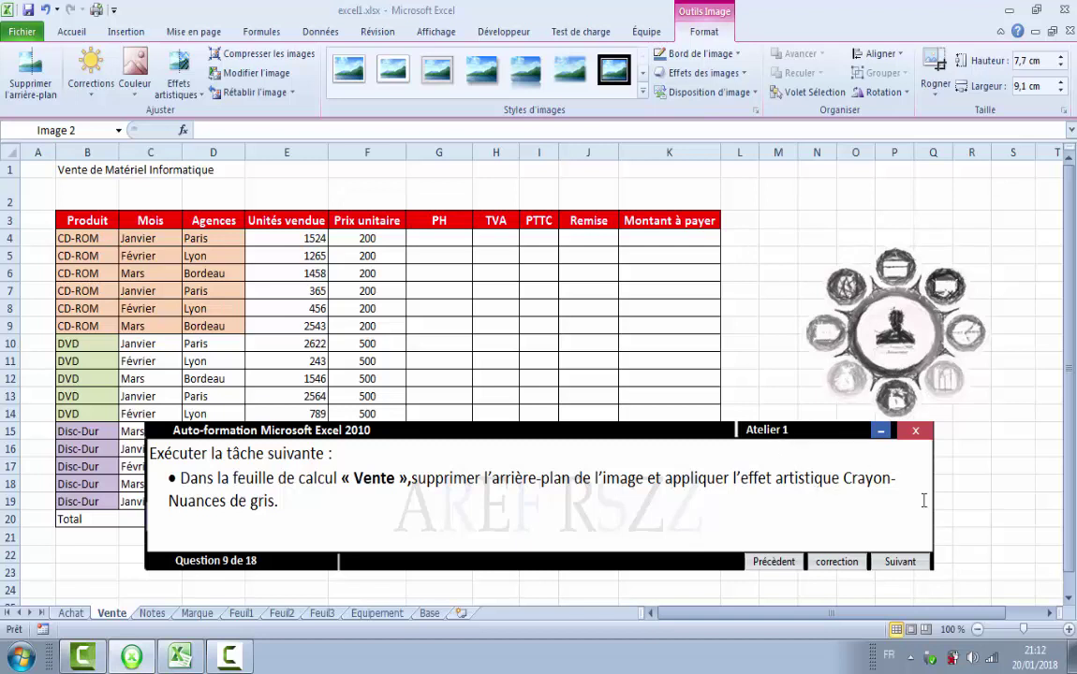
click(897, 561)
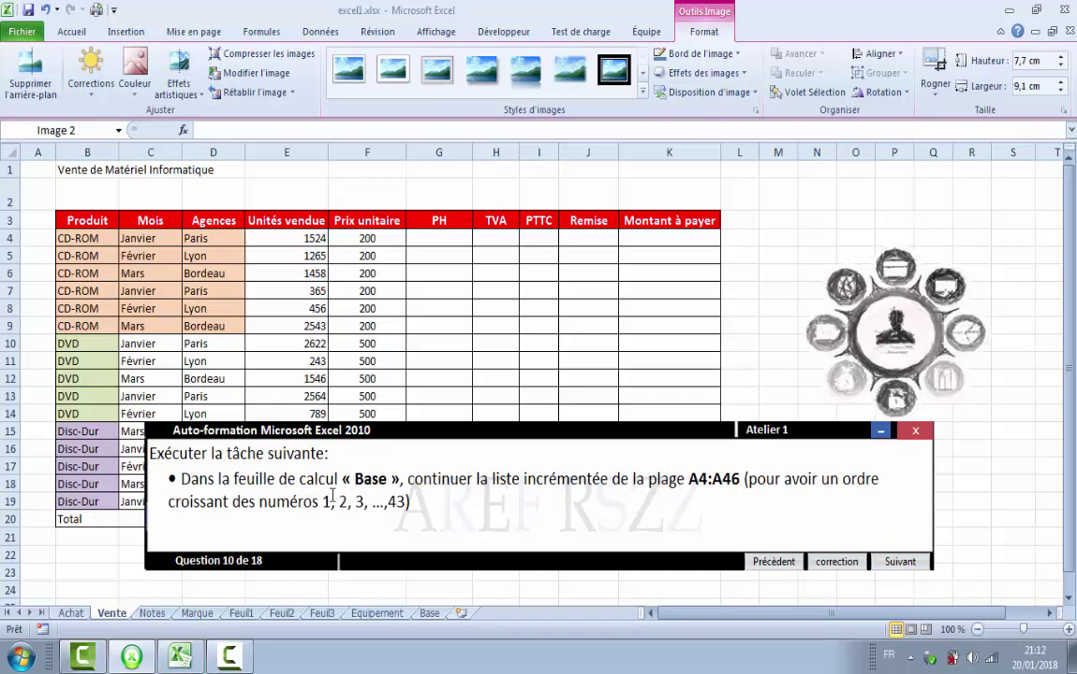
Step: On the Base sheet, extend the numbering series in A4:A5 down to A46, and advance to question 11
click(429, 614)
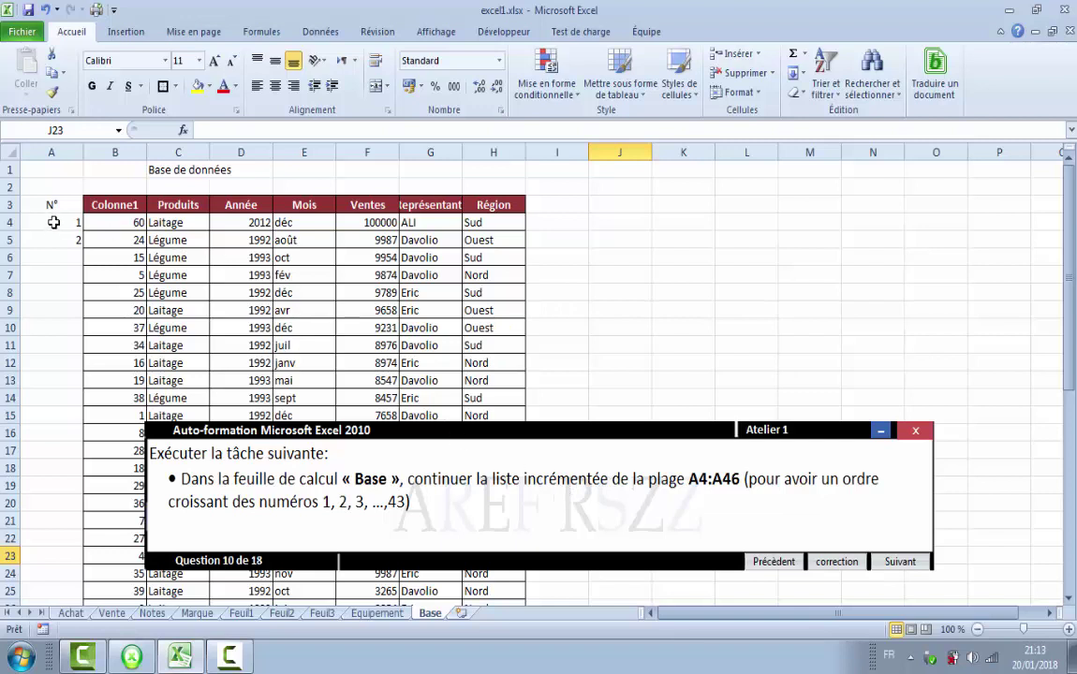
drag(54, 222, 52, 234)
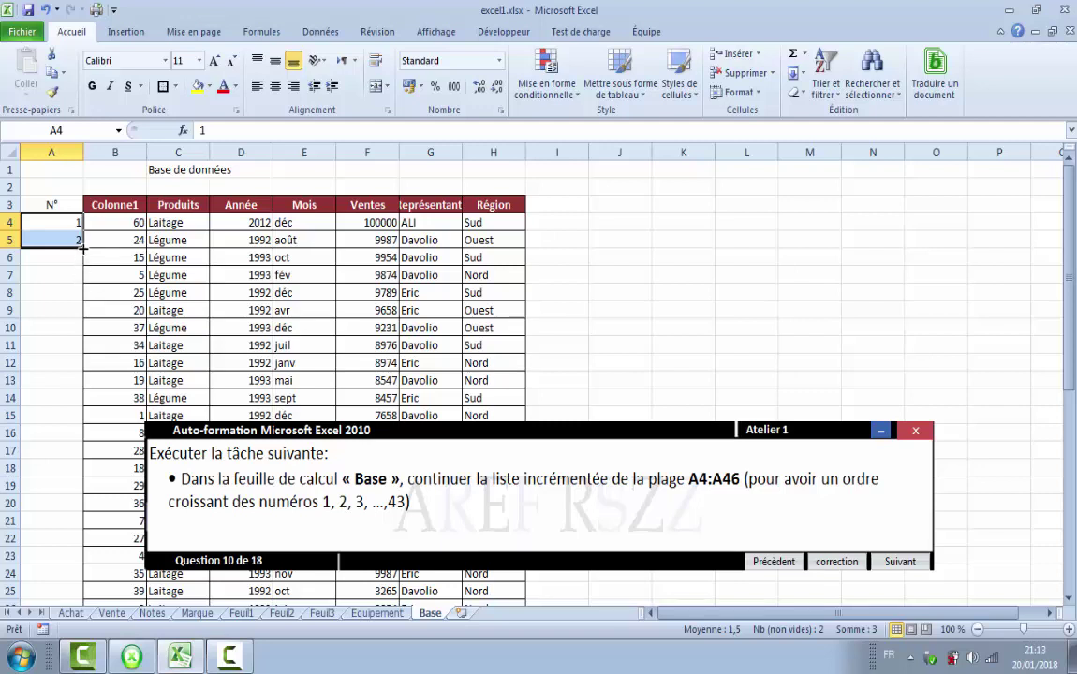
drag(83, 248, 78, 563)
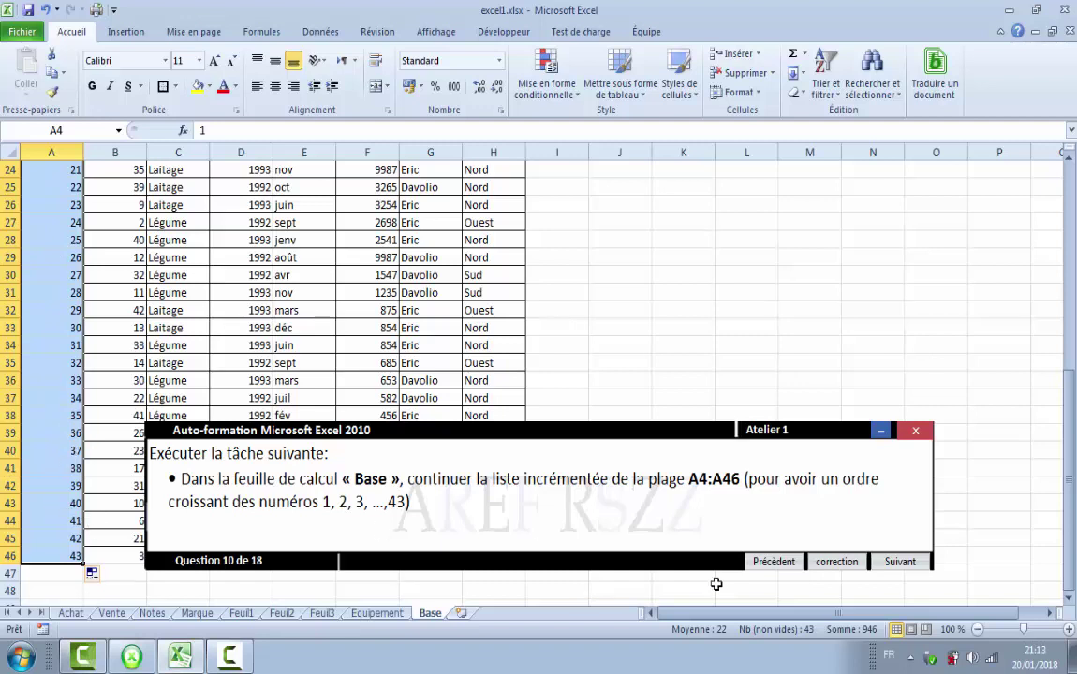
click(901, 563)
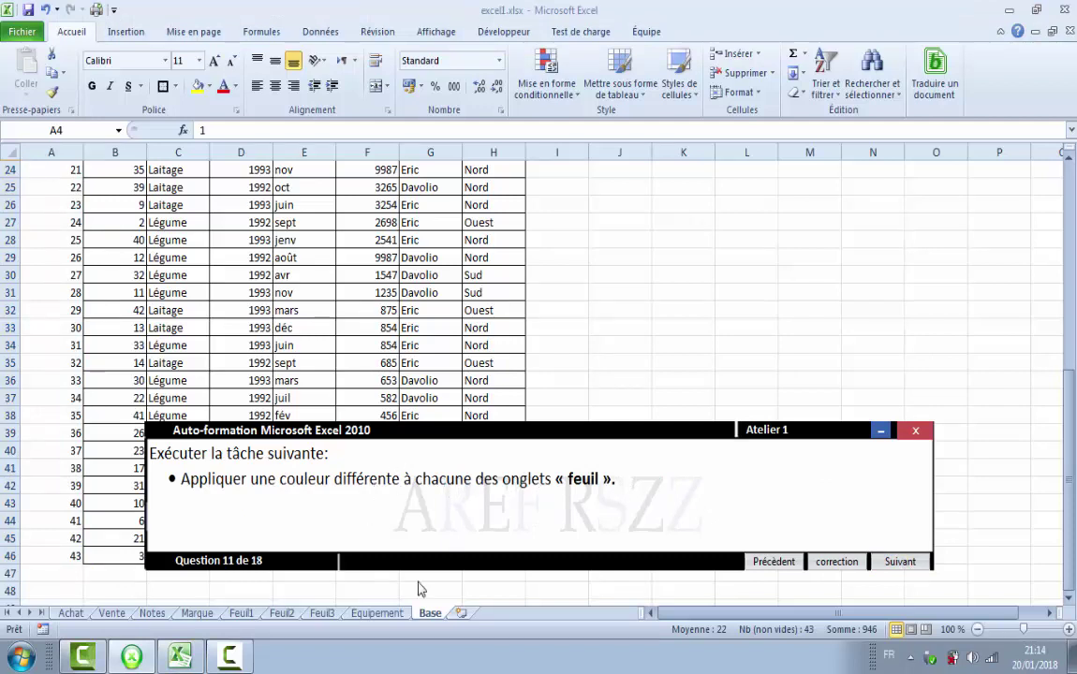
Step: Color the Feuil1 sheet tab red and the Feuil2 sheet tab yellow, using standard colors
click(242, 616)
right_click(242, 617)
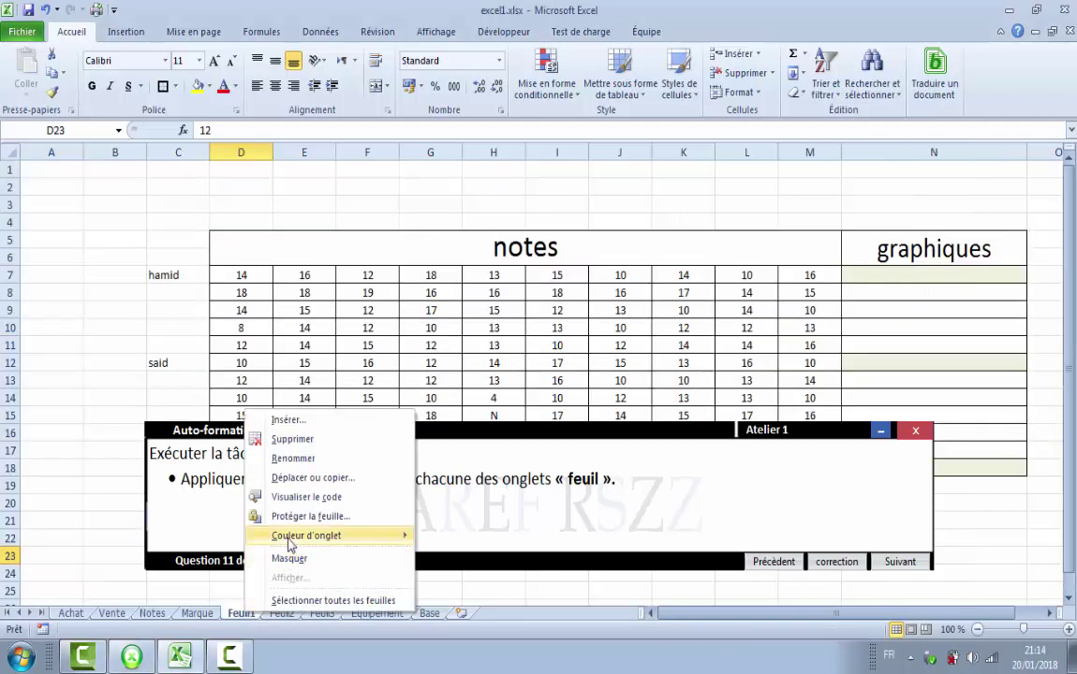
mouse_move(290, 543)
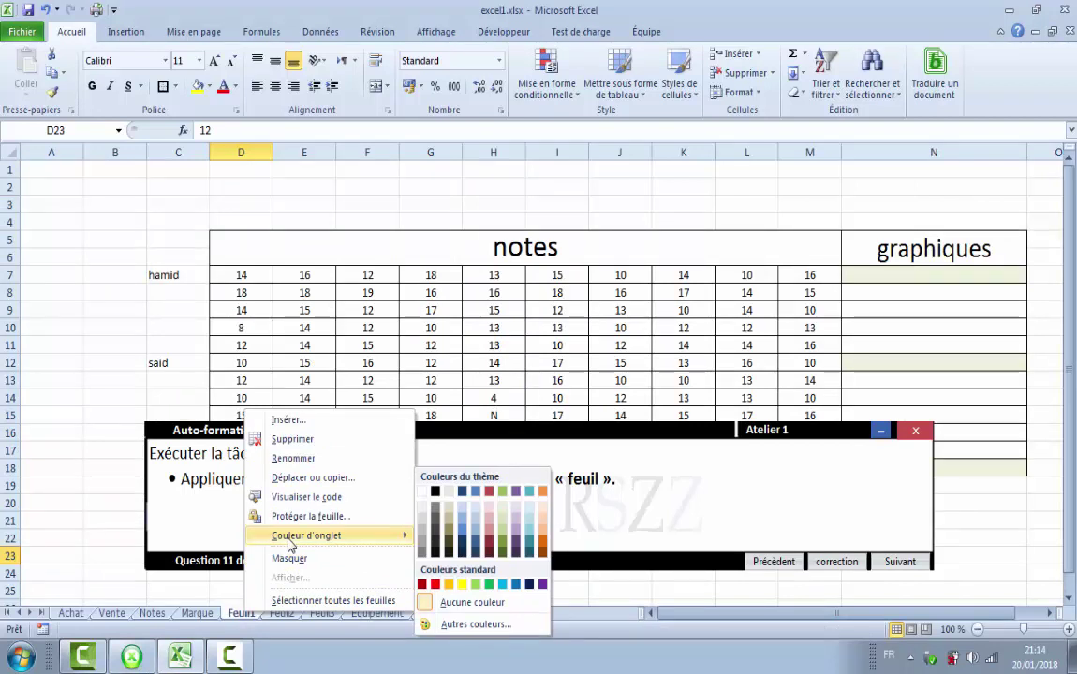
click(435, 586)
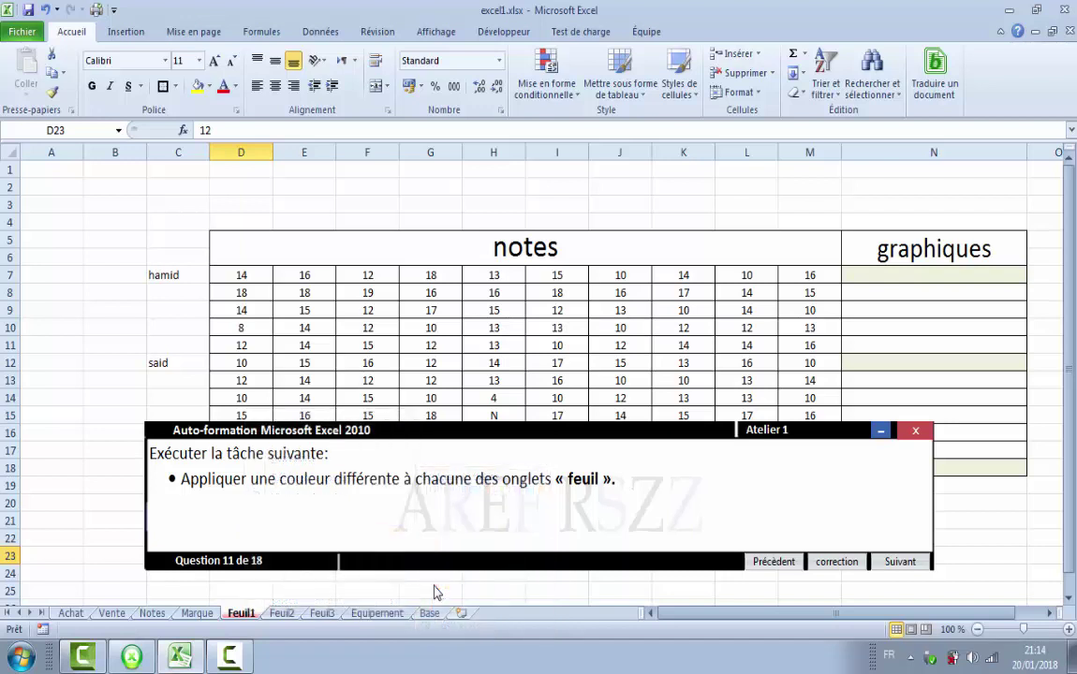
right_click(283, 615)
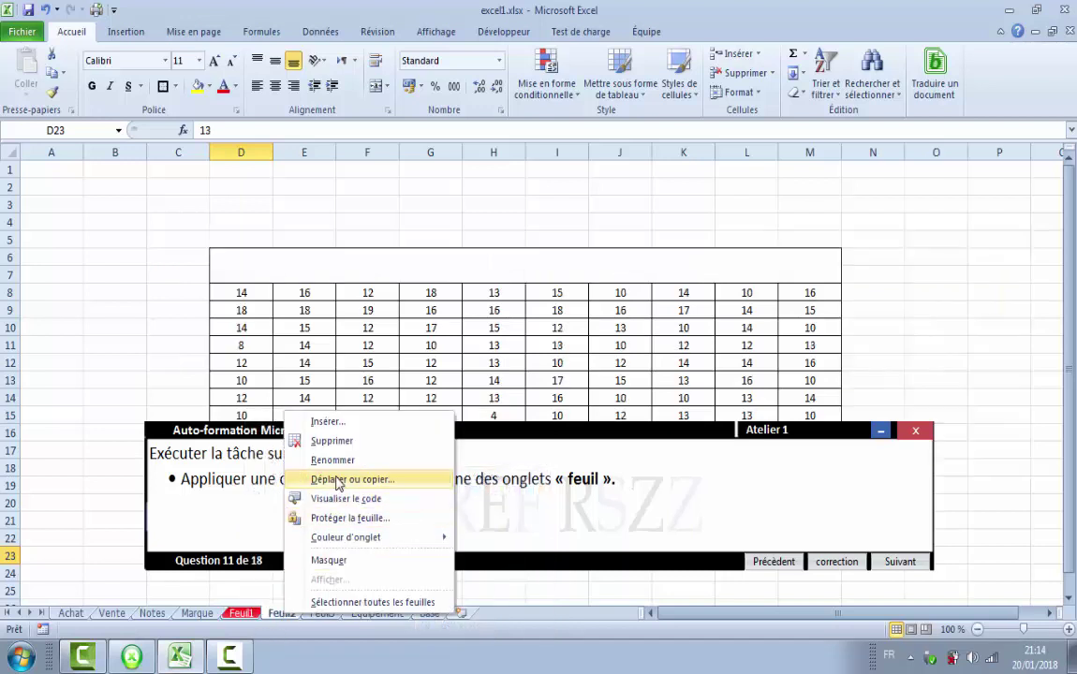
mouse_move(341, 543)
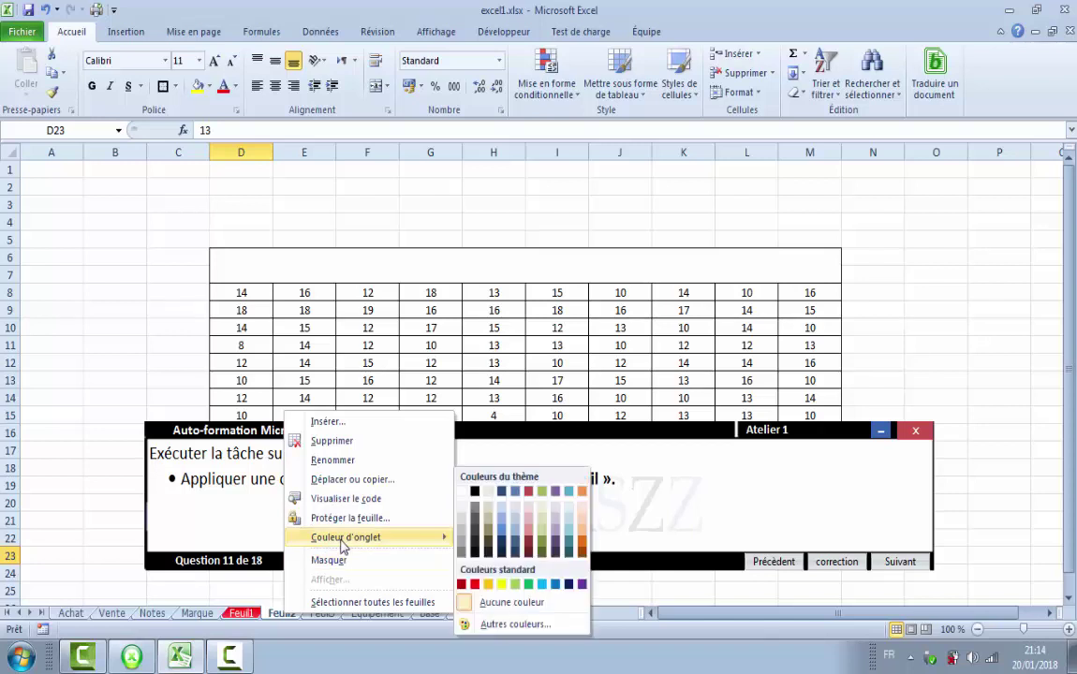
click(504, 588)
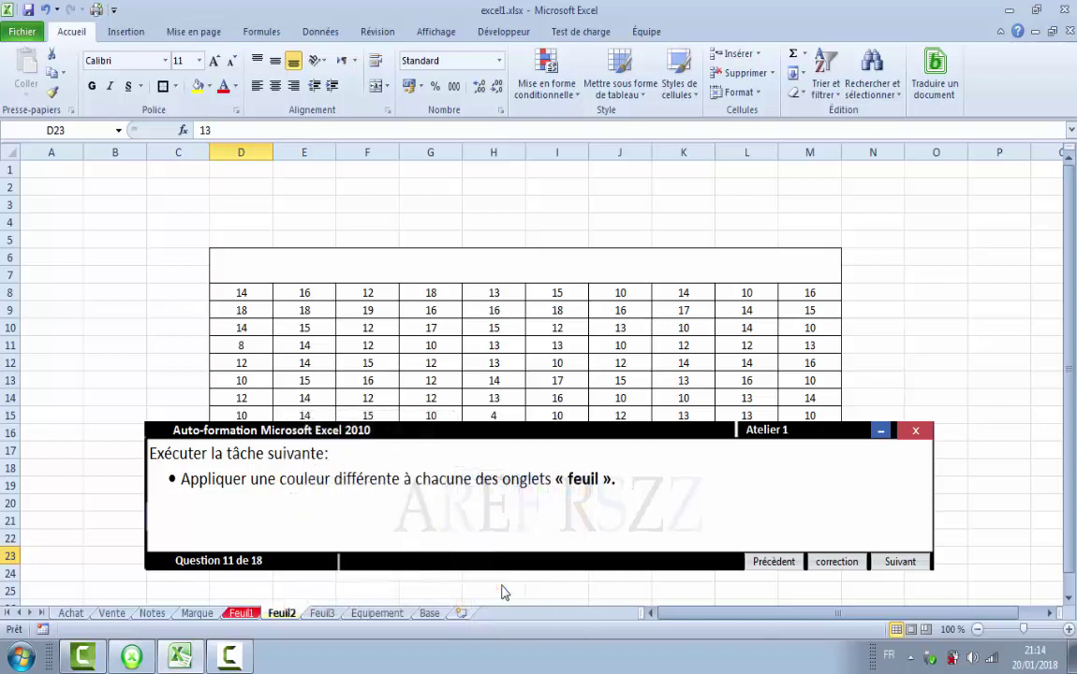
Step: Color the Feuil3 sheet tab standard green and advance to question 12
right_click(322, 613)
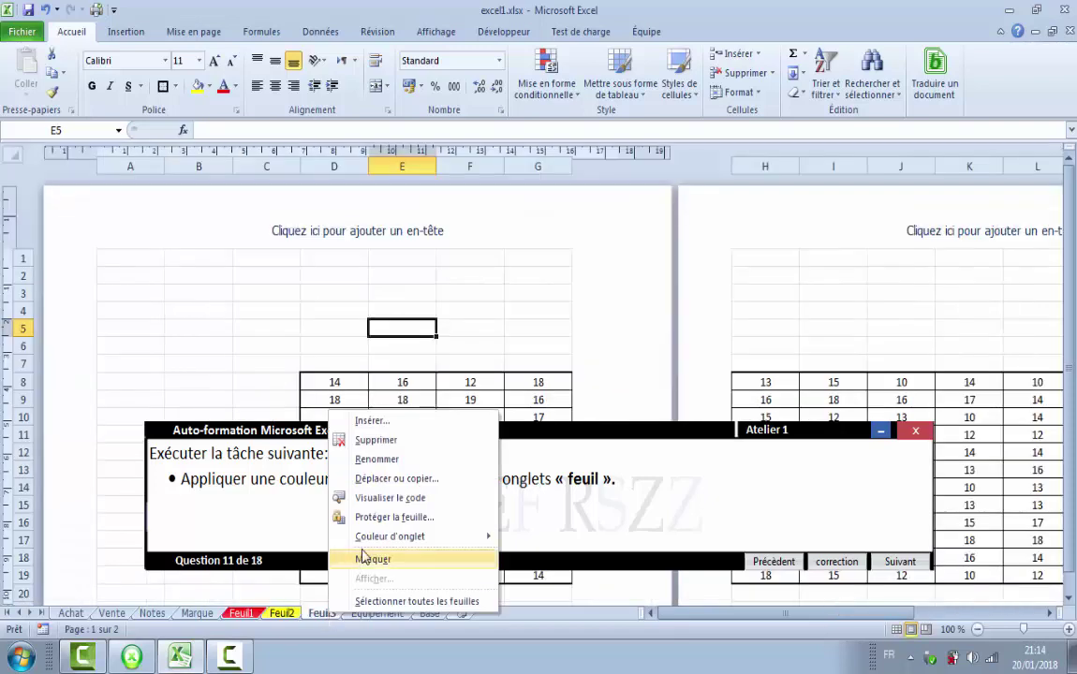
mouse_move(370, 542)
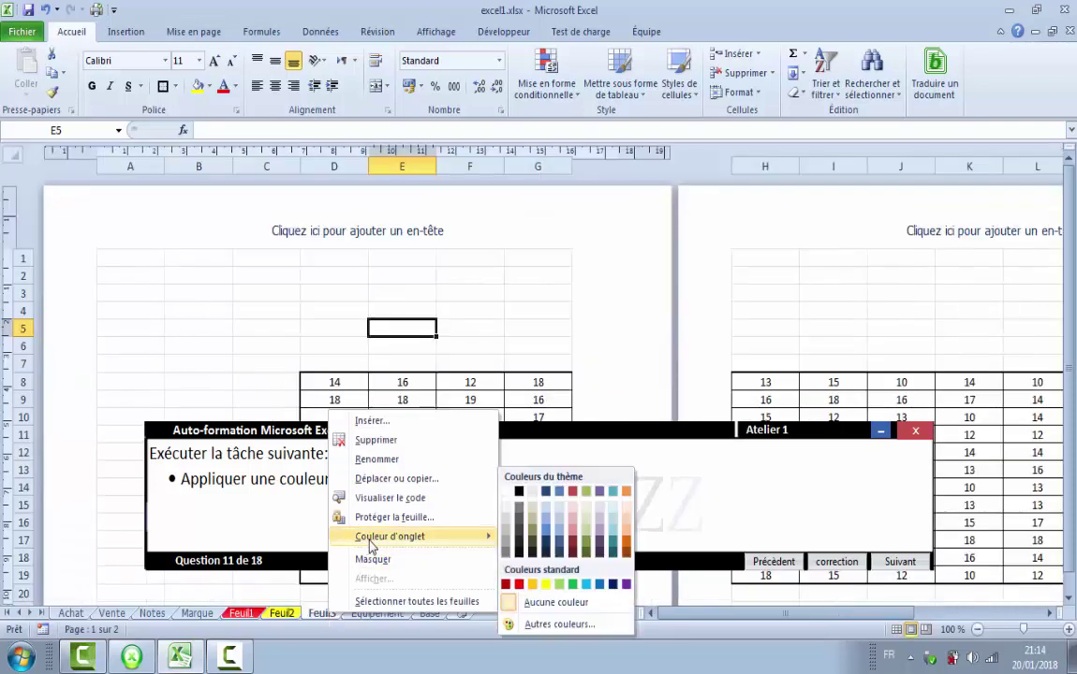
click(573, 587)
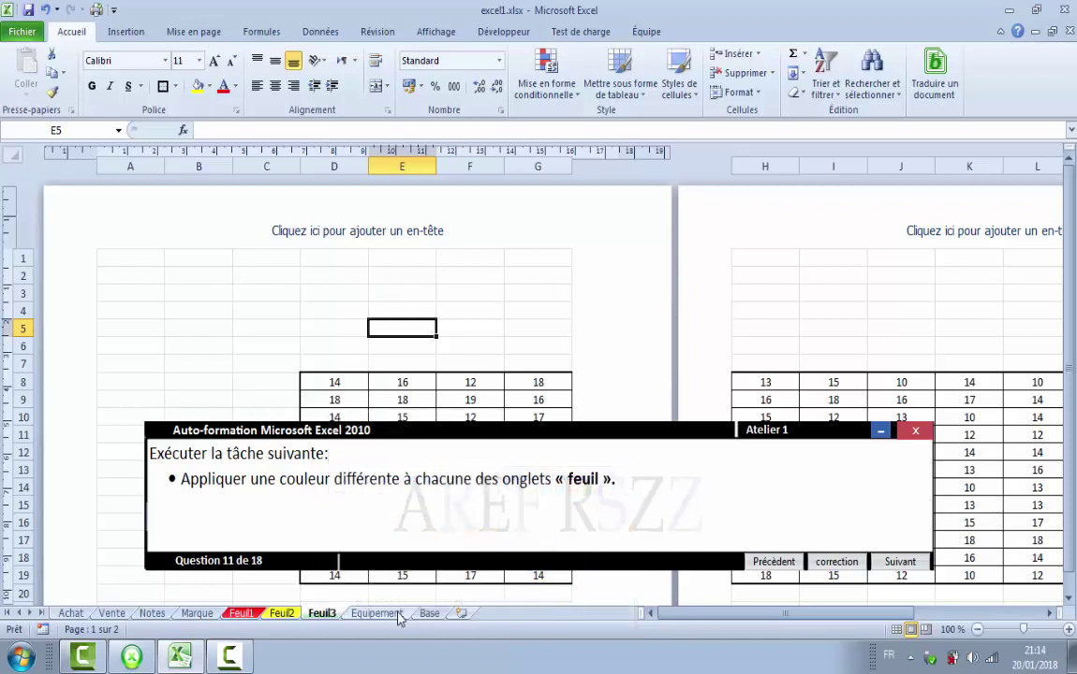
click(363, 596)
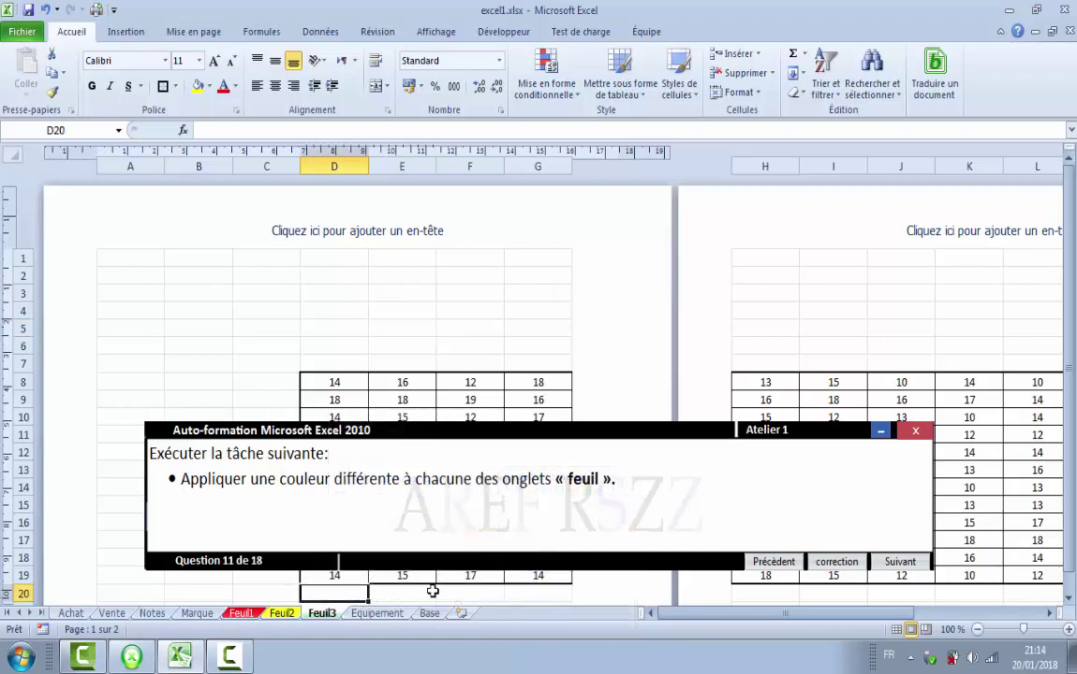
click(900, 563)
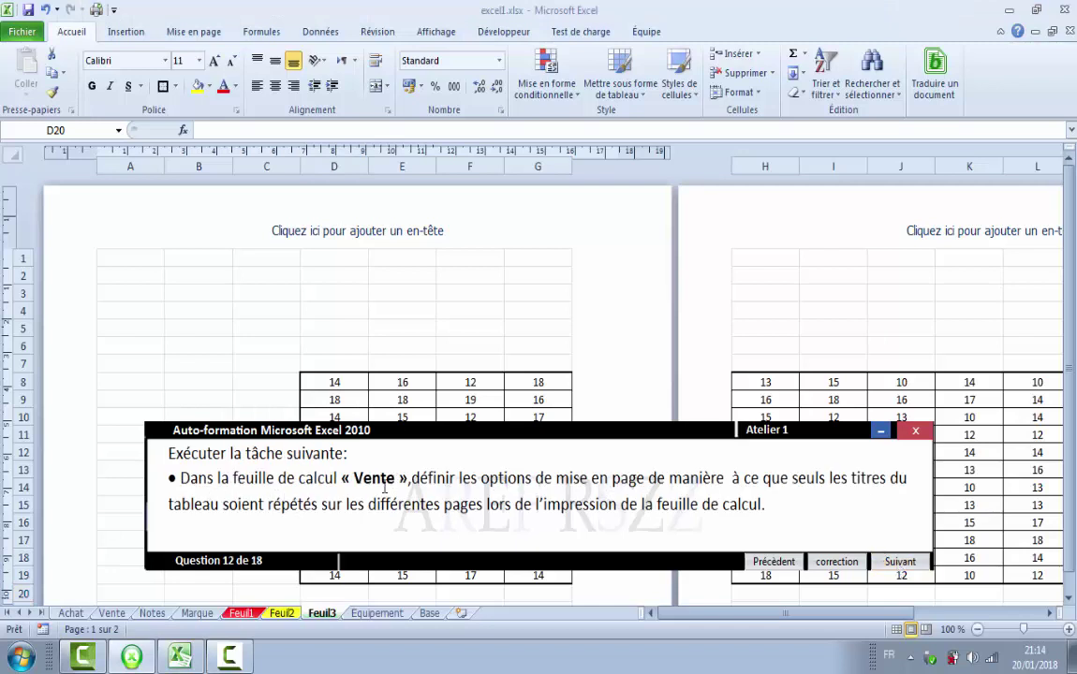
Step: On the Vente sheet, set the table's heading row $3:$3 to repeat atop every printed page, and advance to question 13
click(111, 614)
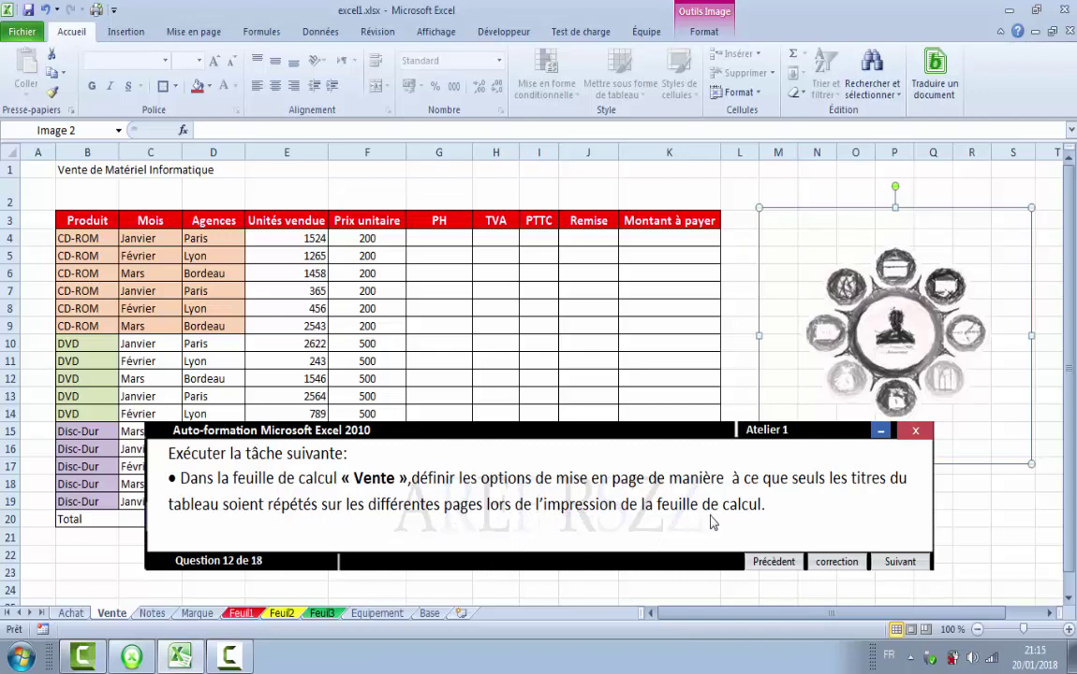
click(539, 590)
click(190, 34)
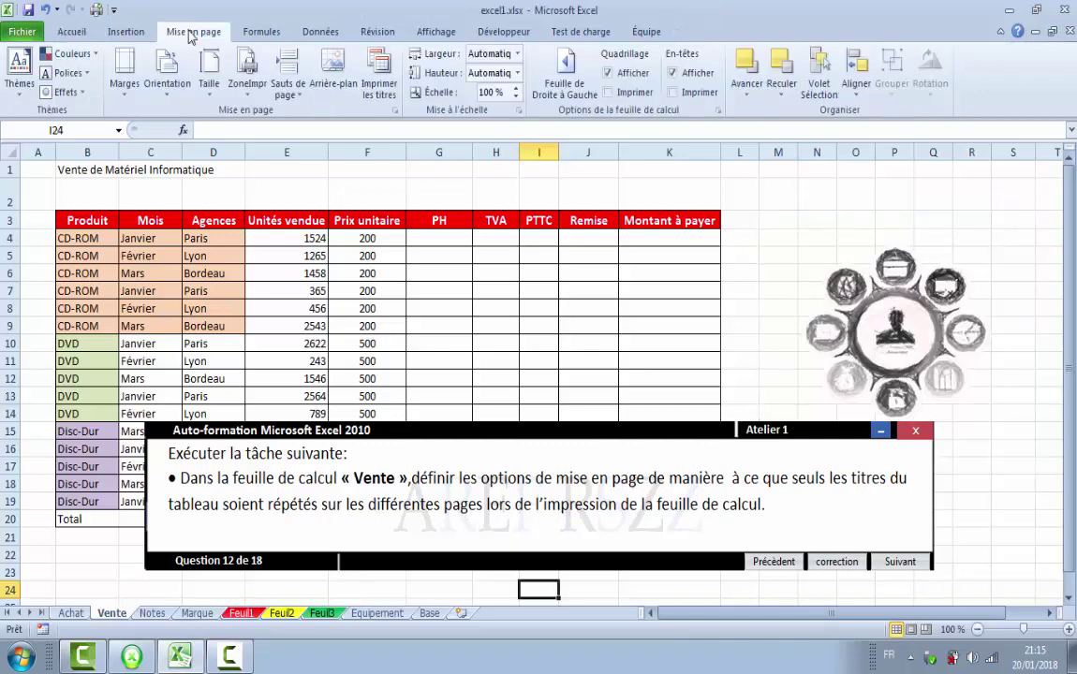
click(380, 86)
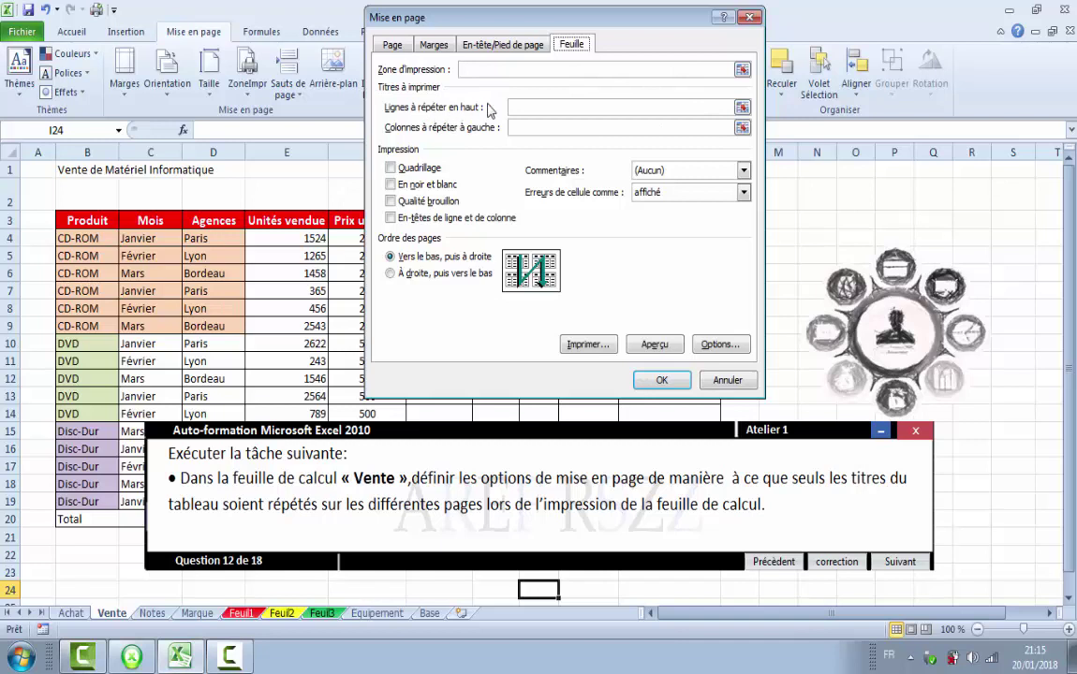
click(742, 109)
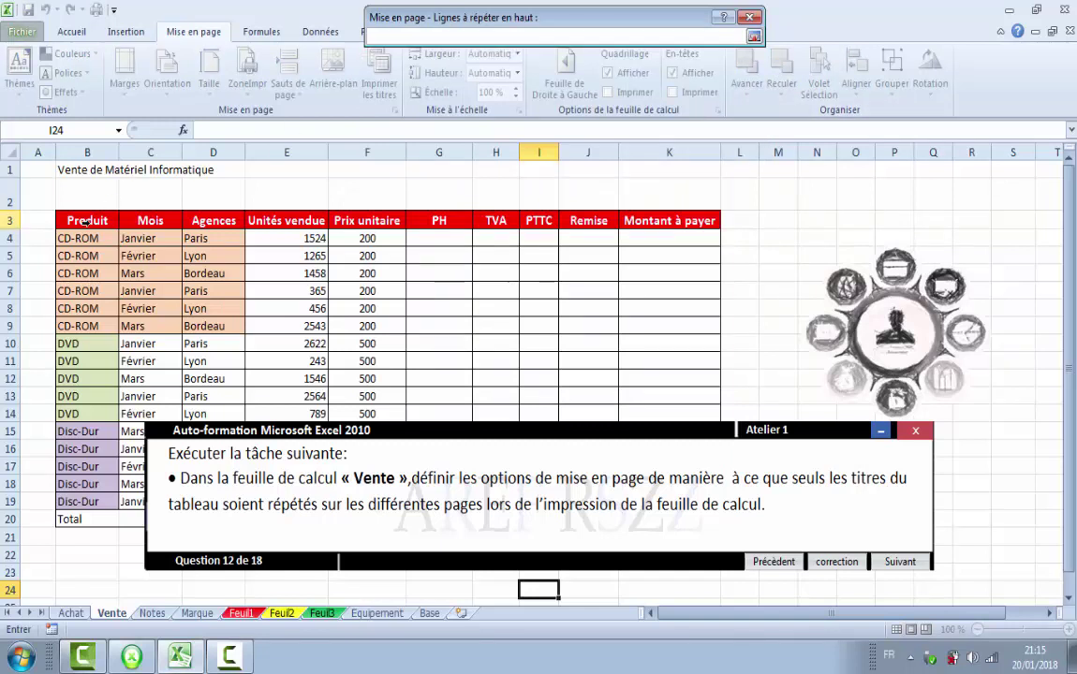
click(13, 220)
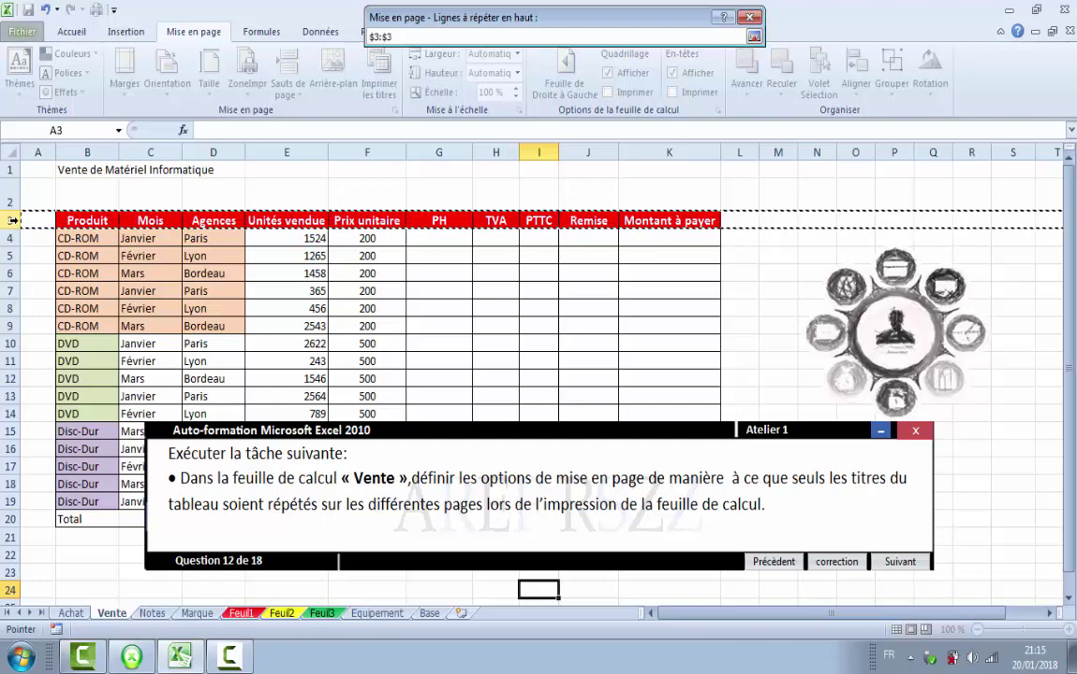
click(754, 37)
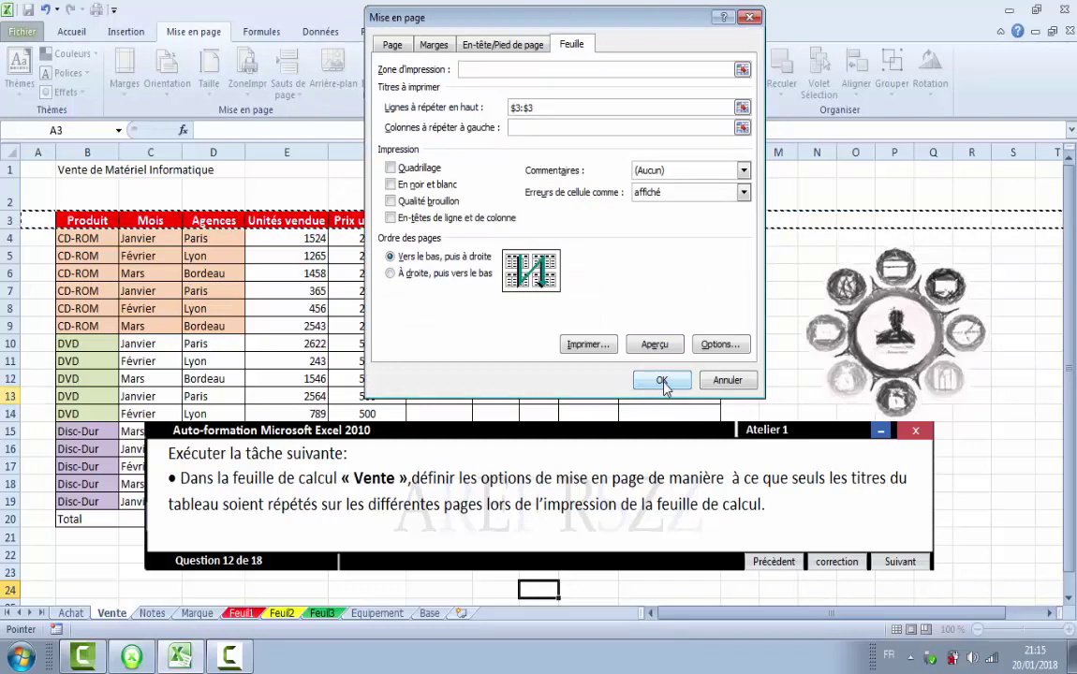
click(663, 382)
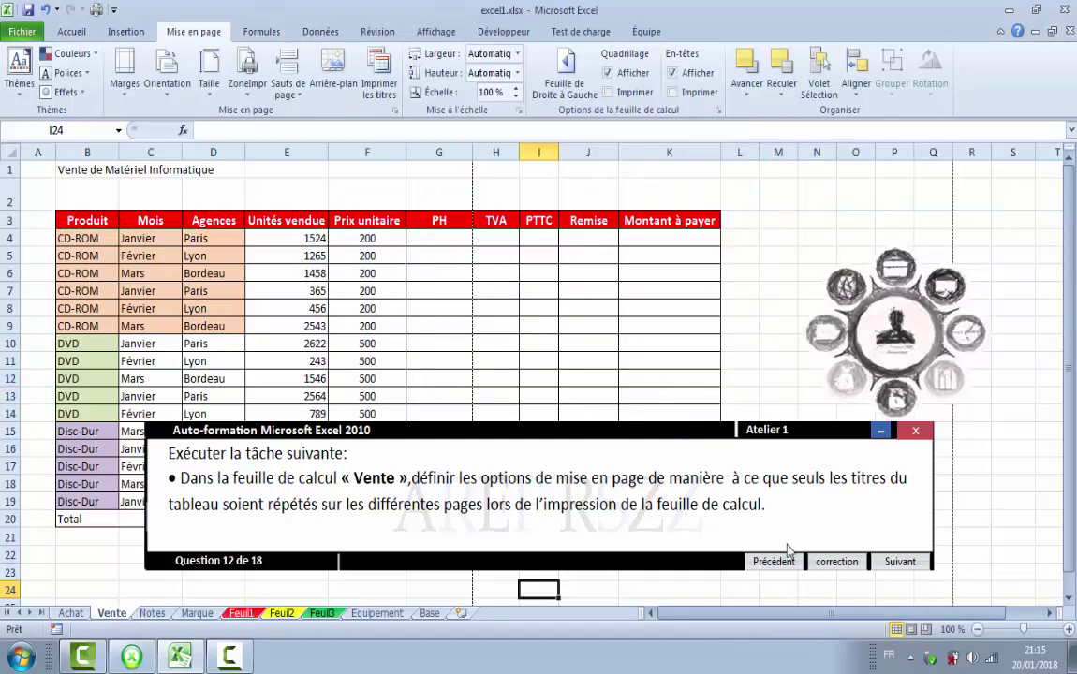
click(892, 566)
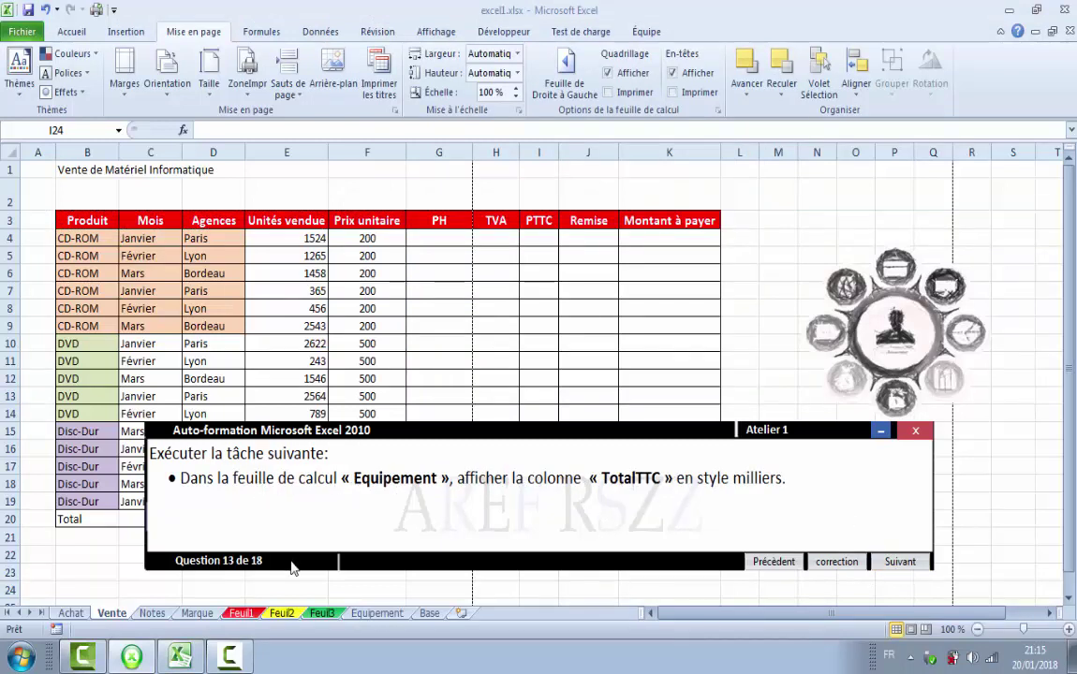
Step: On the Equipement sheet, apply the Milliers cell style to the entire TotalTTC column F, and advance to question 14
click(375, 615)
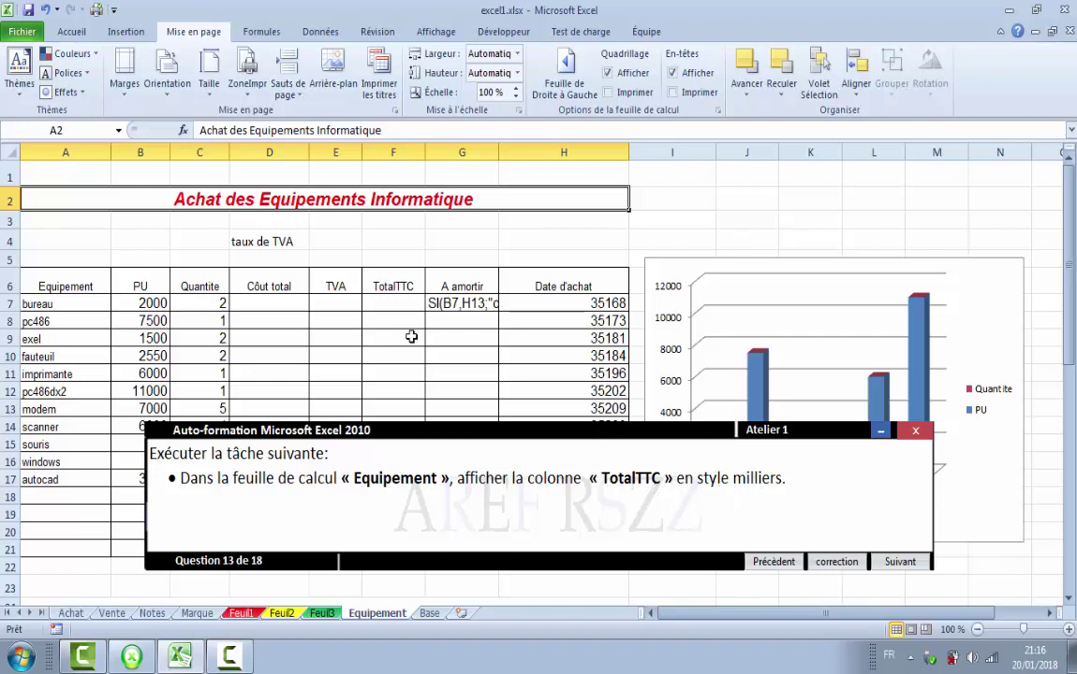
click(393, 150)
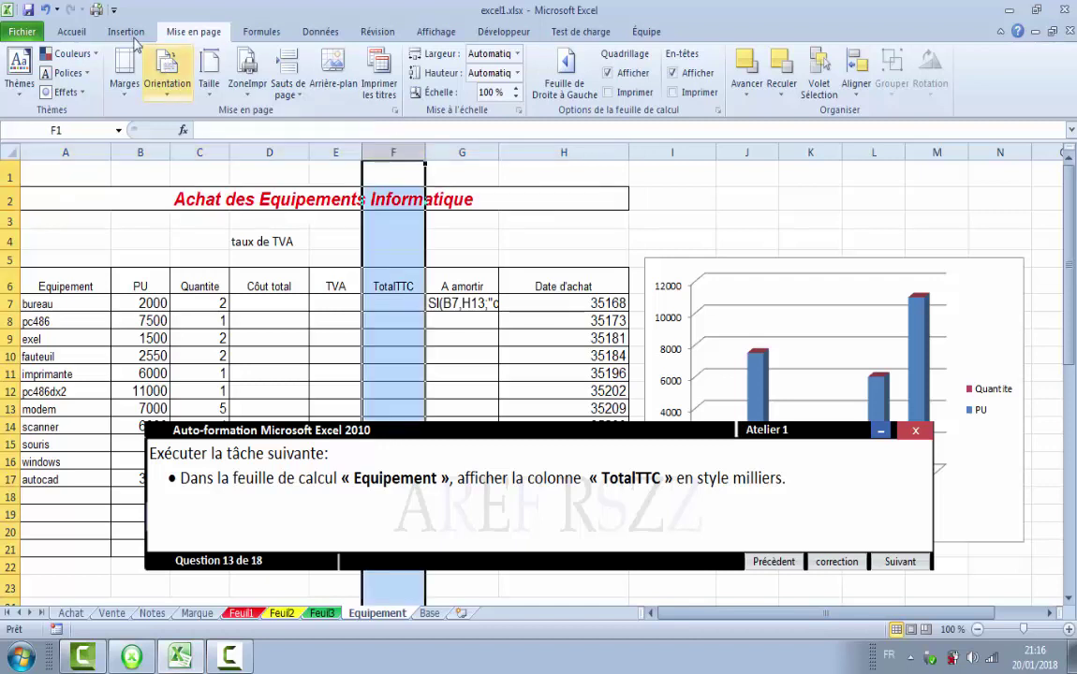
click(74, 32)
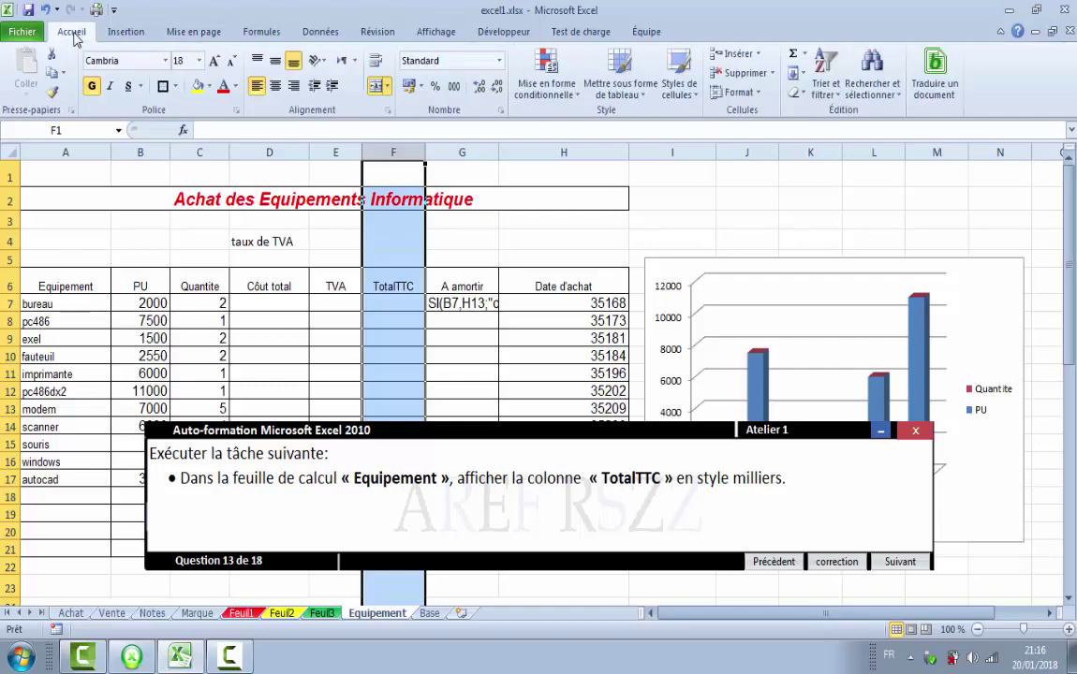
click(693, 89)
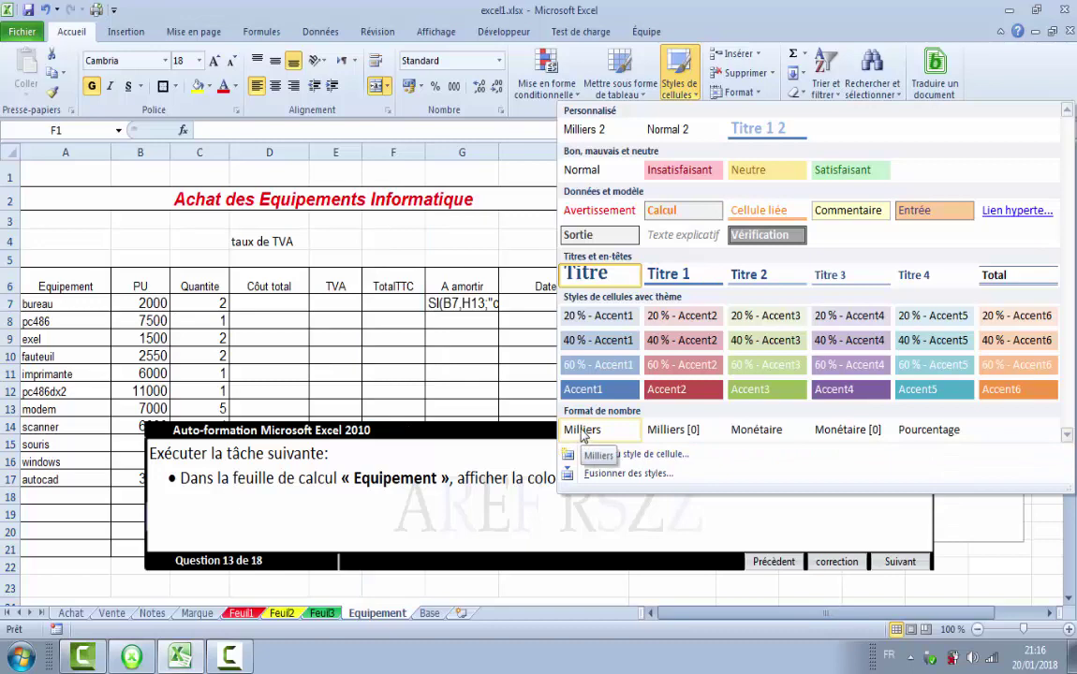
click(582, 431)
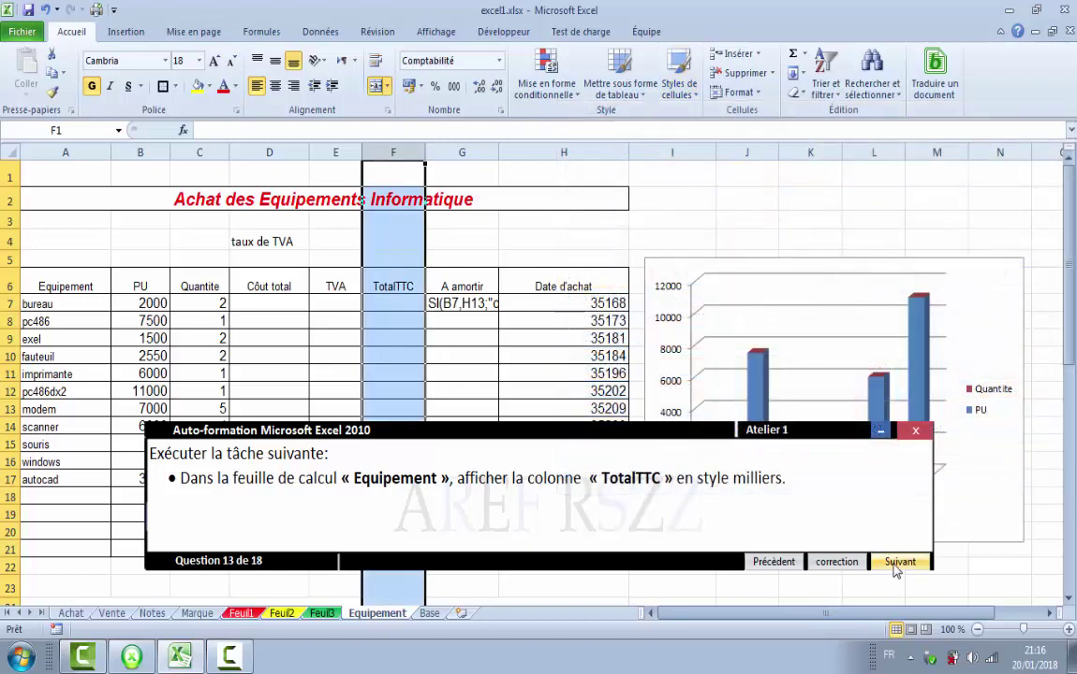
click(895, 565)
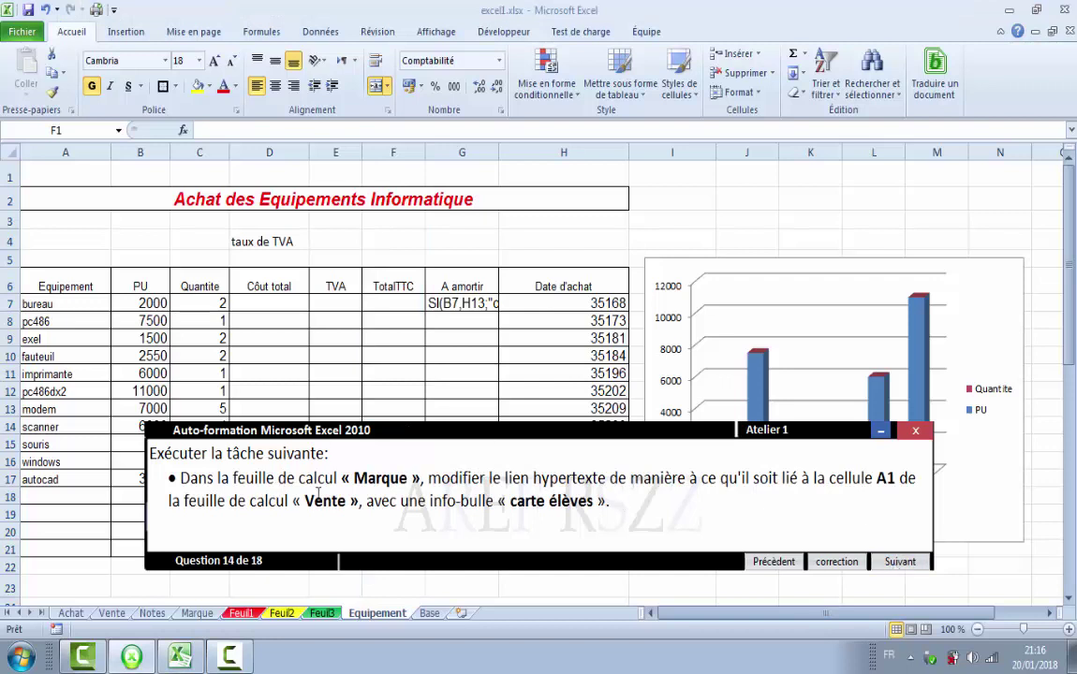
Step: On the Marque sheet, edit the "Vente des voitures" title hyperlink to target cell A1 of the Vente sheet
click(197, 614)
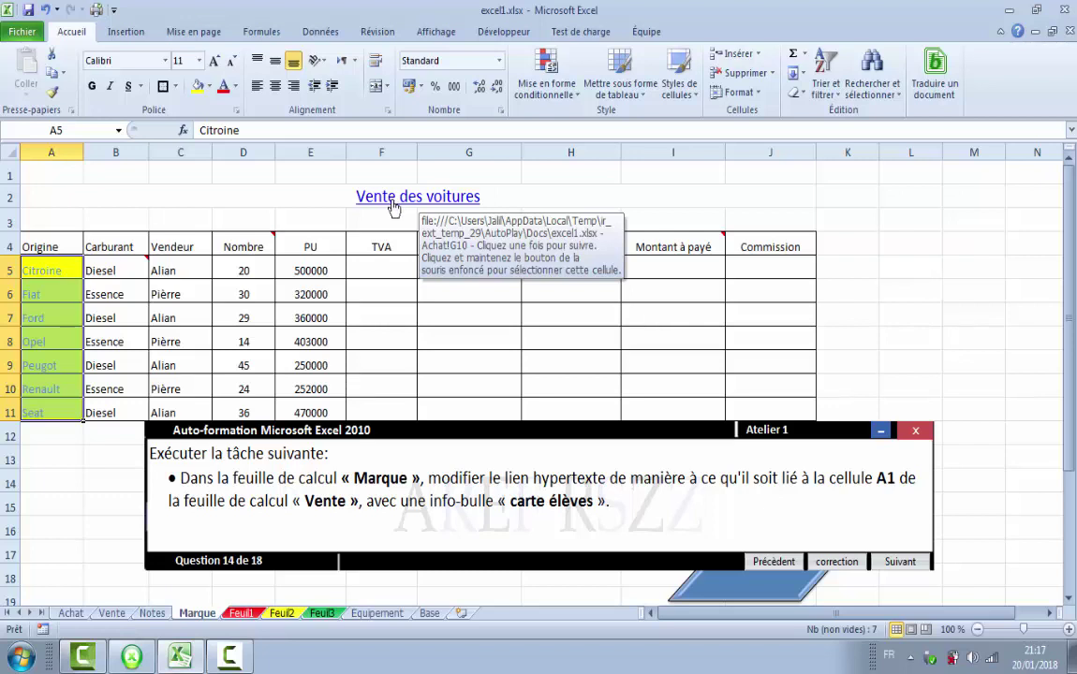
right_click(398, 201)
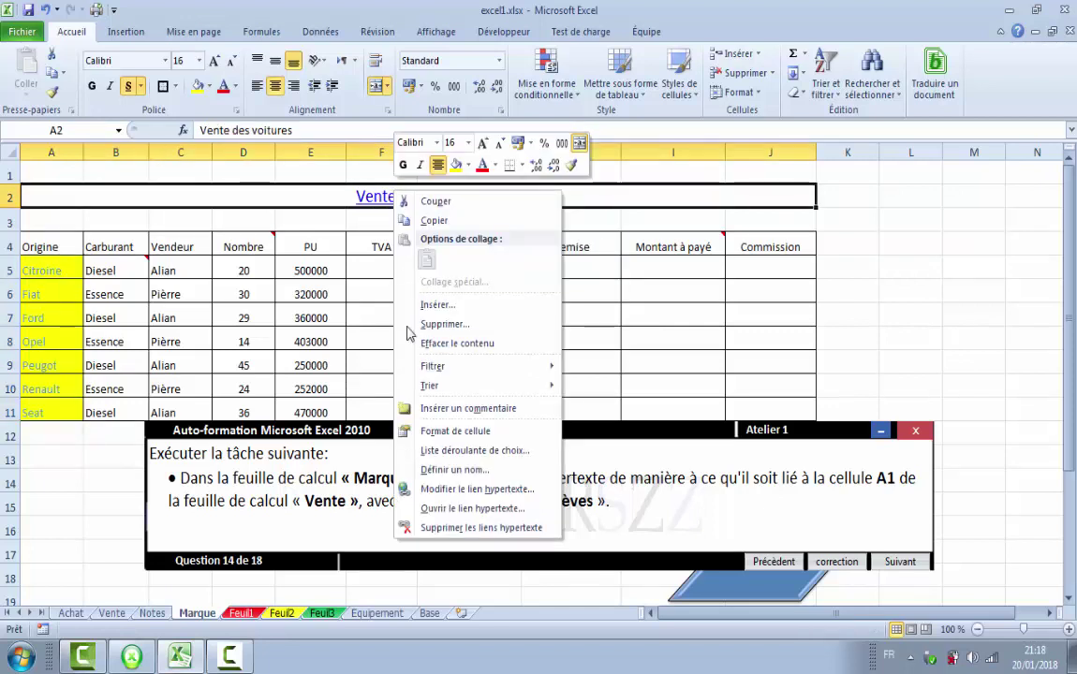
click(490, 491)
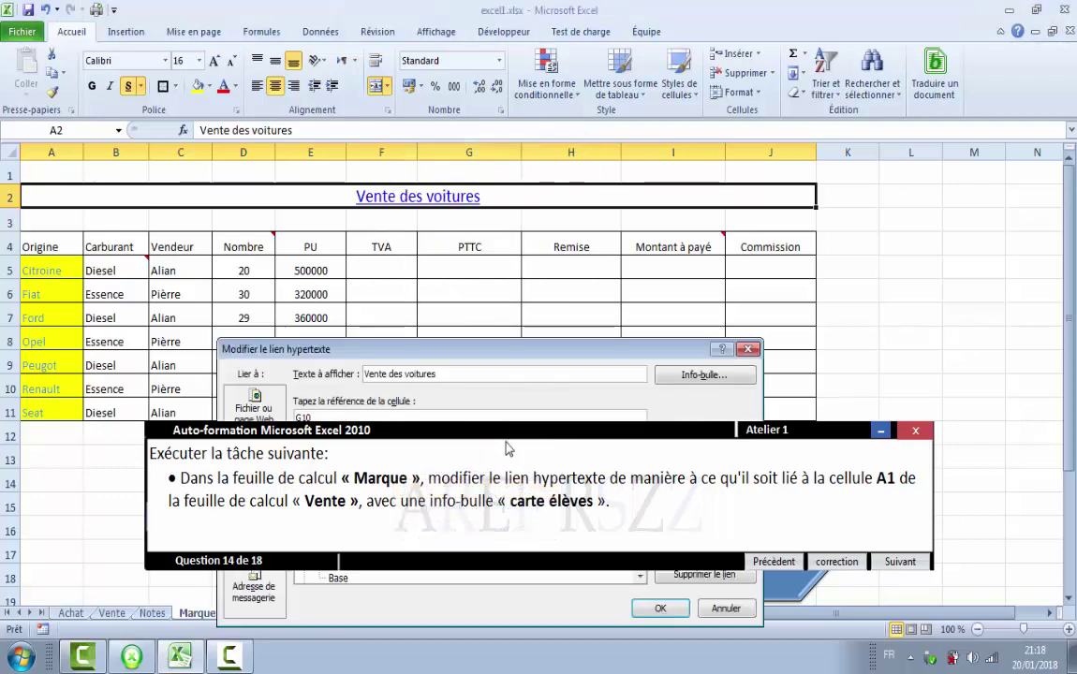
drag(503, 435, 500, 600)
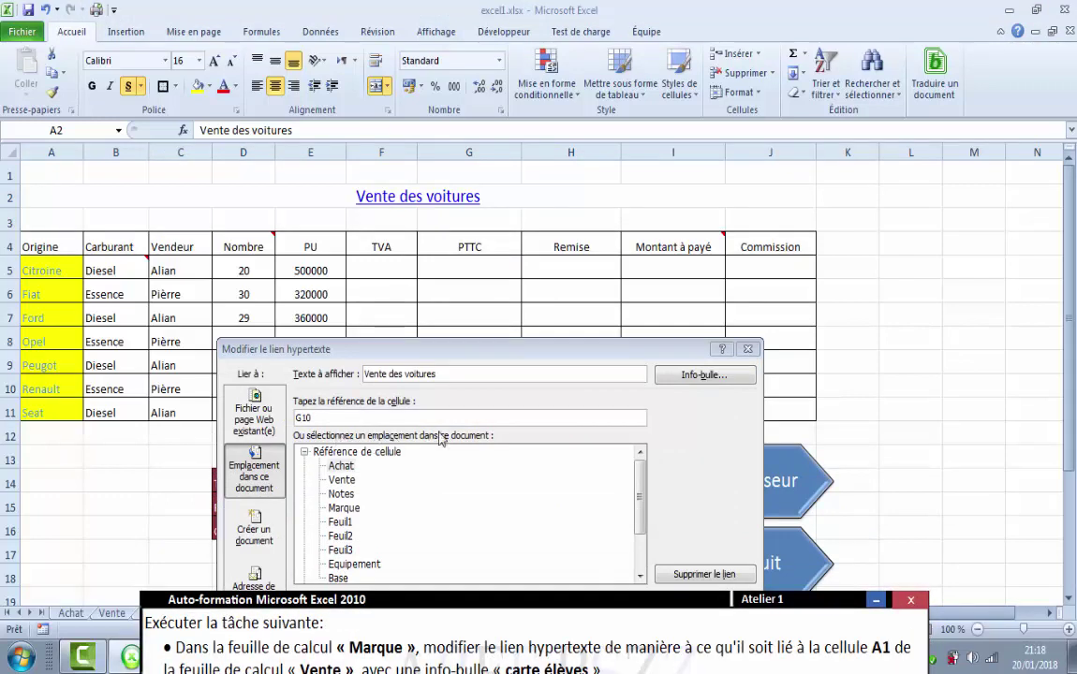
click(342, 482)
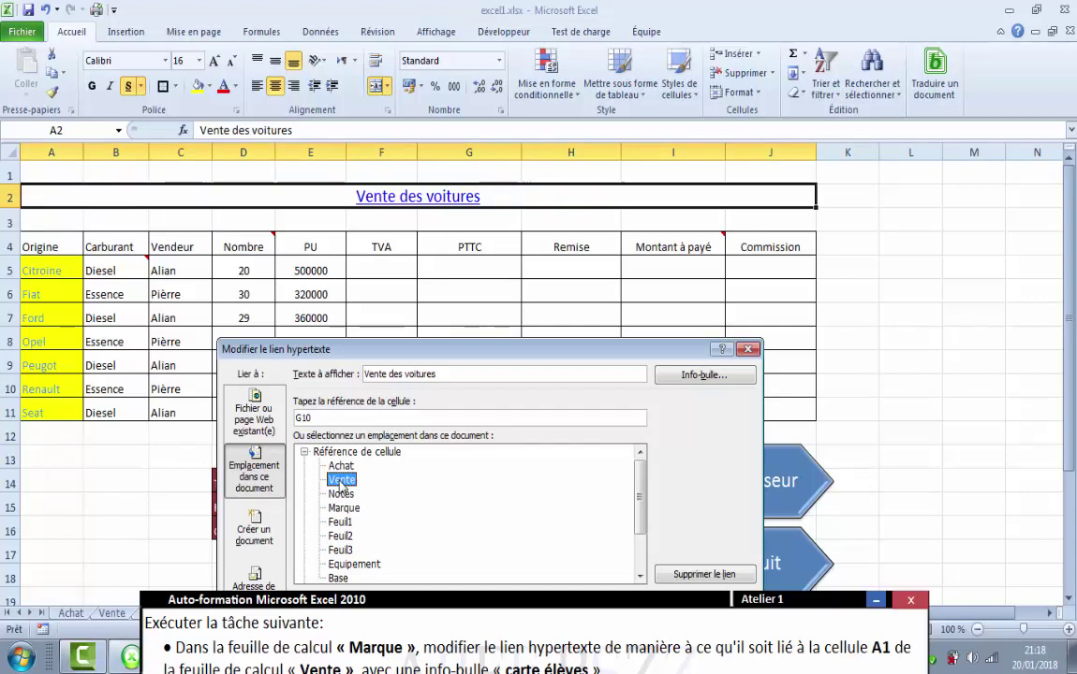
click(317, 418)
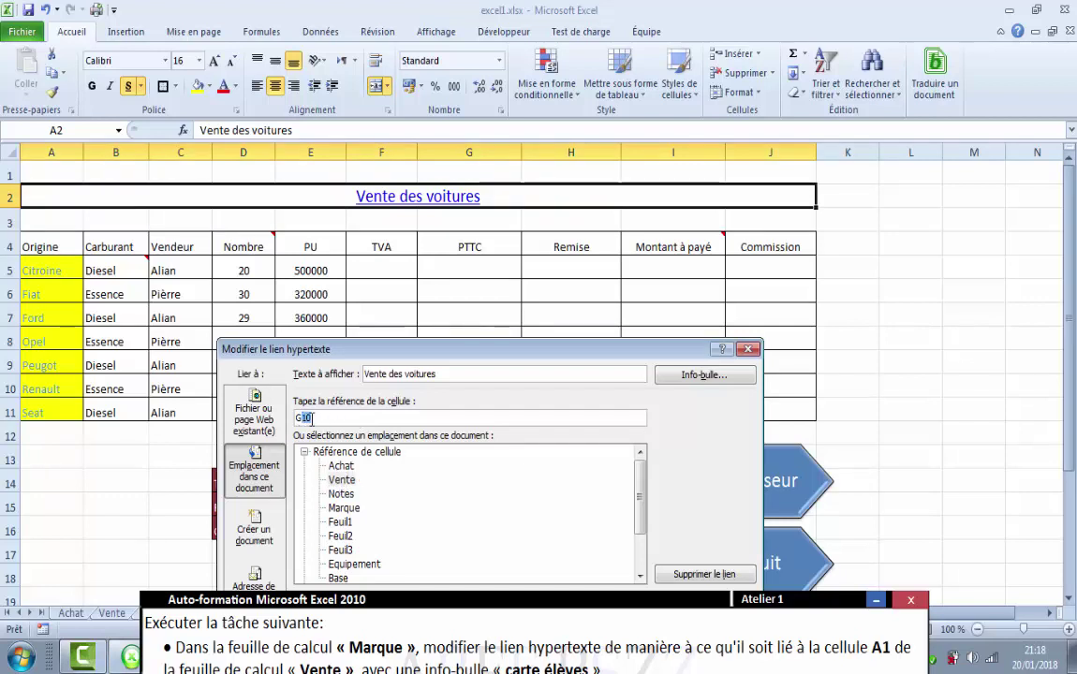
drag(320, 419, 294, 417)
text(A1)
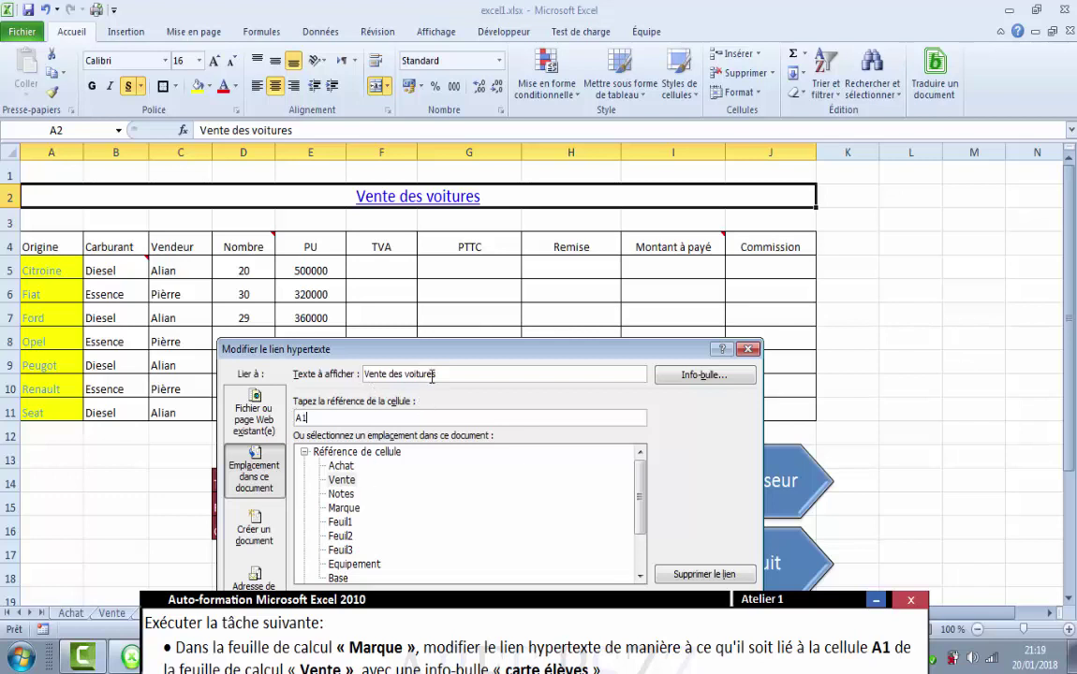
Step: Give the hyperlink the ScreenTip text "carte élèves" and apply the link changes
click(698, 378)
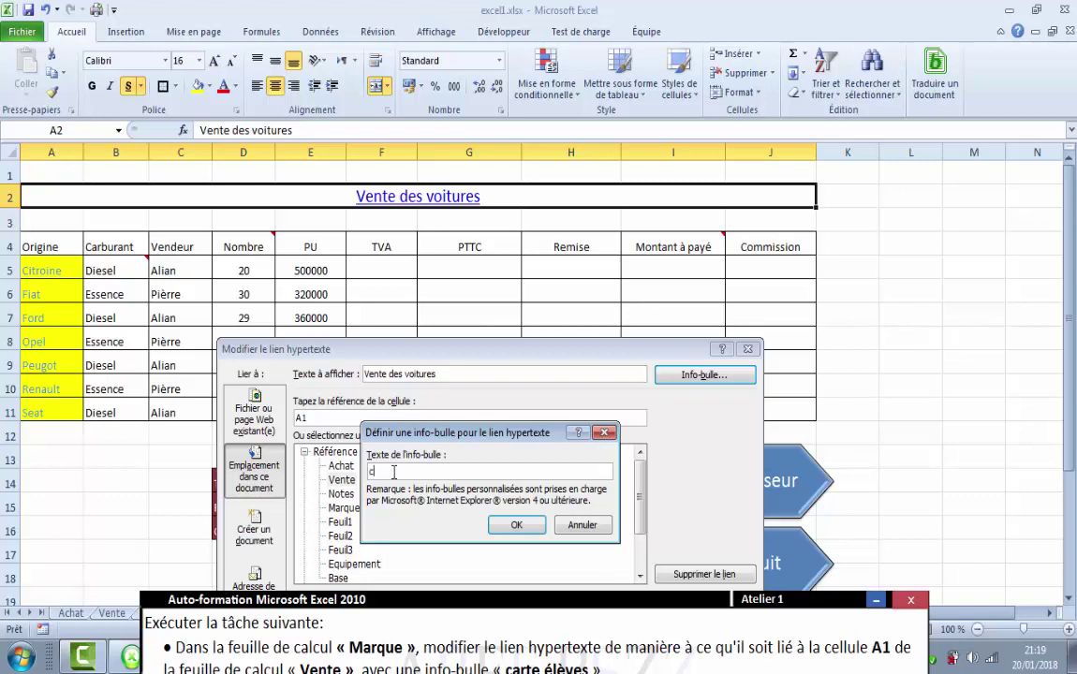
text(carte élèves)
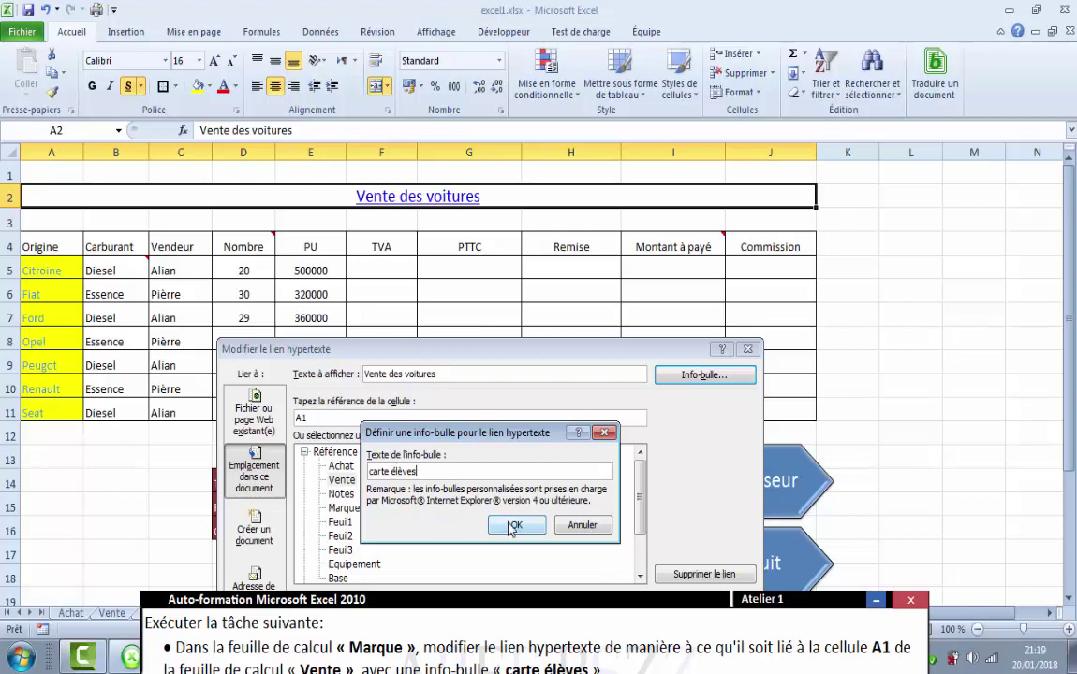
click(513, 526)
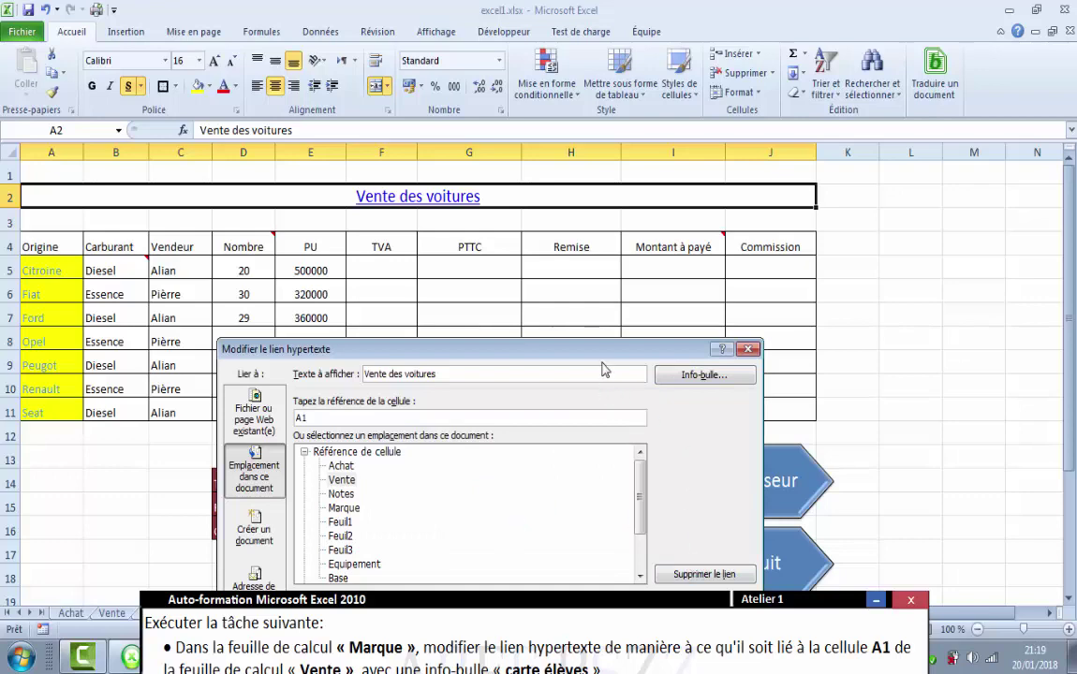
drag(602, 354, 741, 189)
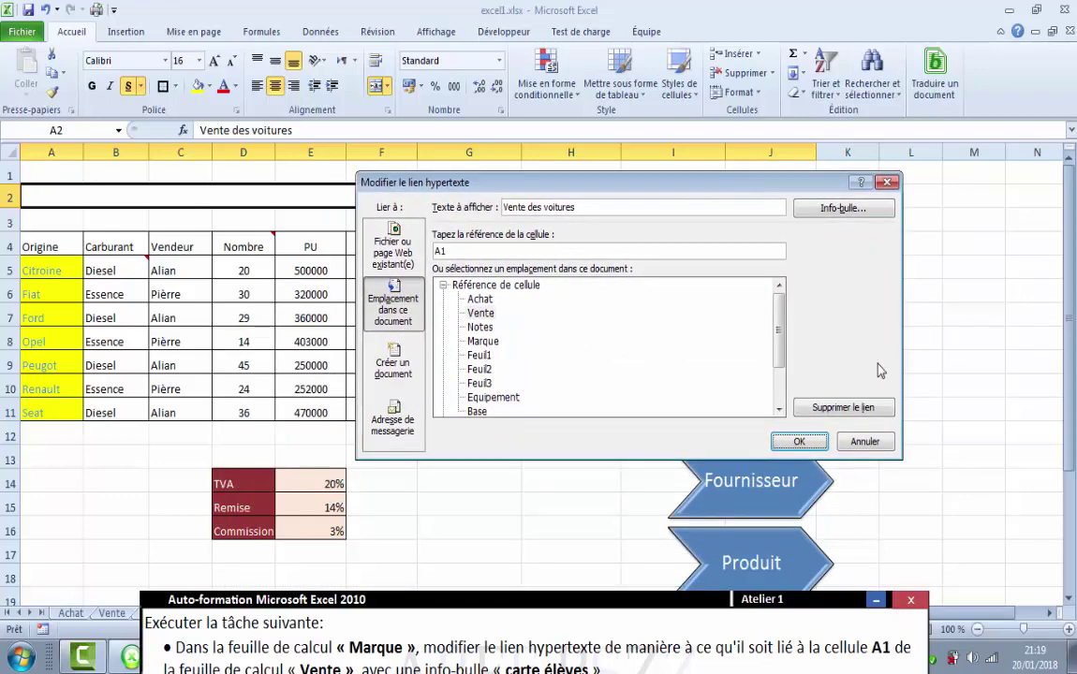
click(799, 444)
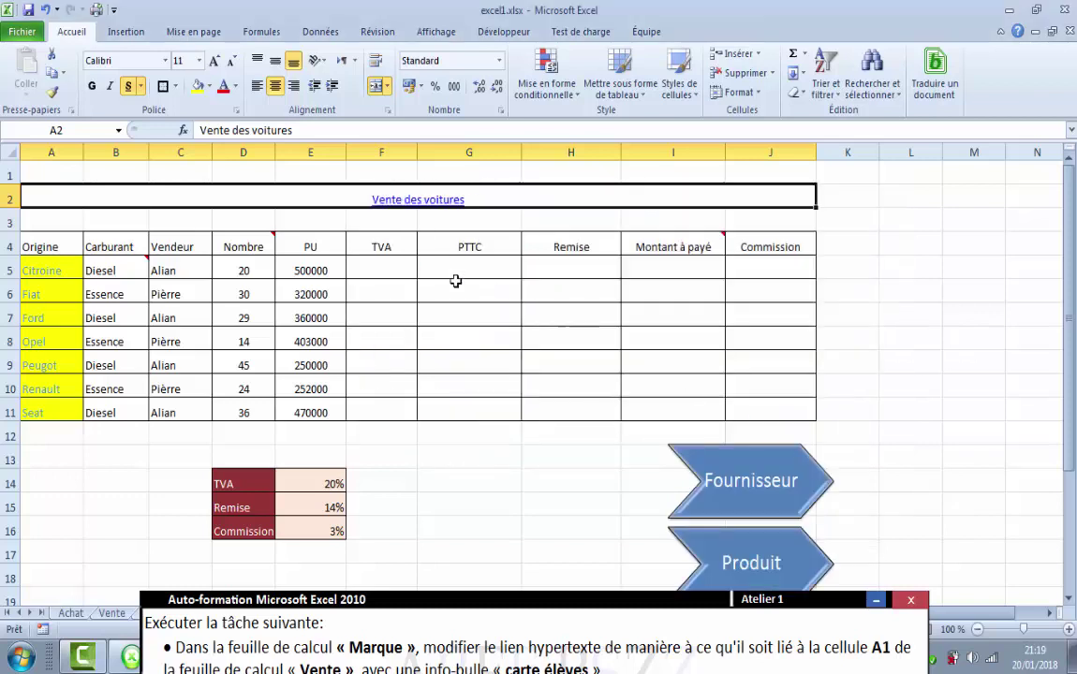
Step: Follow the "Vente des voitures" link to test its destination, and advance to question 15
mouse_move(417, 206)
click(417, 201)
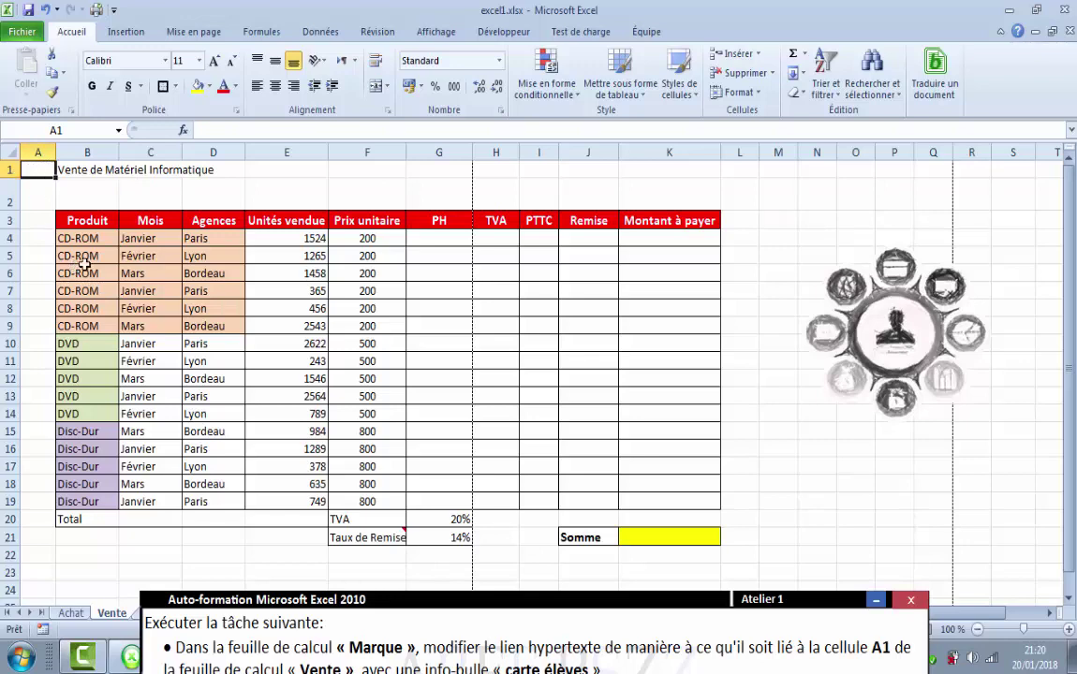
drag(466, 600, 453, 415)
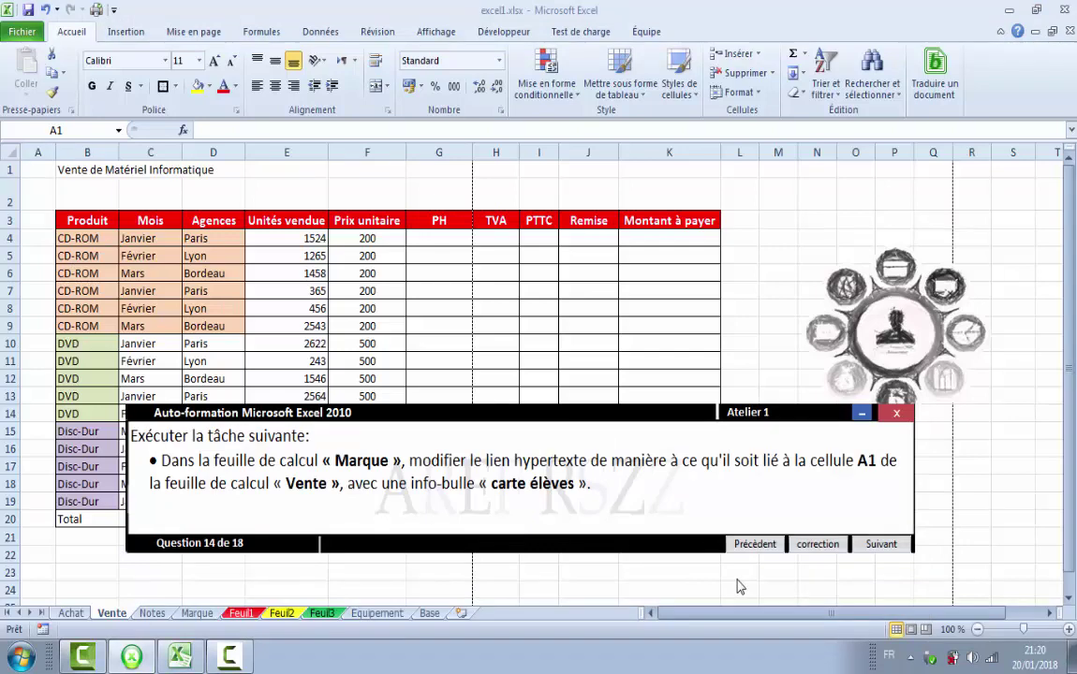
click(881, 549)
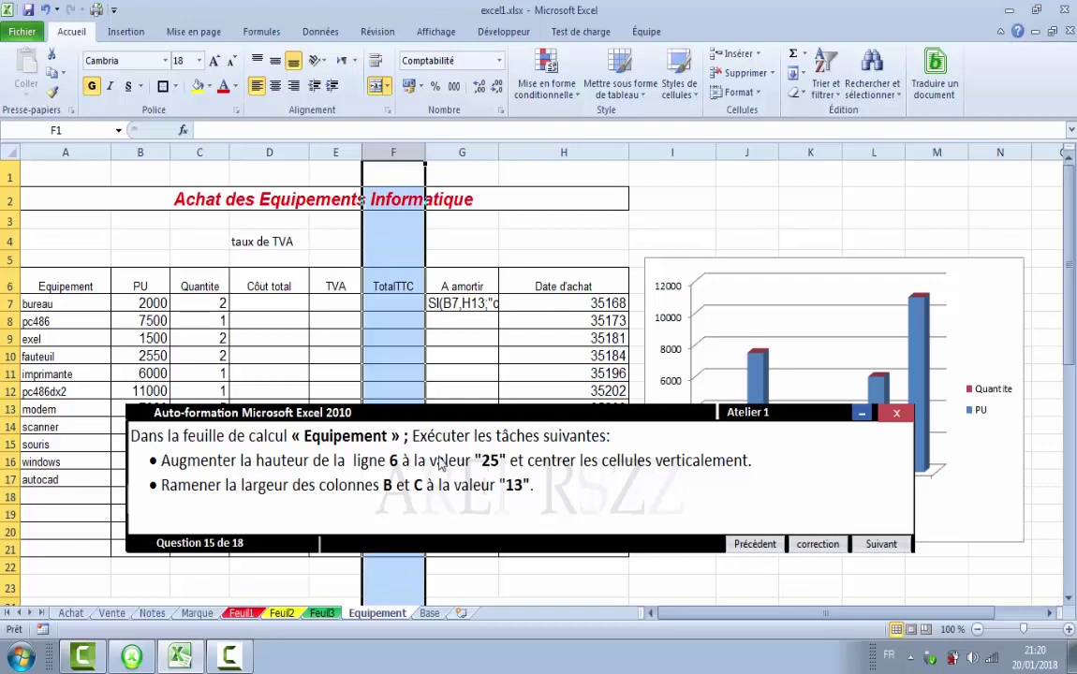
Step: On the Equipement sheet, set the height of heading row 6 to 25
click(11, 284)
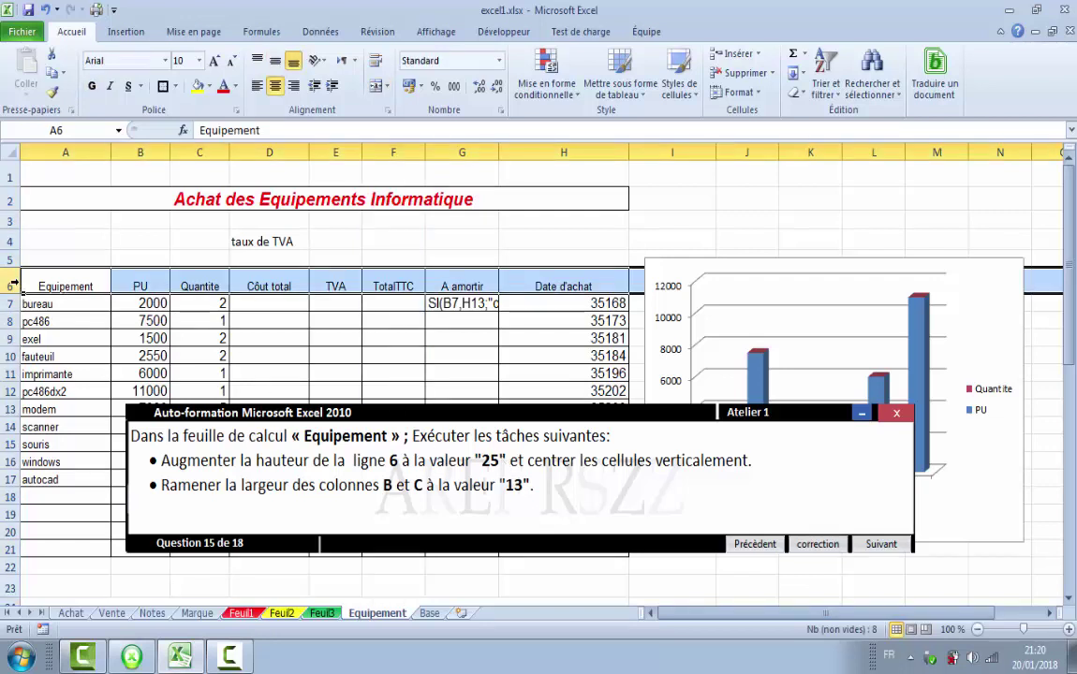
click(757, 93)
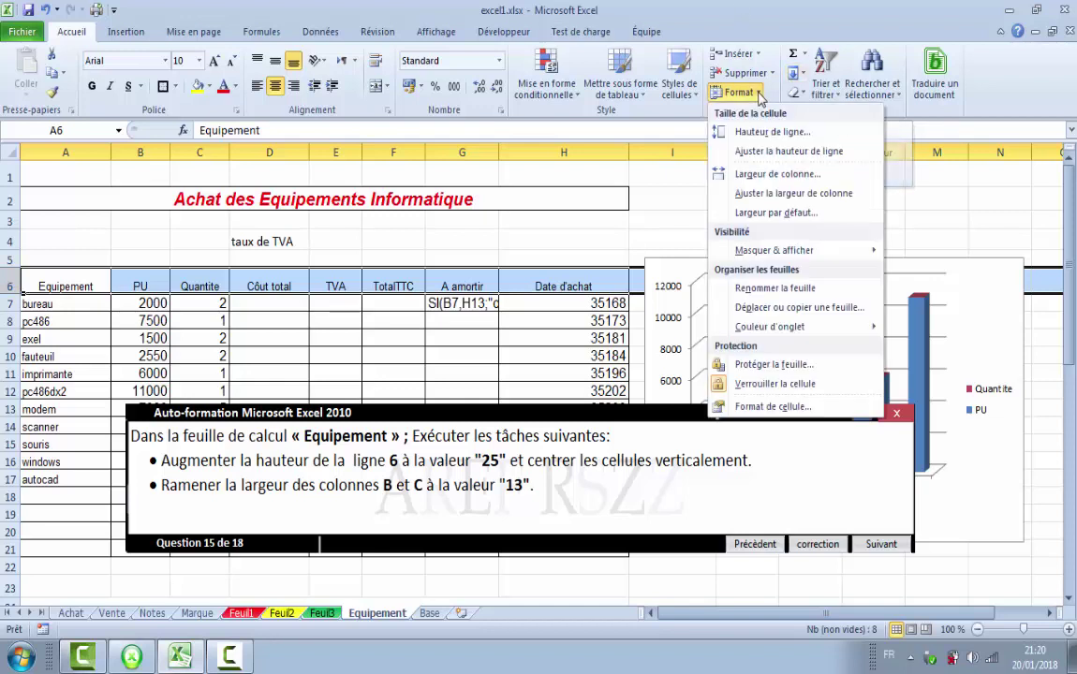
click(768, 132)
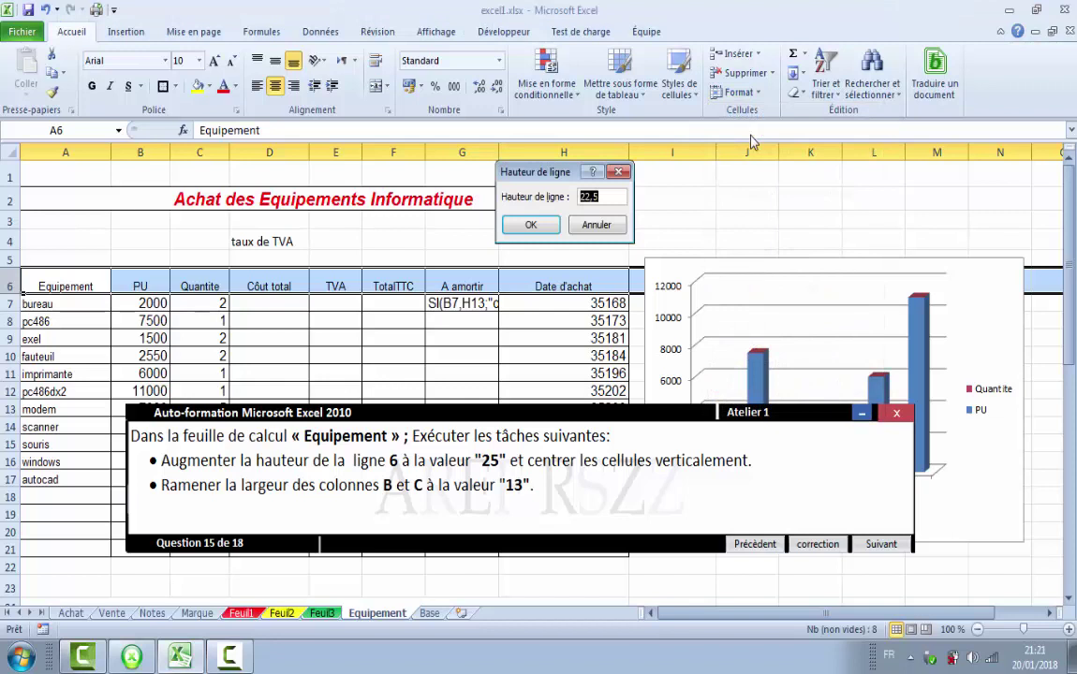
text(25)
click(553, 229)
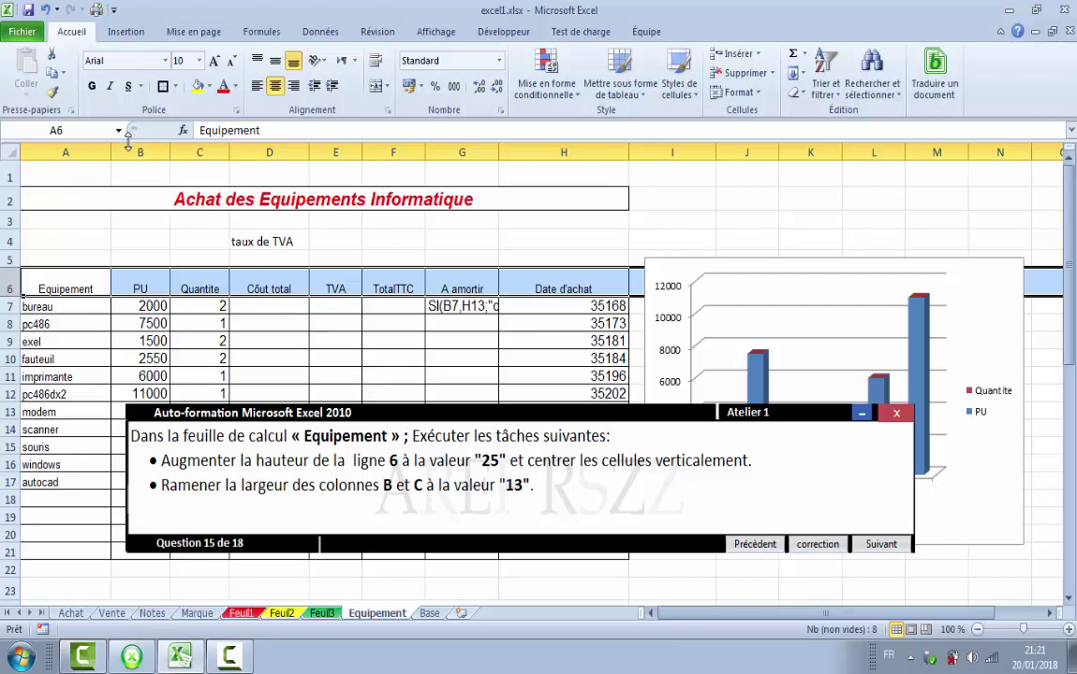
Step: Set the width of columns B and C to 13 on the Equipement sheet, and advance to question 16
drag(129, 150, 183, 161)
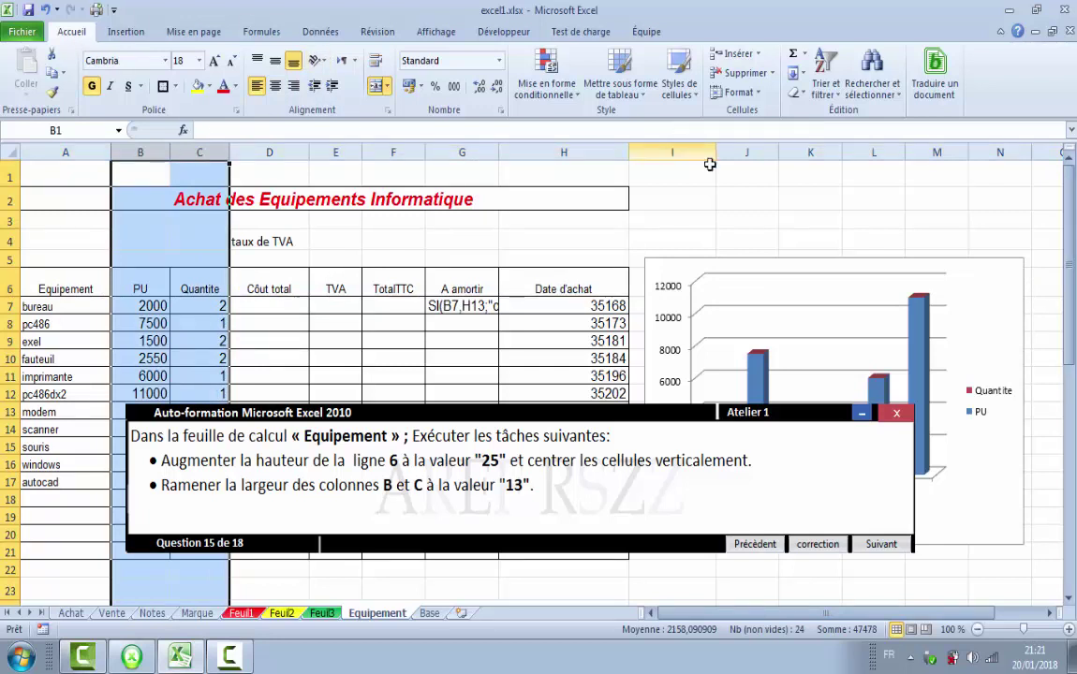
click(739, 93)
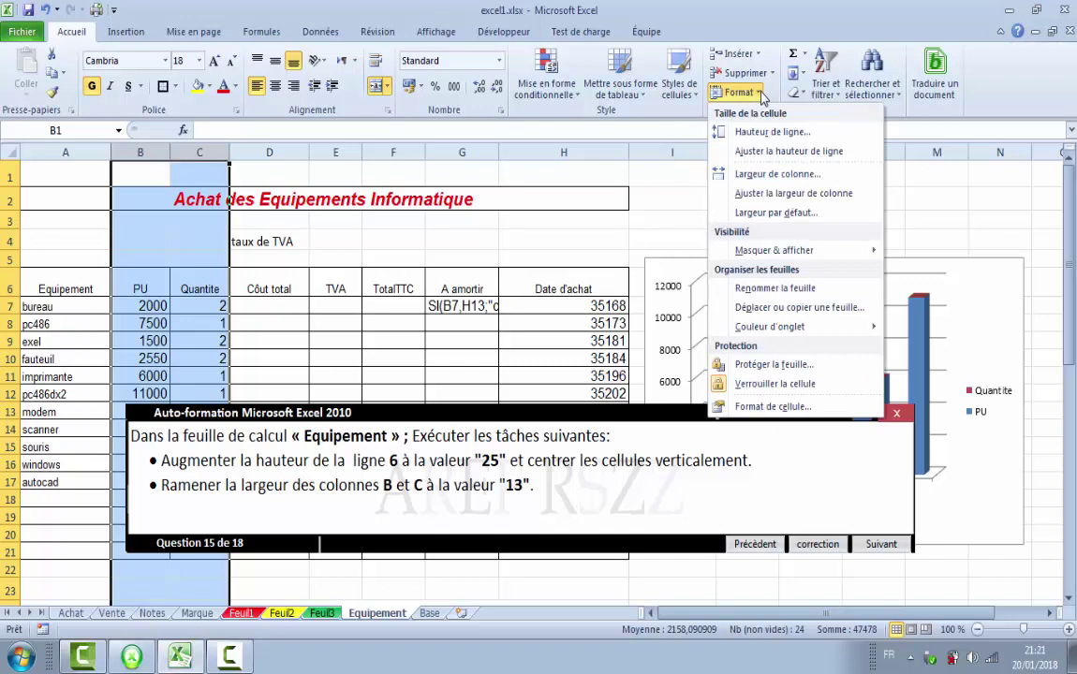
click(775, 174)
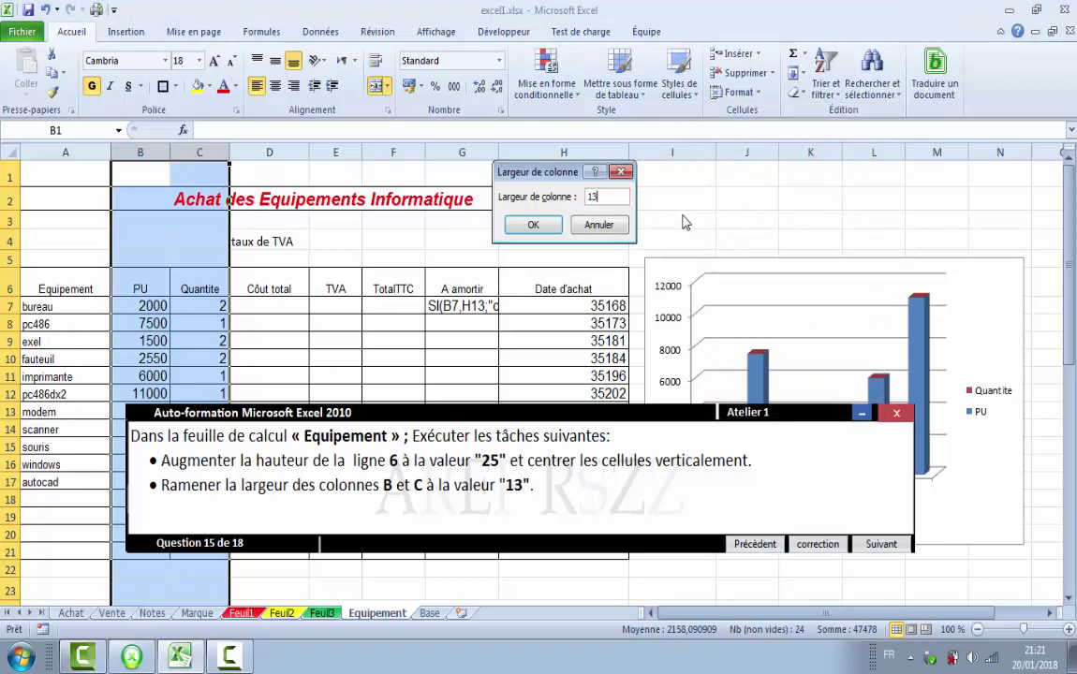
click(531, 227)
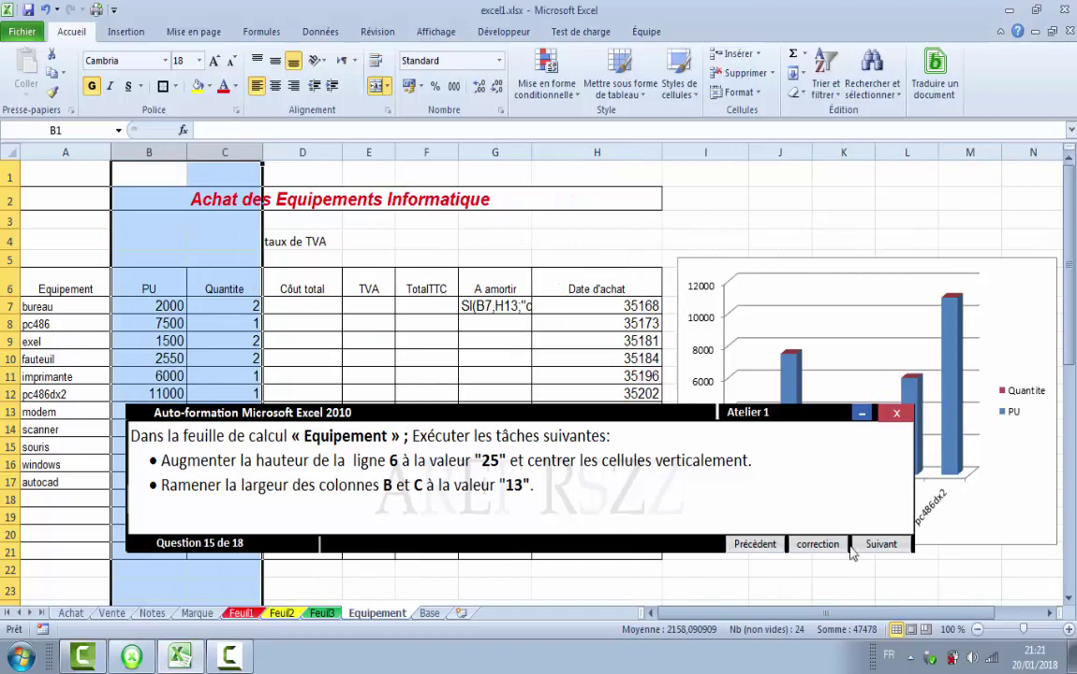
click(880, 545)
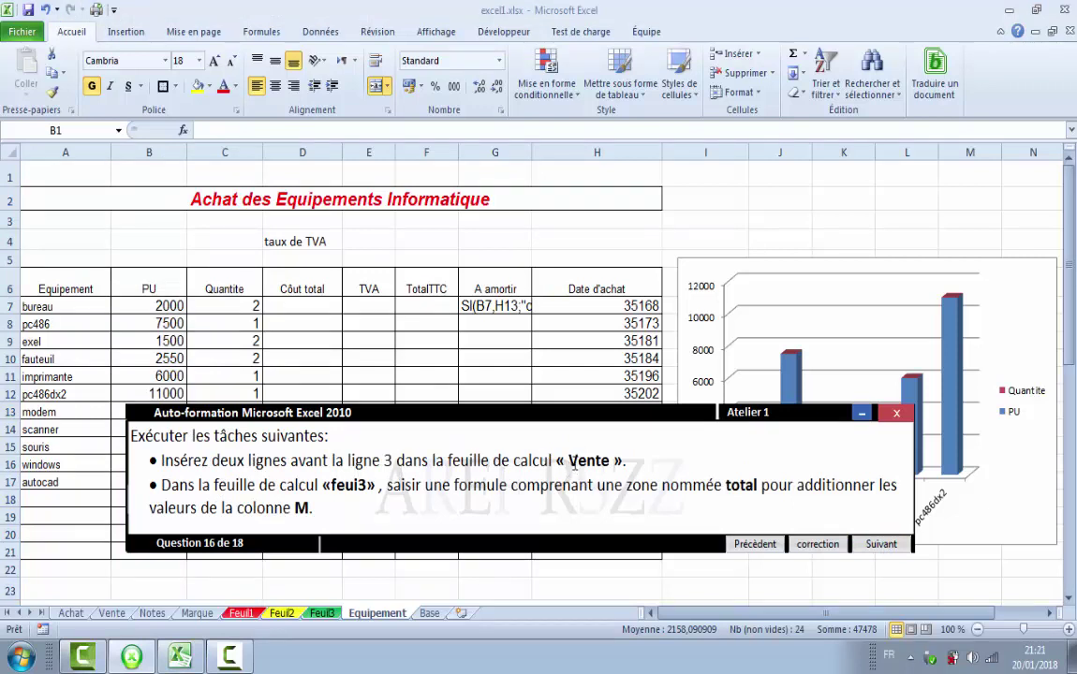
Step: On the Vente sheet, insert two rows before row 3, above the table headings
click(113, 618)
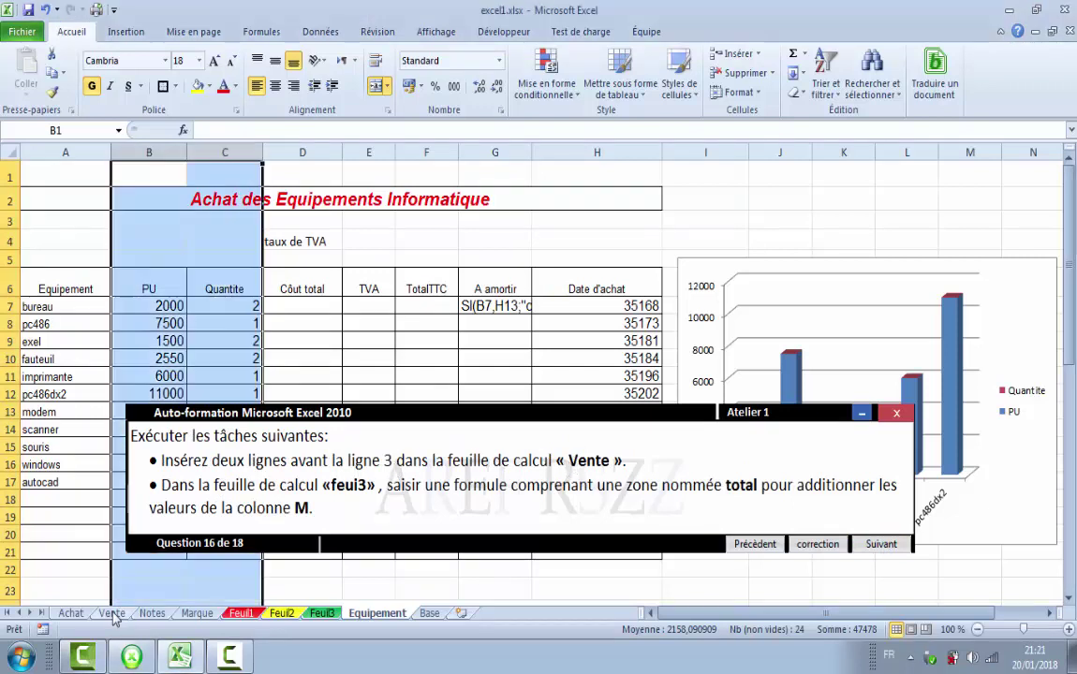
click(113, 616)
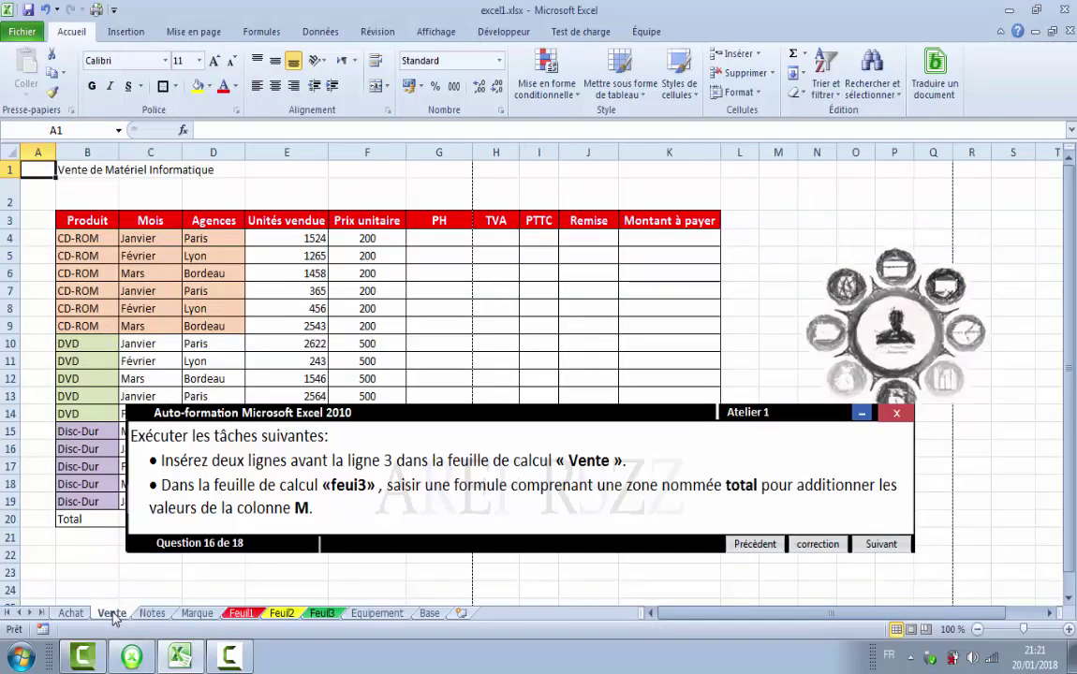
click(54, 556)
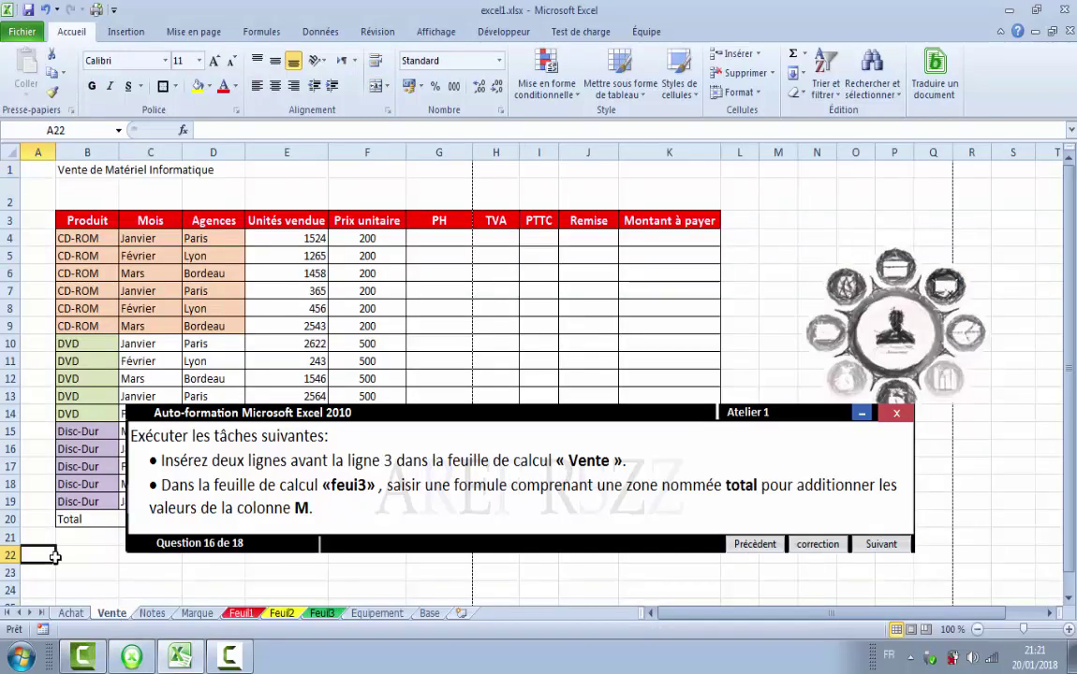
click(33, 222)
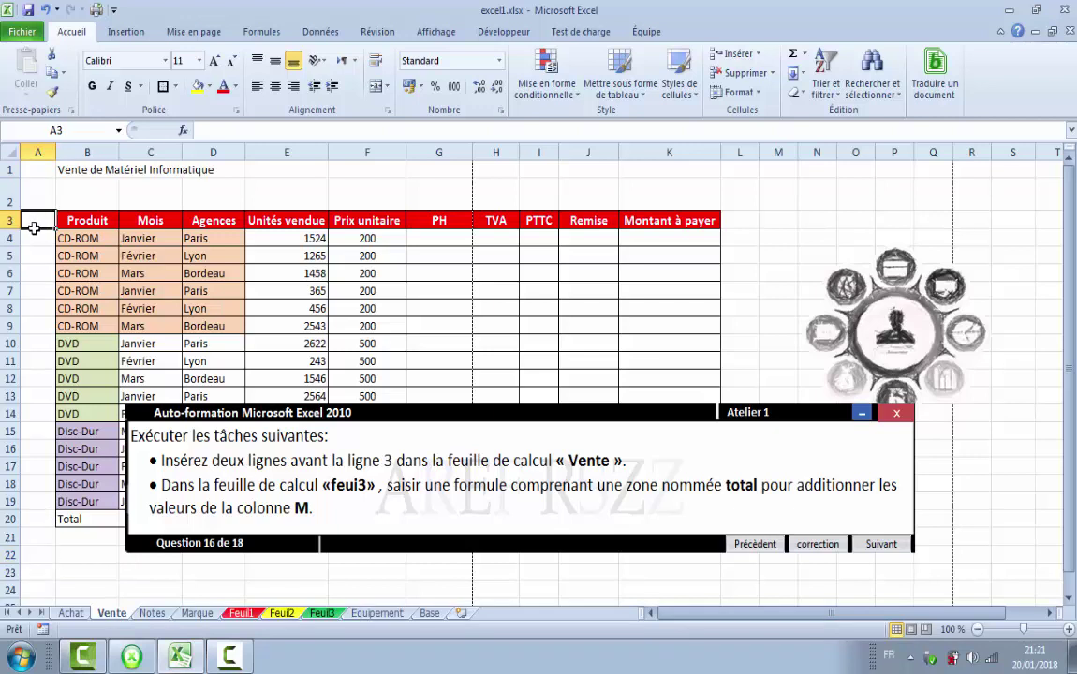
drag(34, 227, 33, 233)
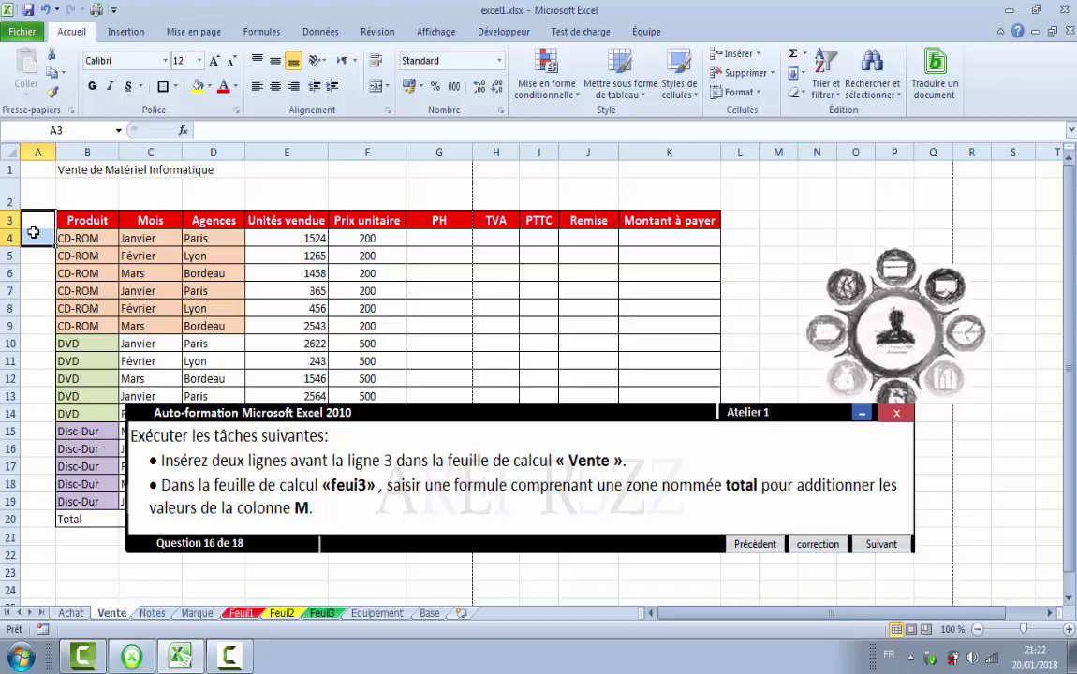
click(759, 56)
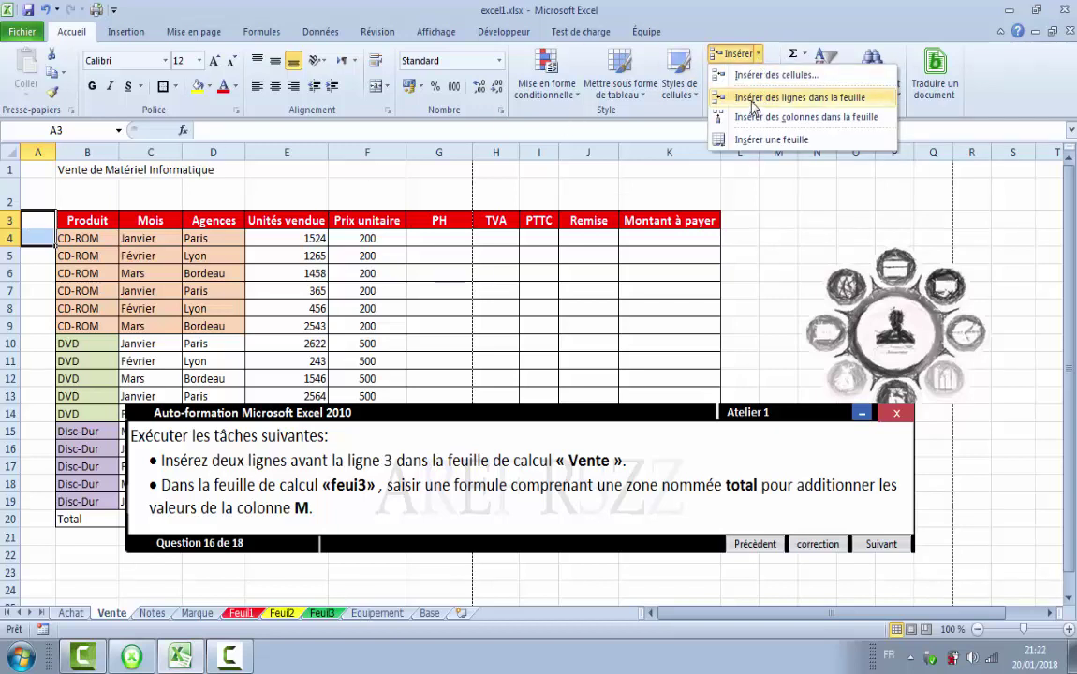
click(754, 98)
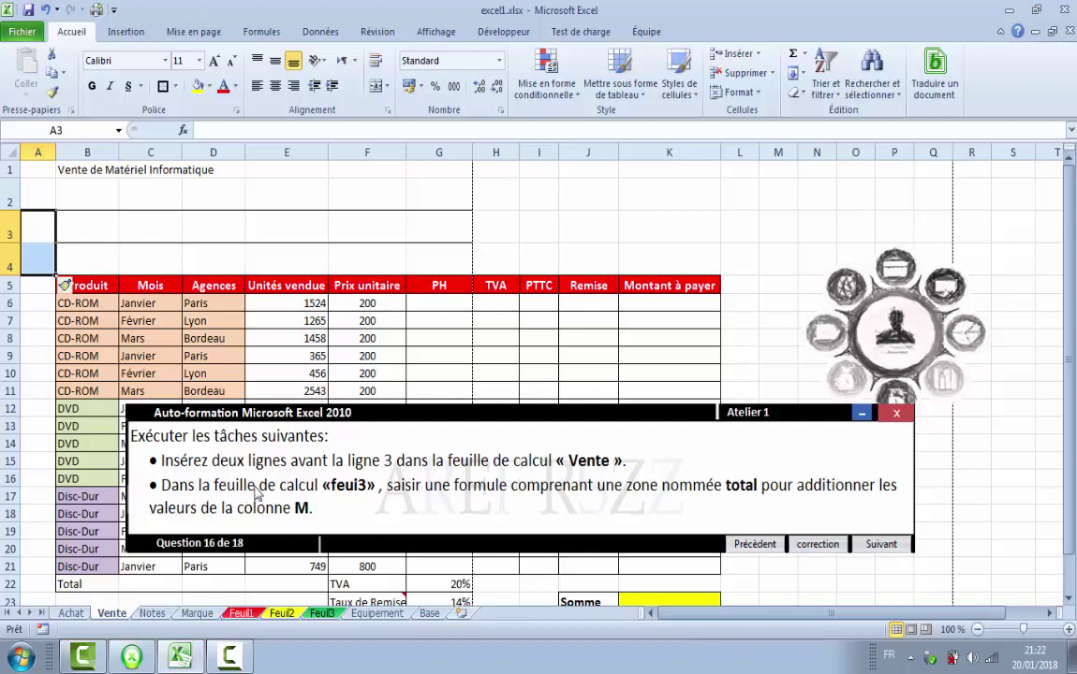
Step: On the Feuil3 sheet, enter the formula =SOMME(total) in cell M22 to add up column M using the named range
click(322, 616)
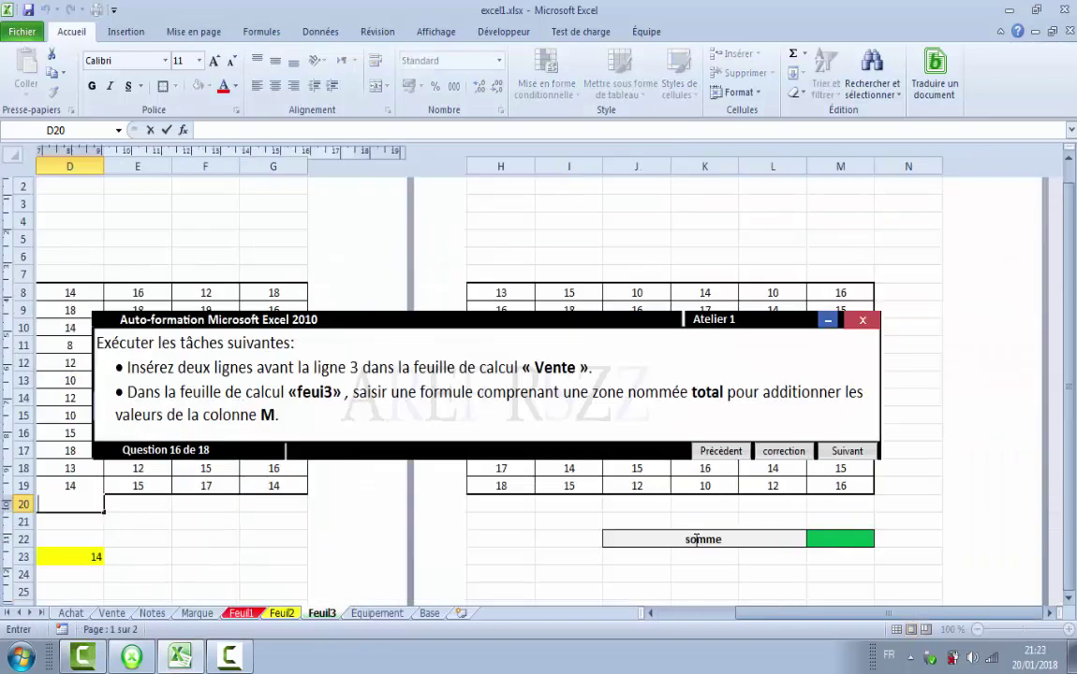
click(820, 543)
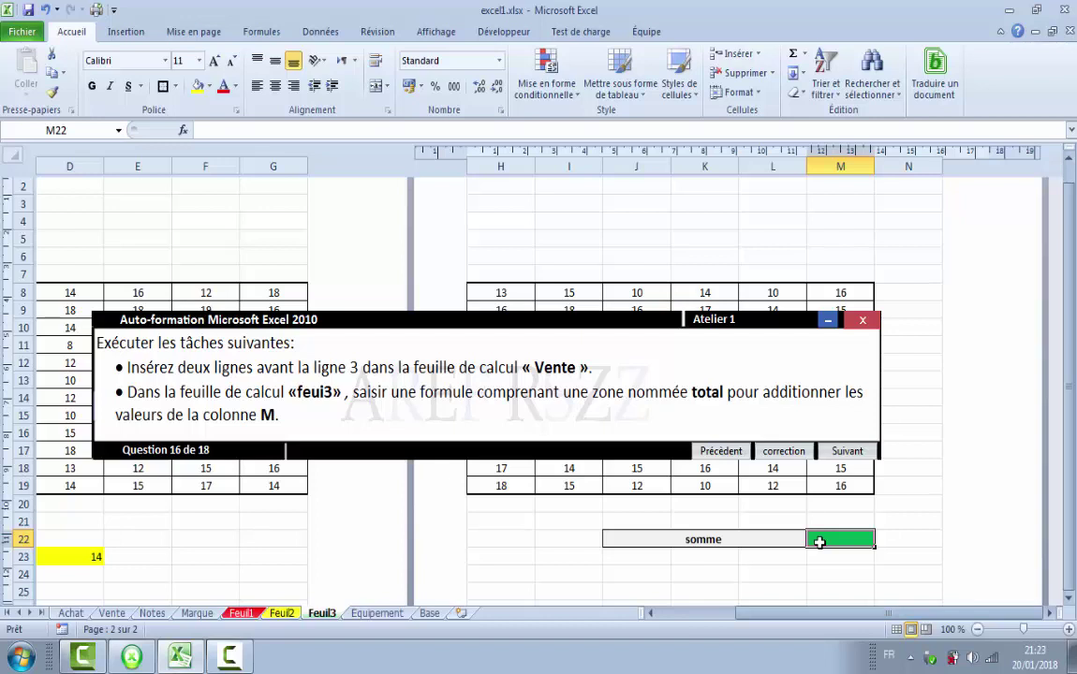
text(=)
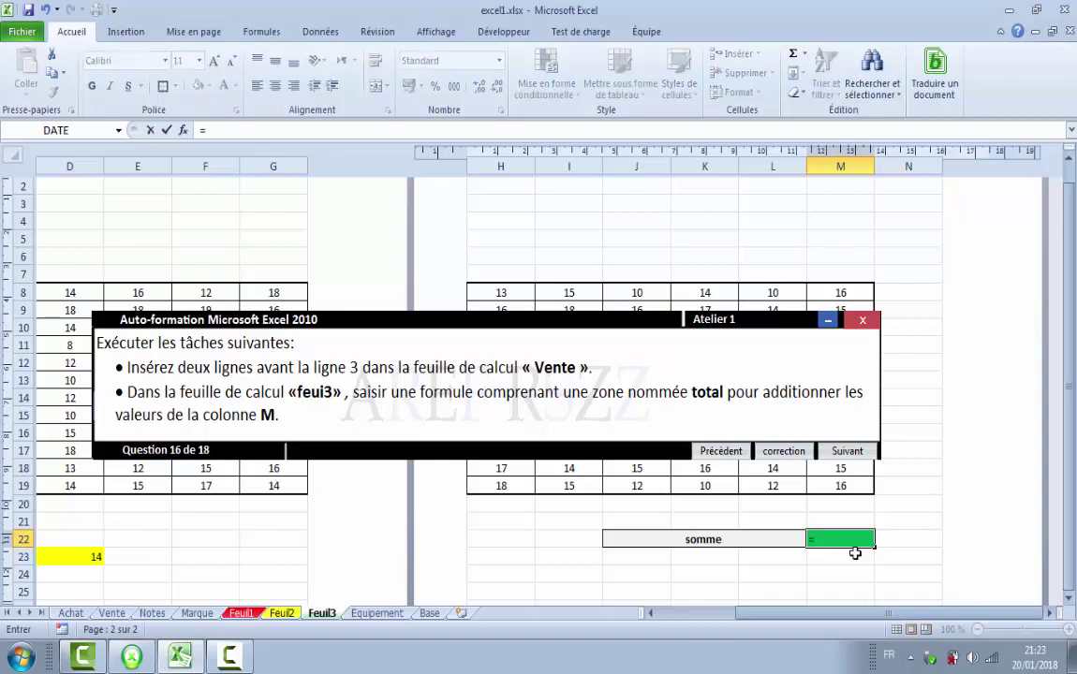
text(s)
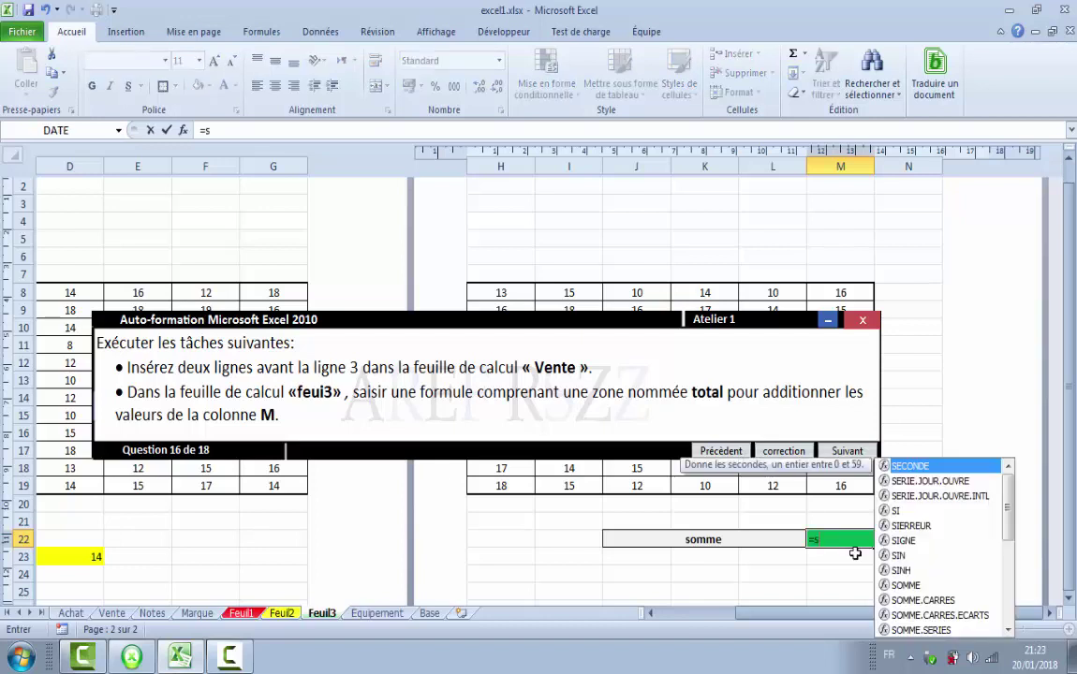
click(905, 585)
double_click(904, 585)
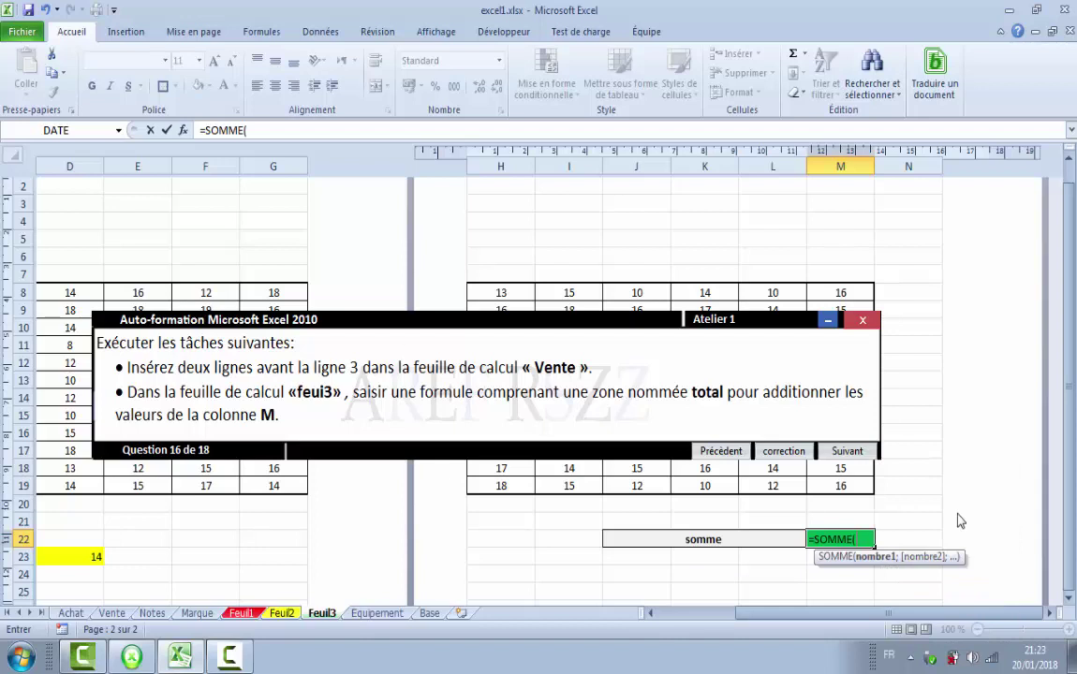
text(T)
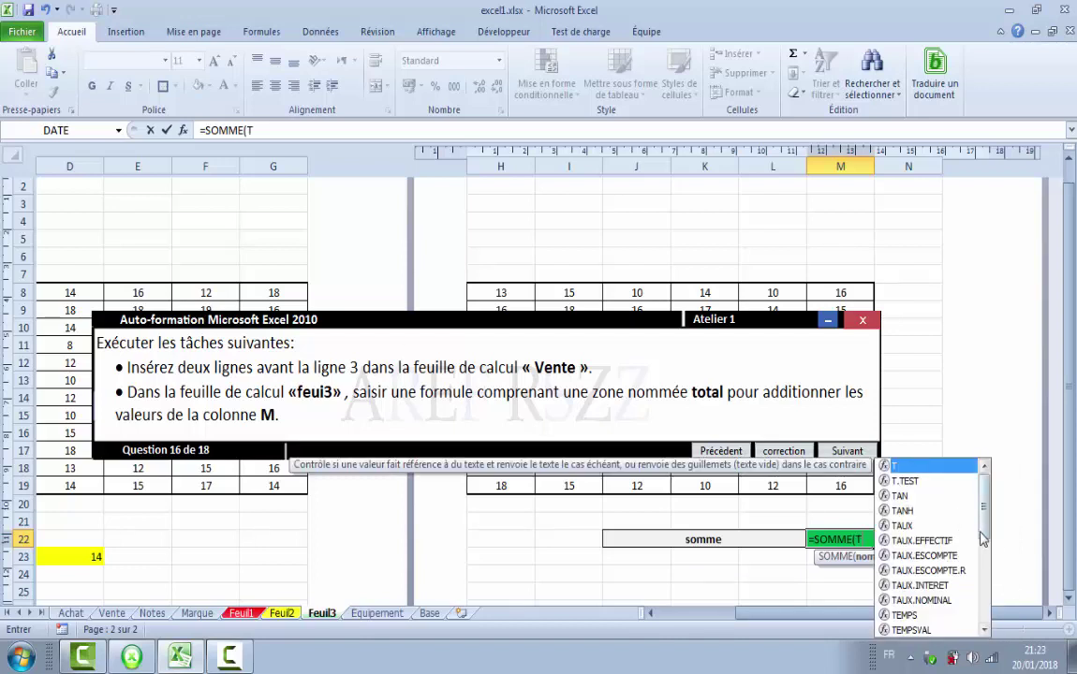
drag(985, 511, 985, 555)
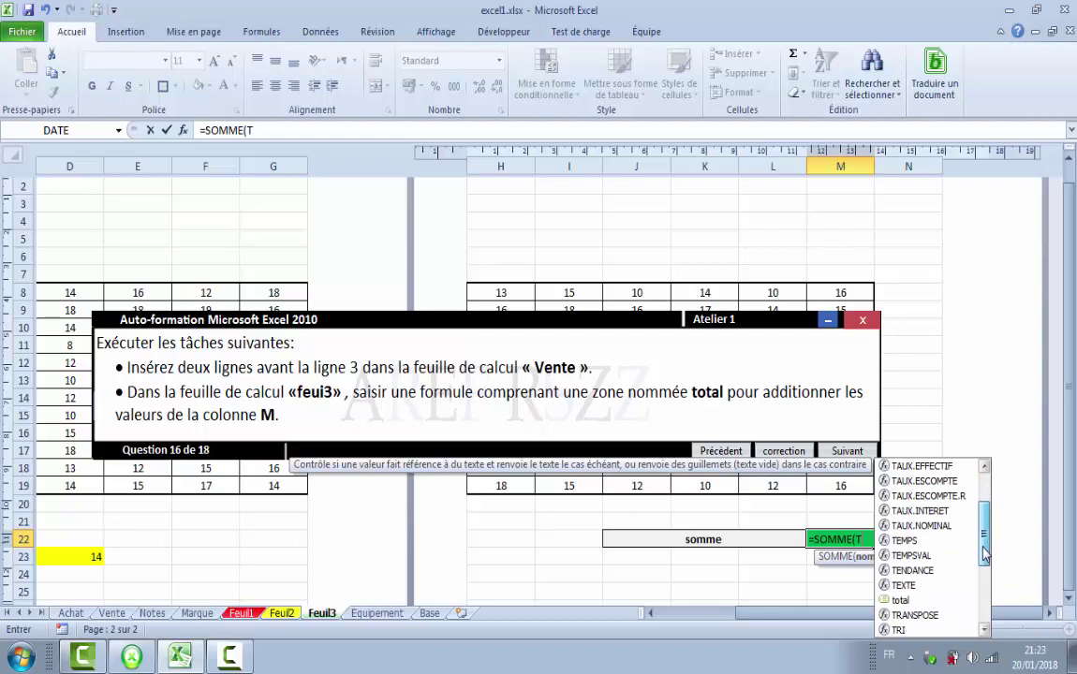
double_click(900, 601)
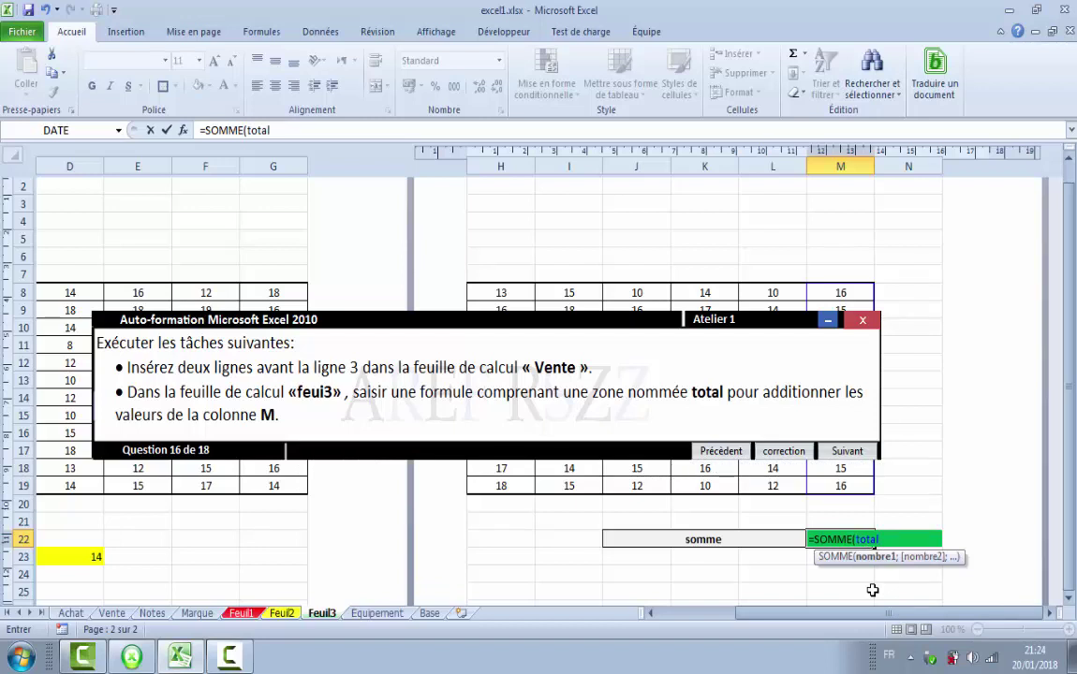
key(Return)
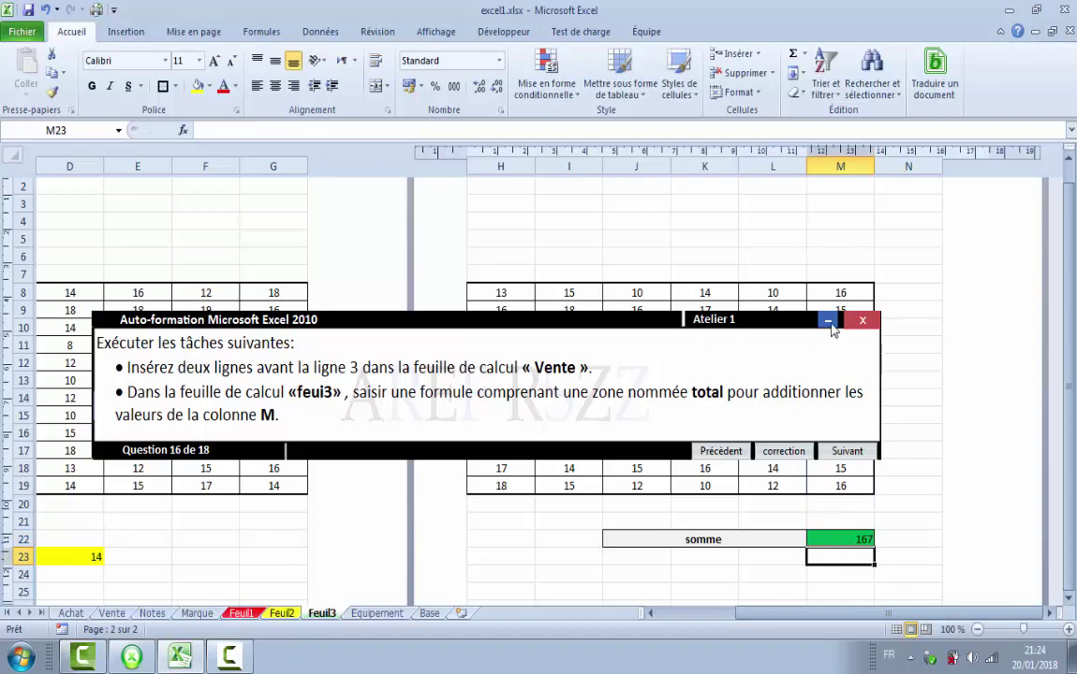
Step: Reposition the exercise window over the sheet and advance to question 17
drag(641, 318, 683, 607)
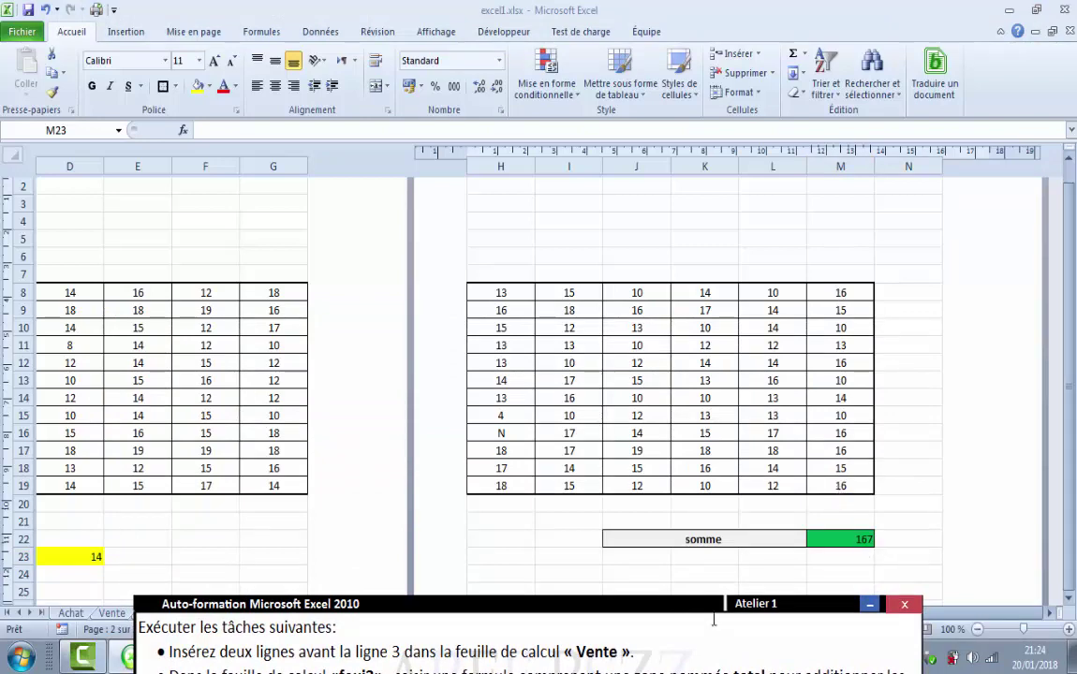
drag(689, 609, 683, 248)
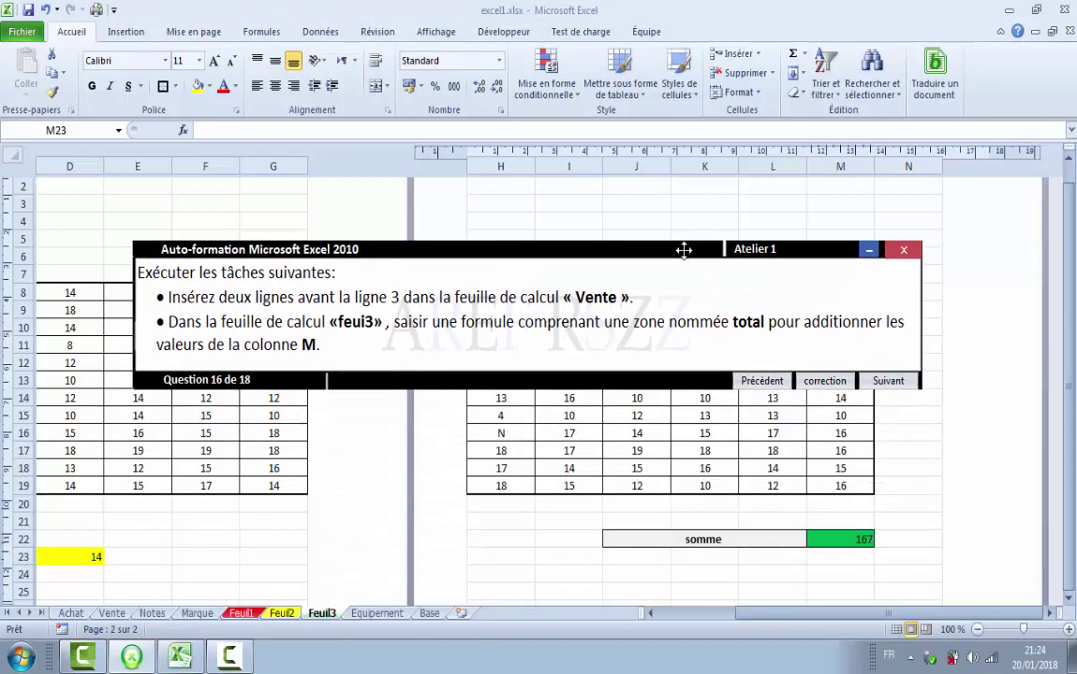
click(888, 386)
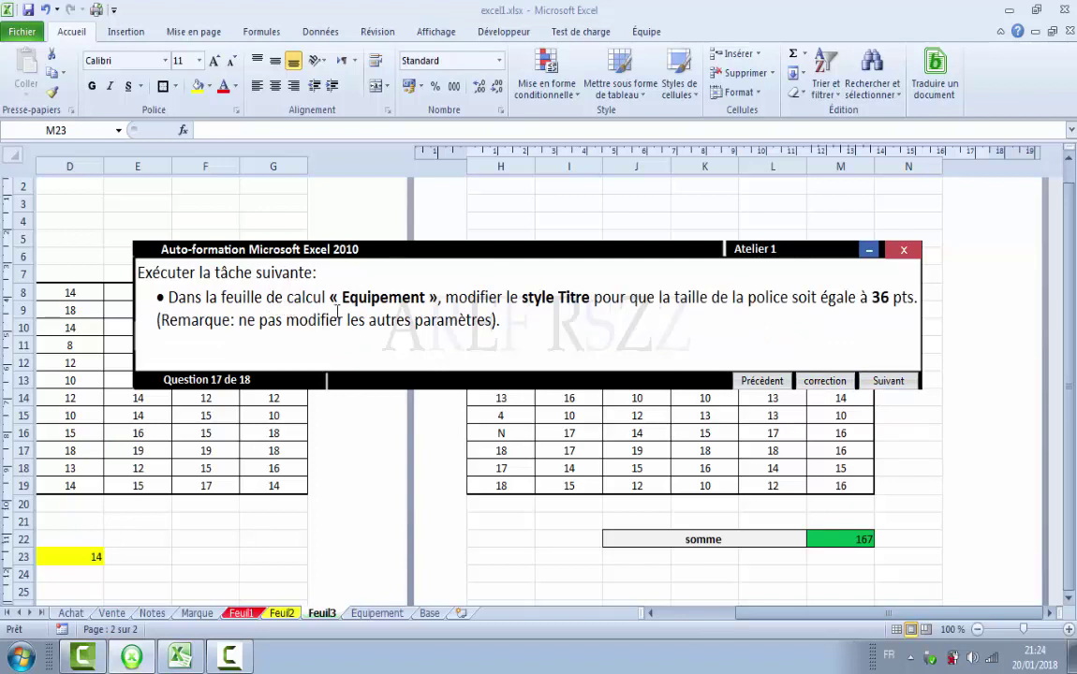
Step: On the Equipement sheet, modify the Titre cell style to a font size of 36, and advance to question 18
click(376, 614)
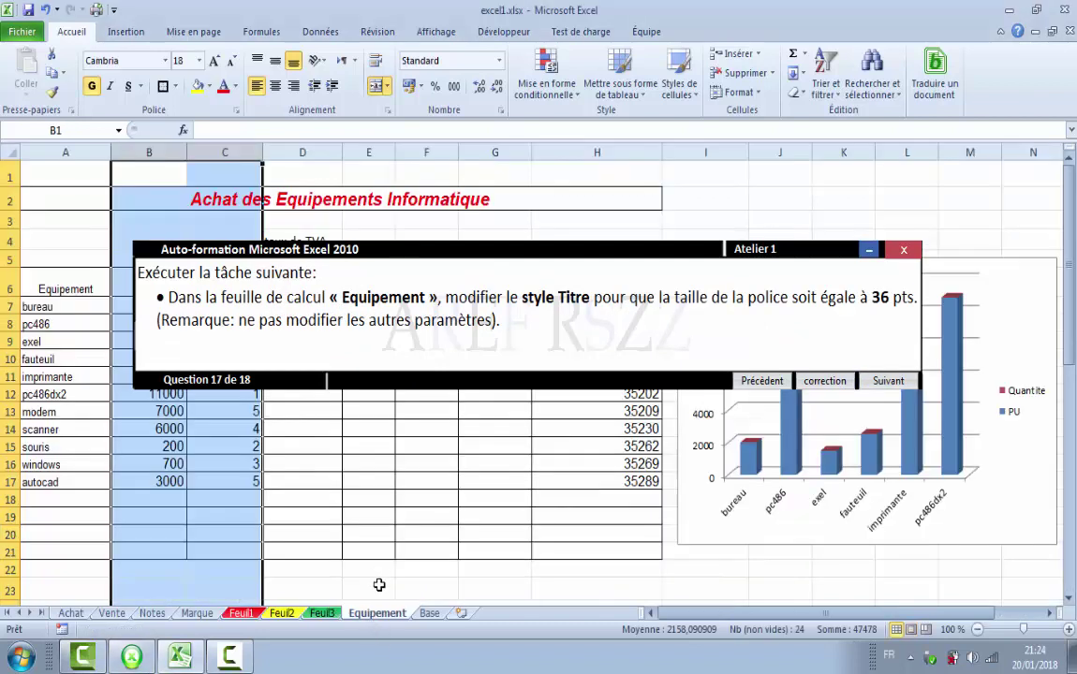
click(379, 585)
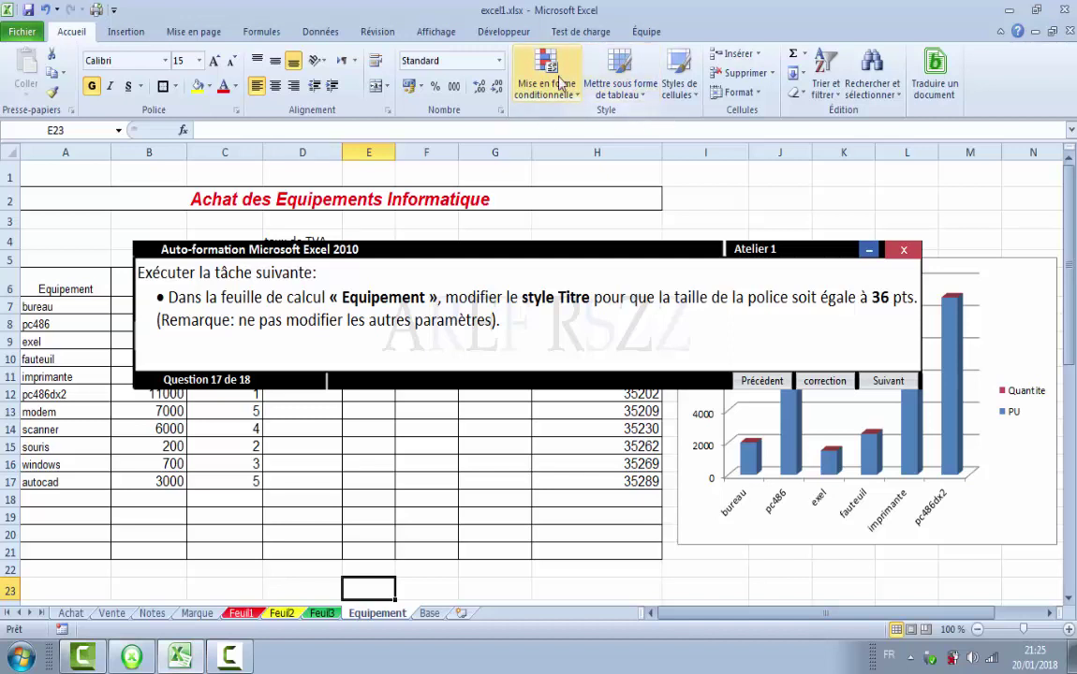
click(698, 95)
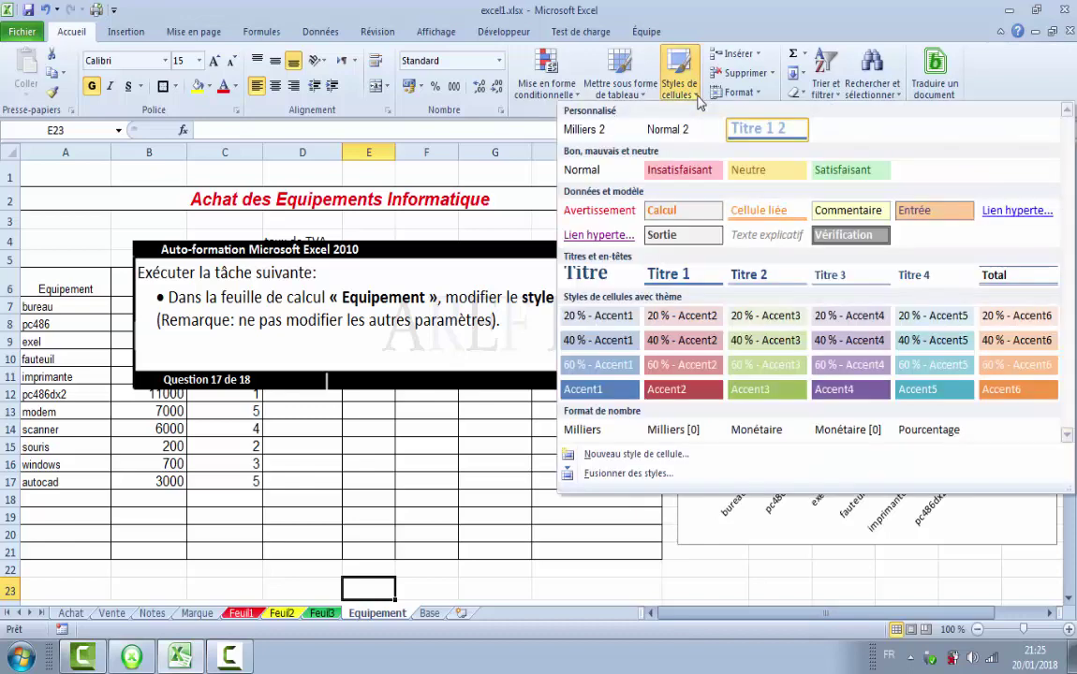
right_click(595, 278)
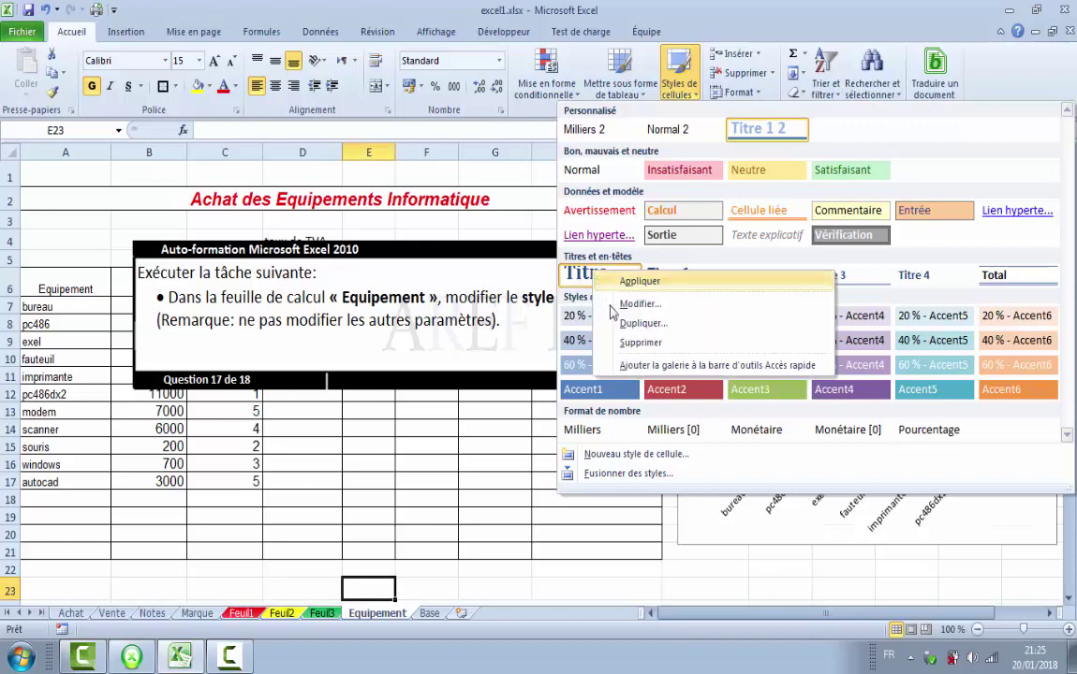
click(640, 304)
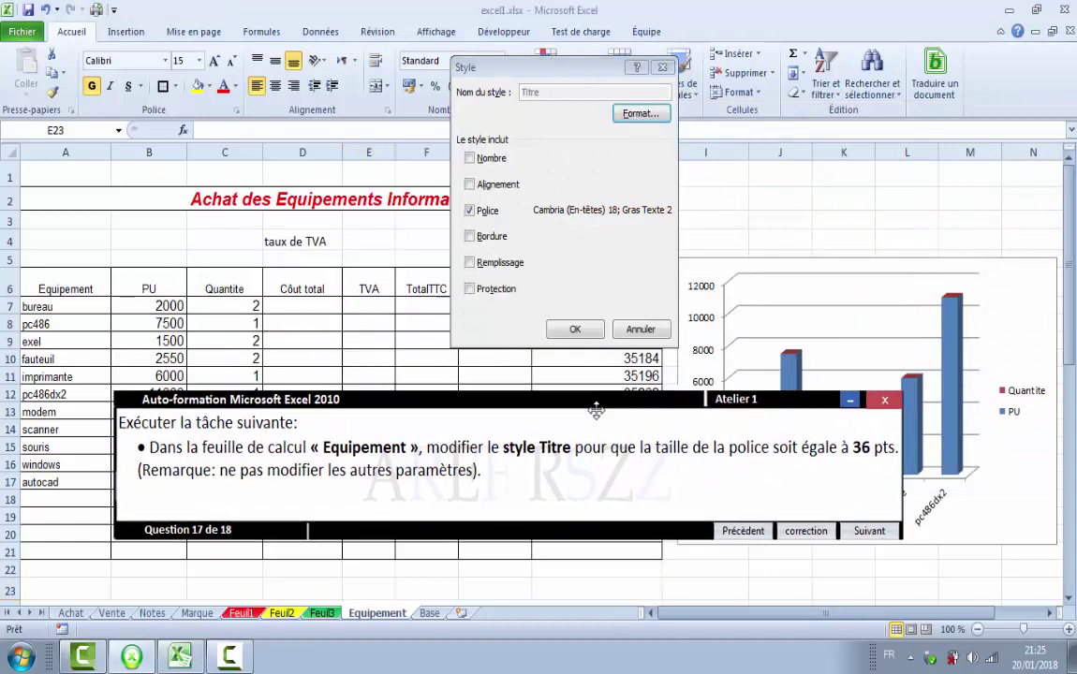
click(633, 114)
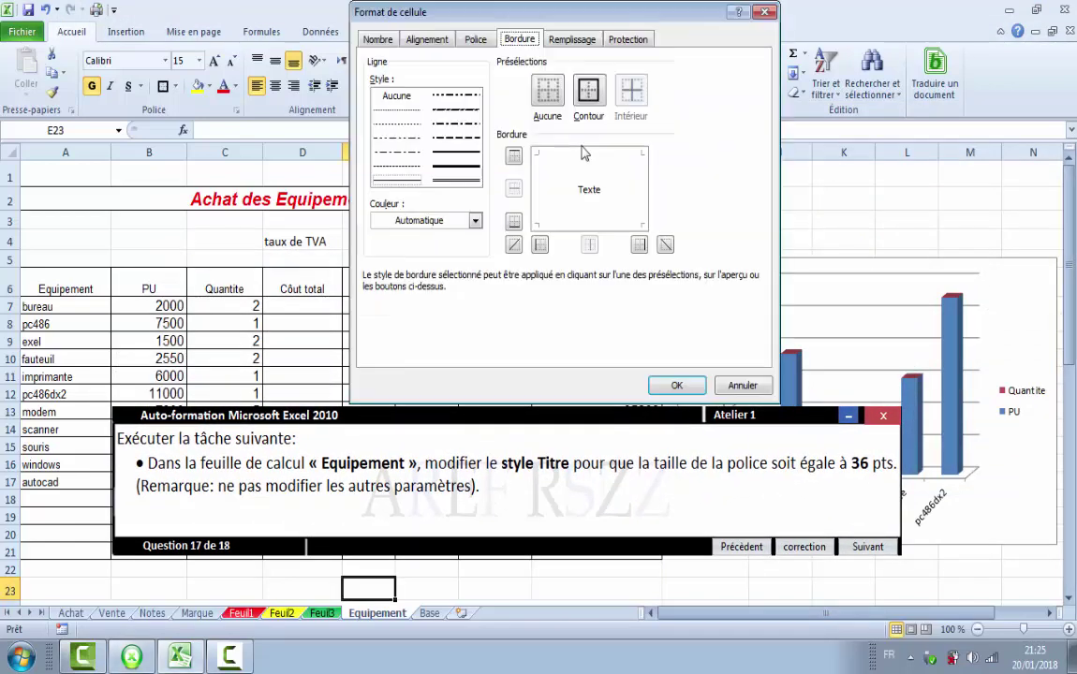
click(476, 42)
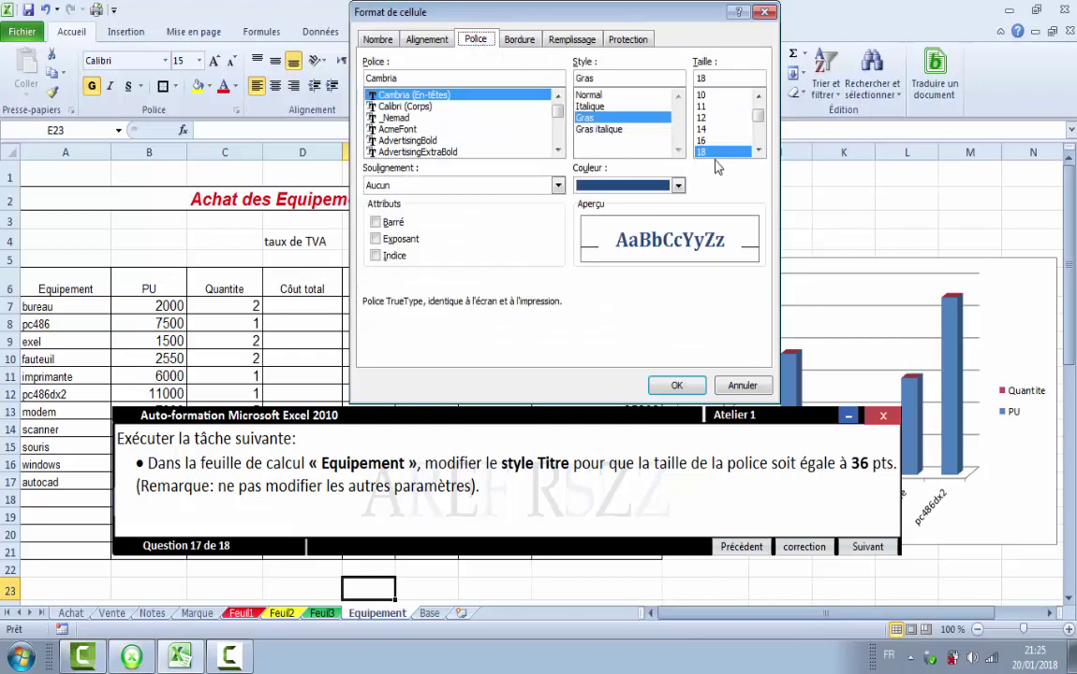
click(760, 152)
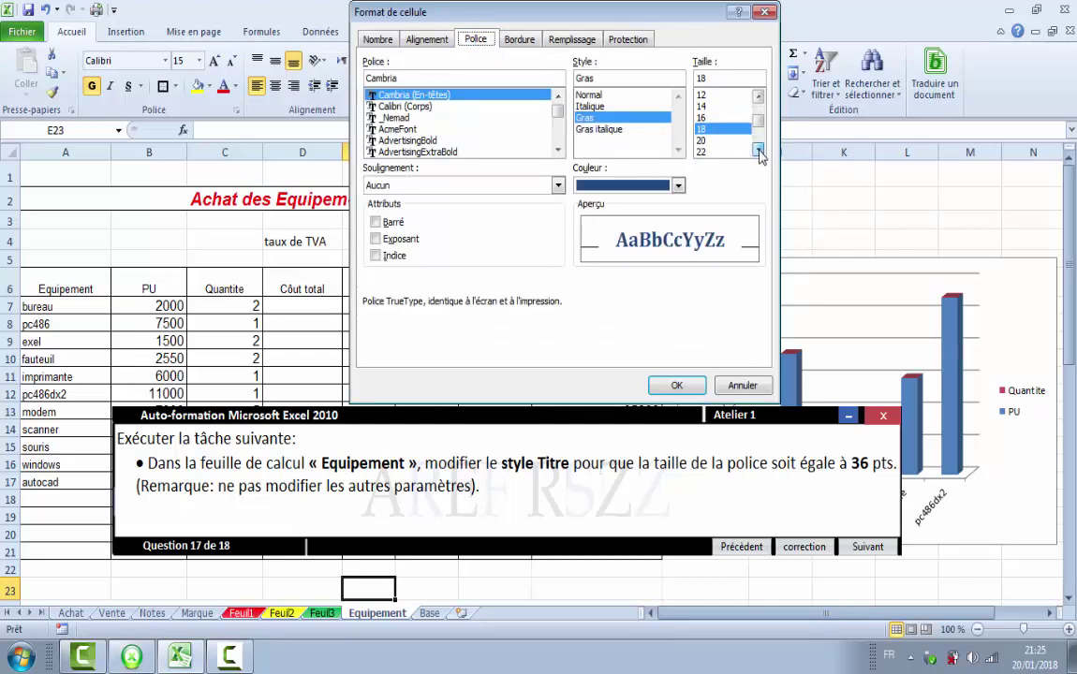
click(760, 152)
click(759, 152)
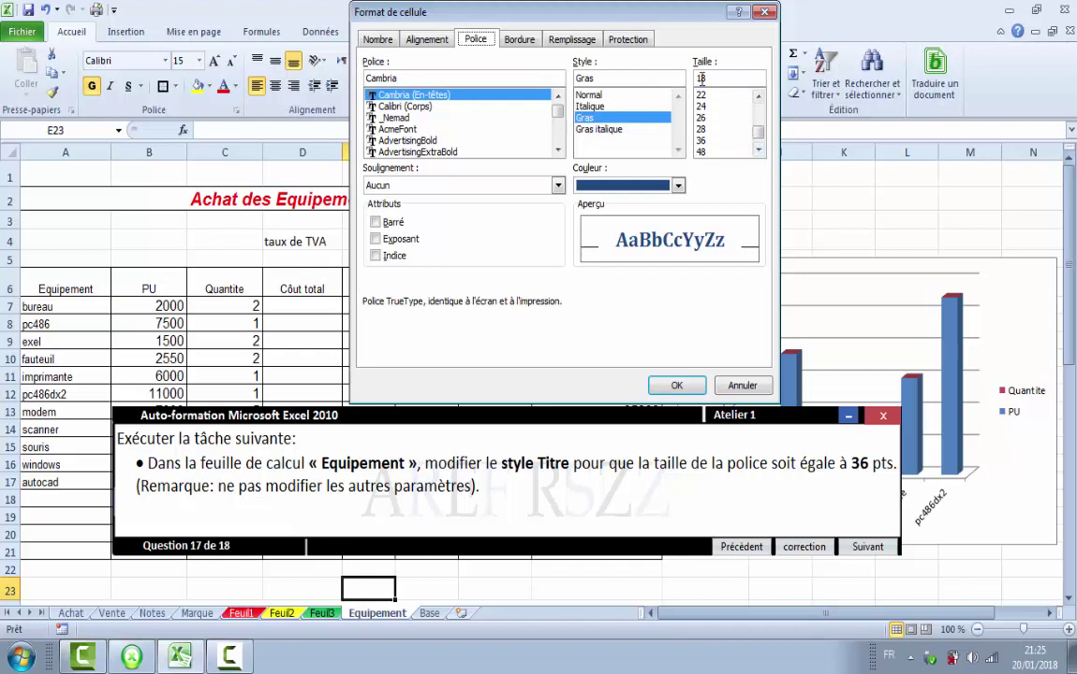
click(701, 140)
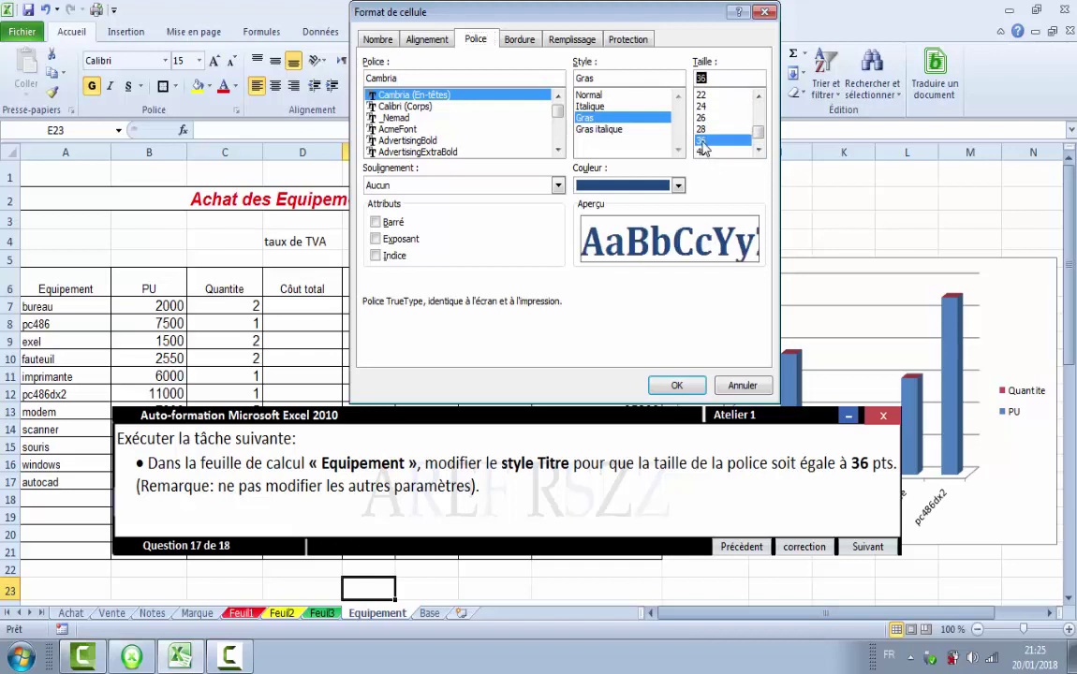
click(676, 388)
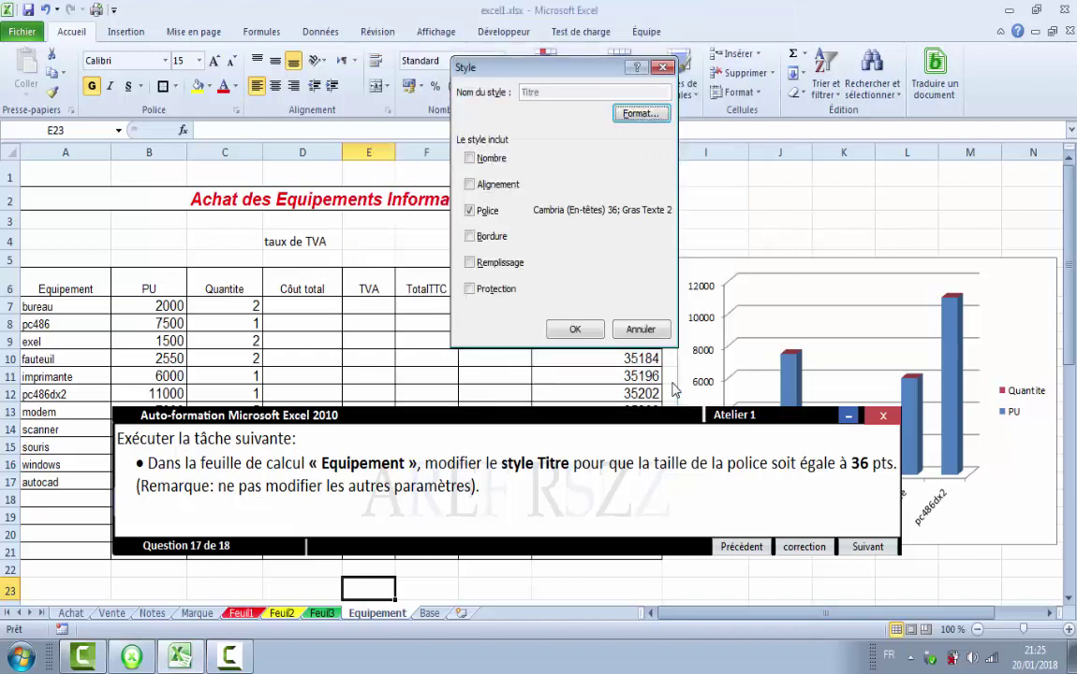
click(578, 330)
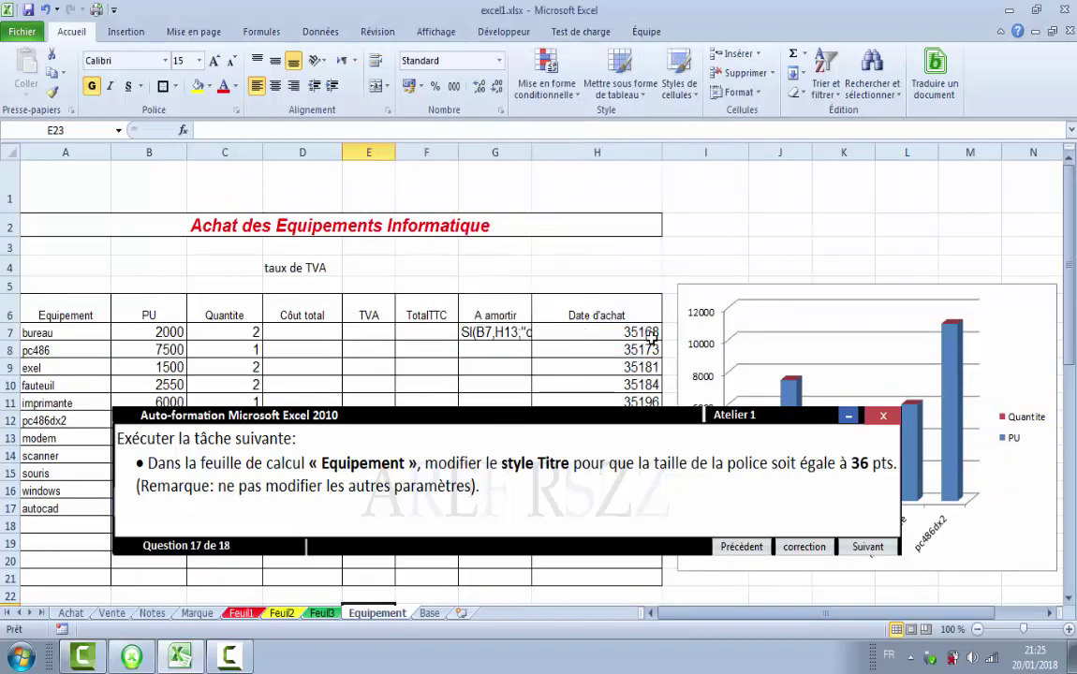
drag(591, 424, 575, 291)
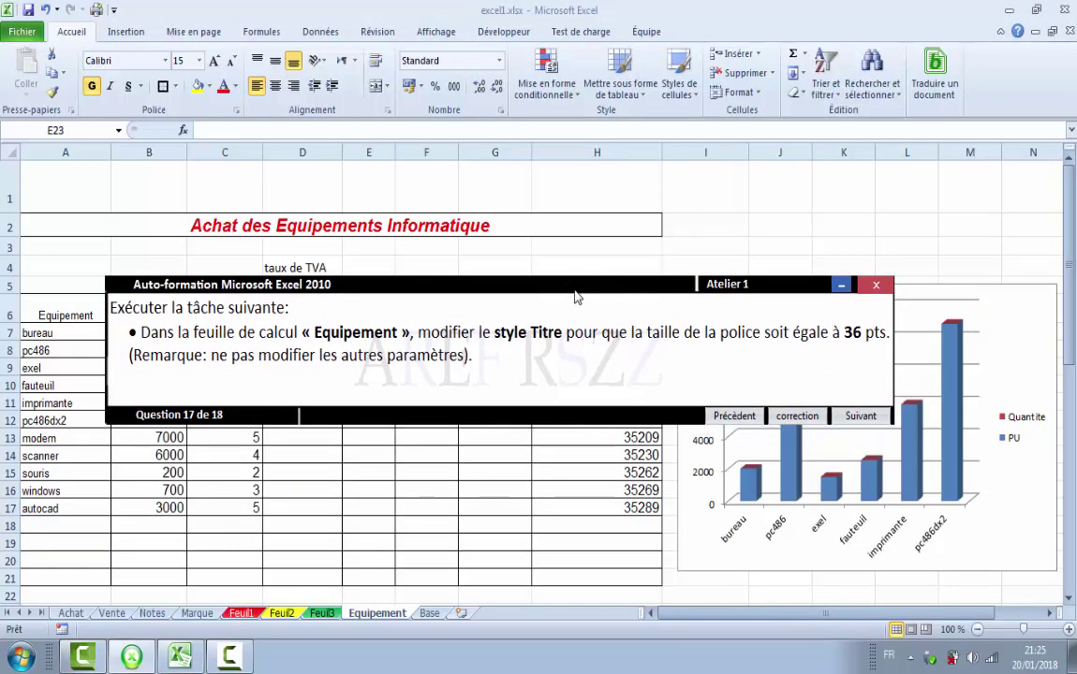
click(861, 417)
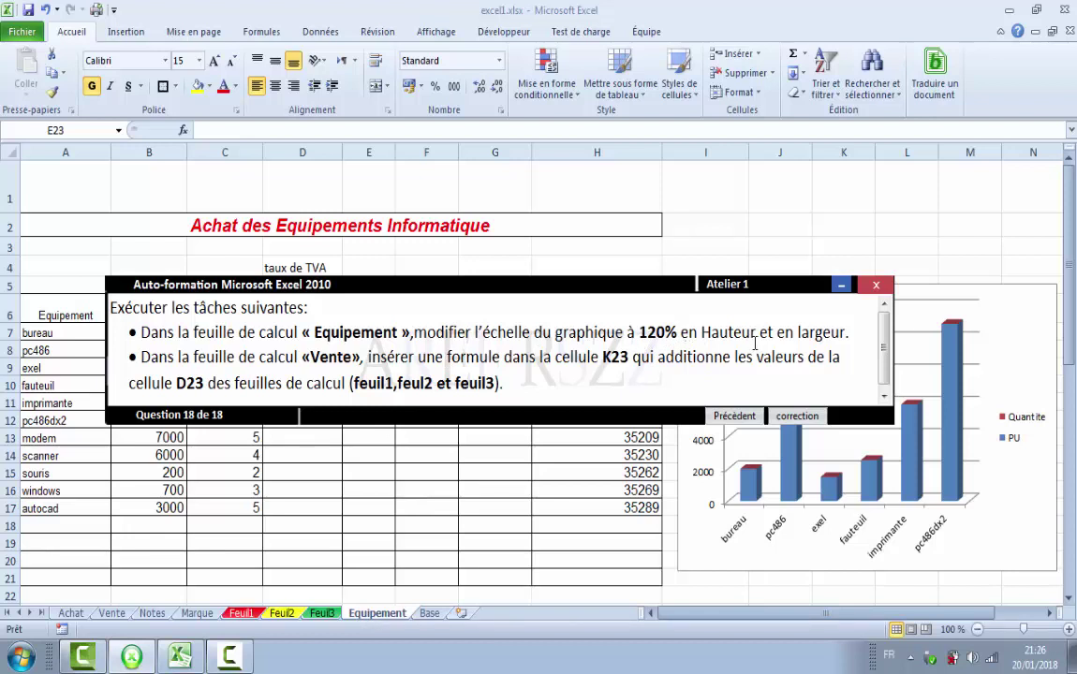
Step: Scale the chart on the Equipement sheet proportionally to 120% in height and width, and bring the exercise instructions back into view
click(992, 293)
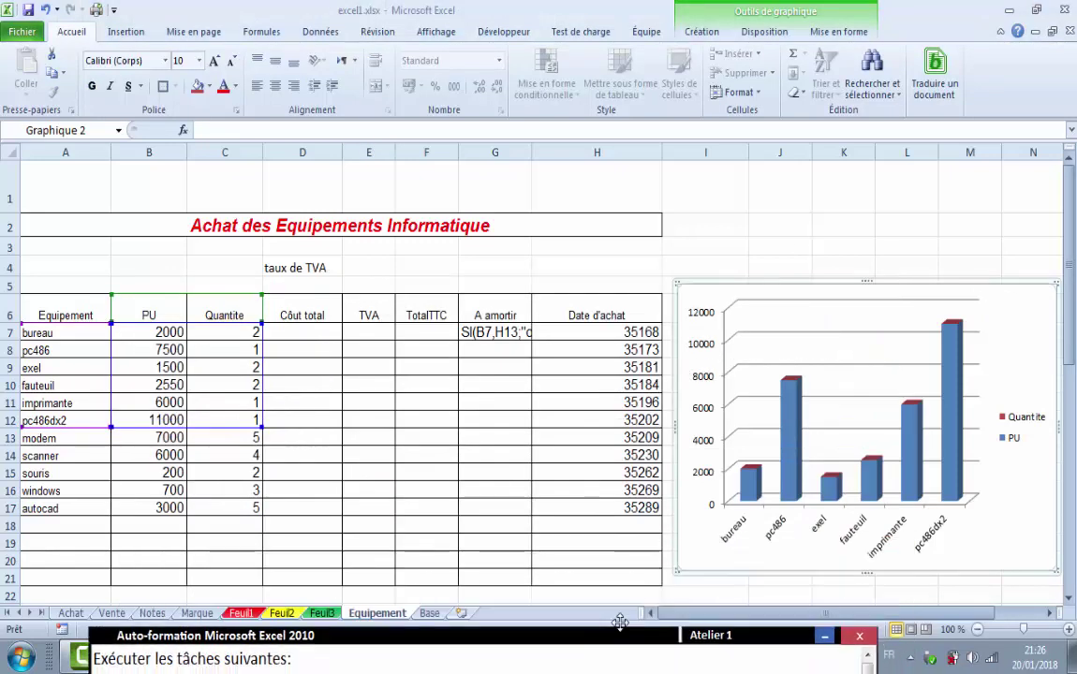
click(825, 32)
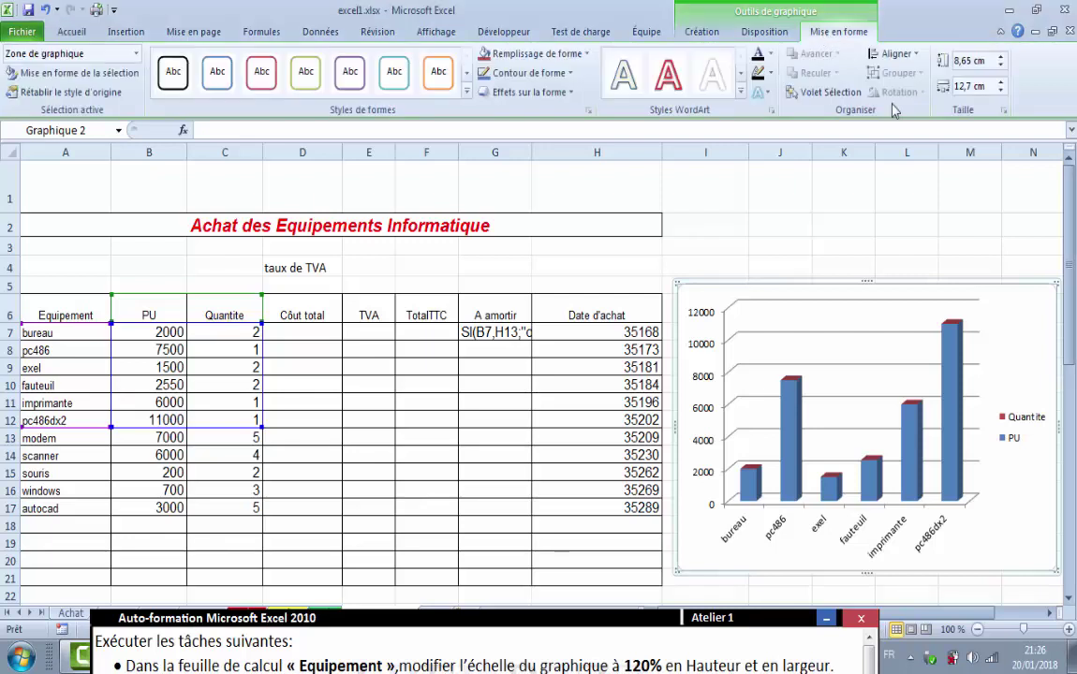
click(1005, 112)
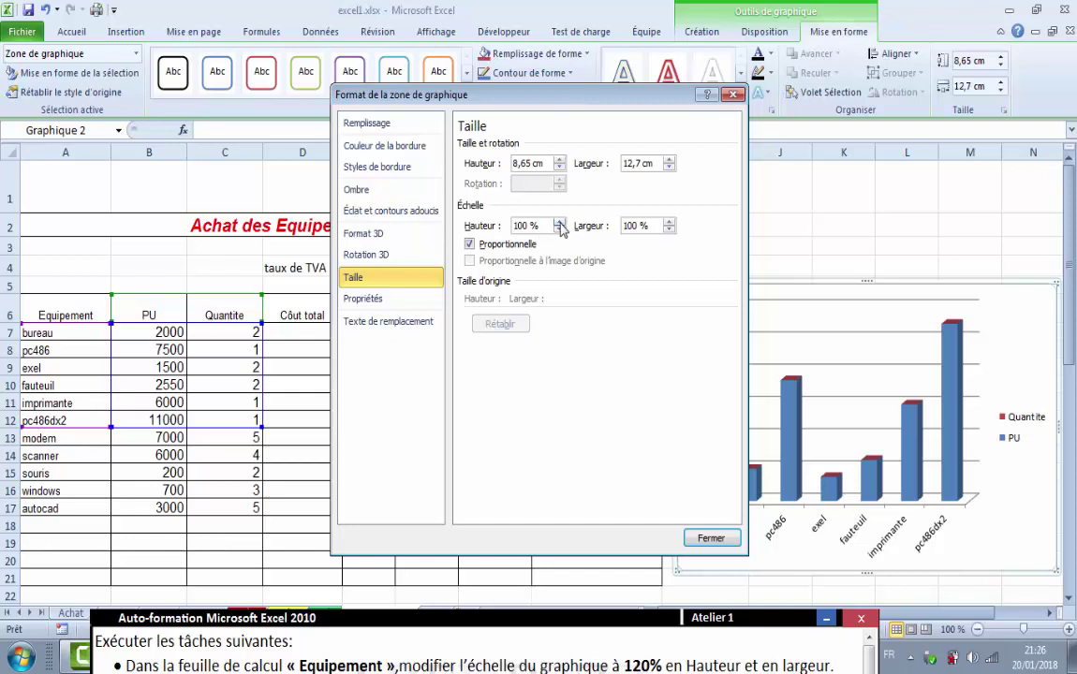
click(559, 223)
click(559, 223)
click(559, 223)
click(560, 223)
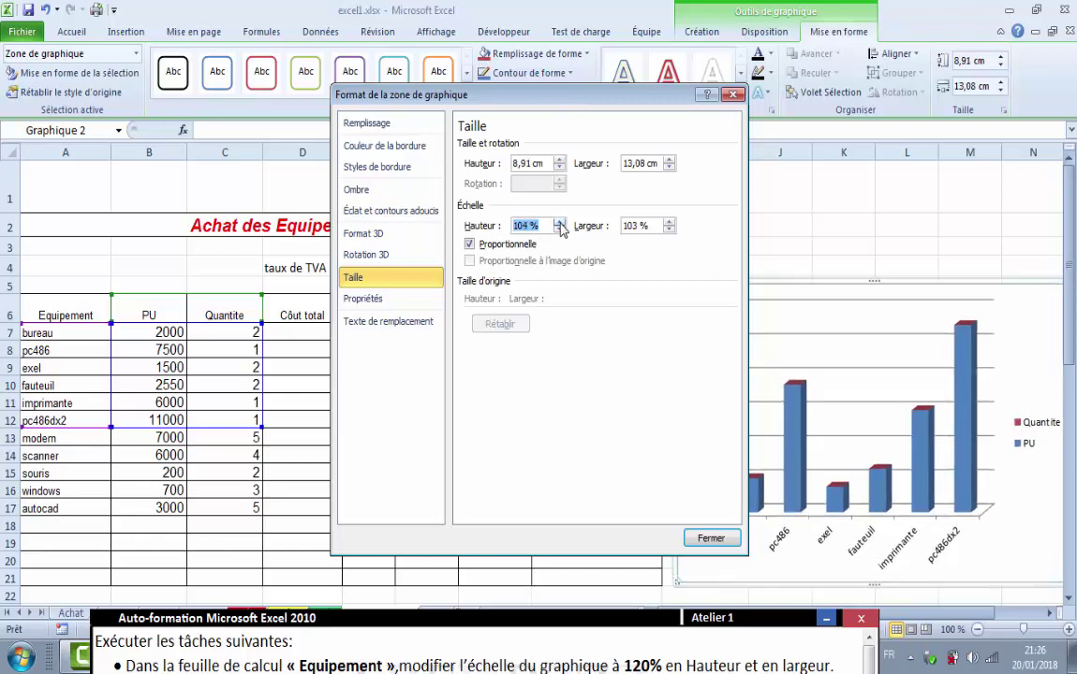
click(559, 223)
click(560, 223)
click(559, 223)
click(560, 223)
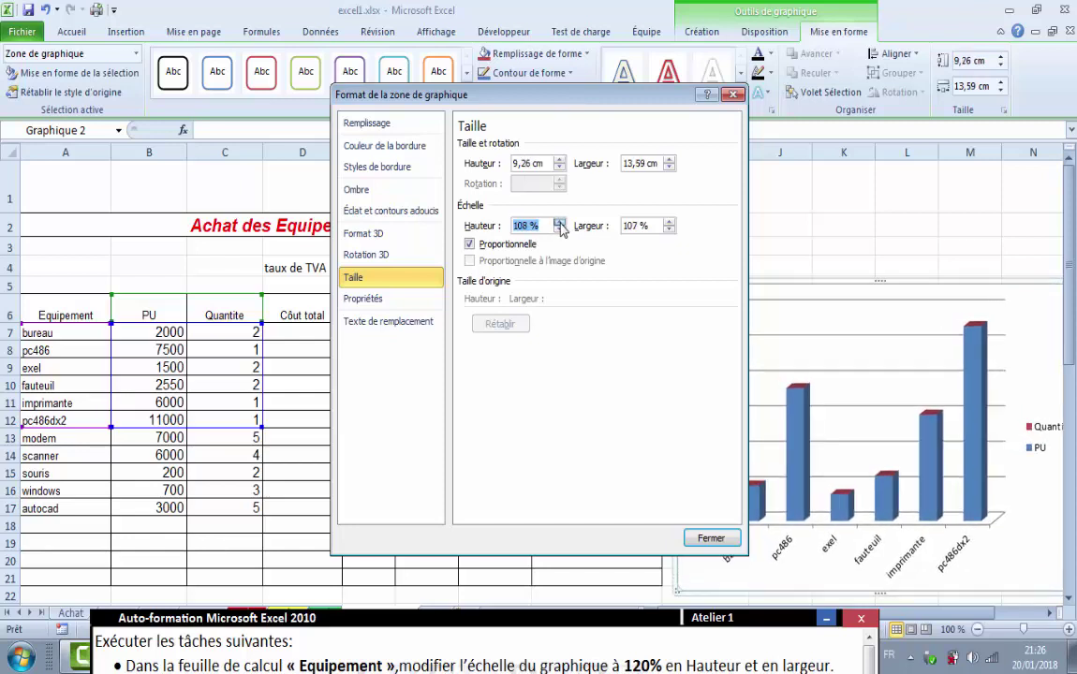
click(559, 223)
click(559, 222)
click(559, 224)
click(559, 224)
click(560, 224)
click(559, 224)
click(560, 224)
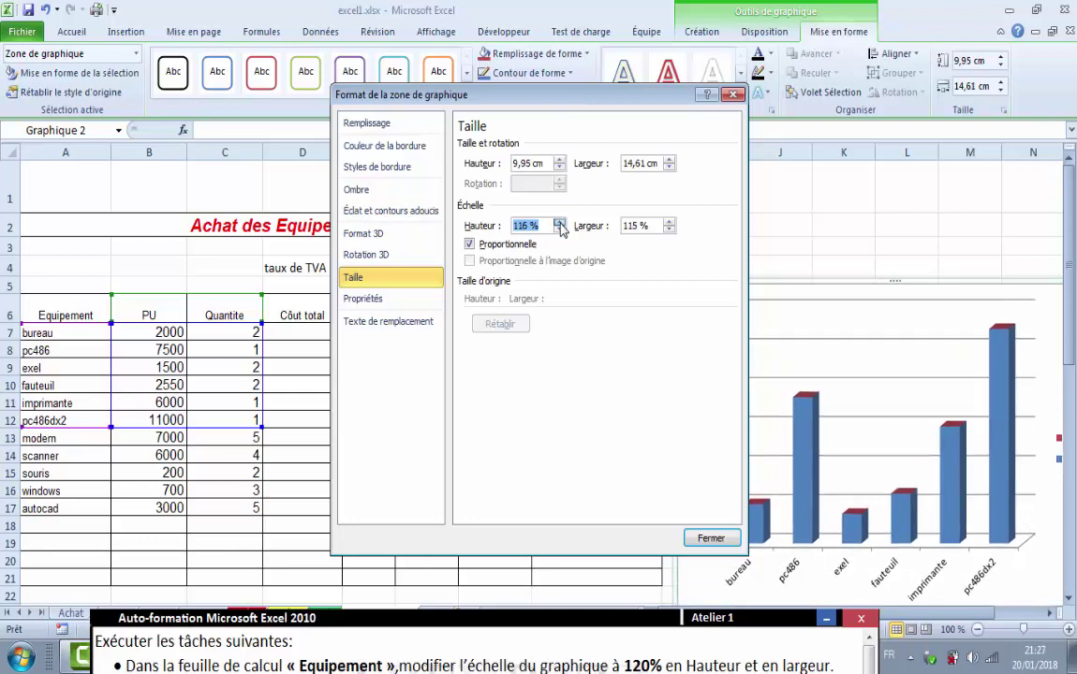
click(560, 224)
click(559, 224)
click(559, 224)
click(559, 223)
click(559, 224)
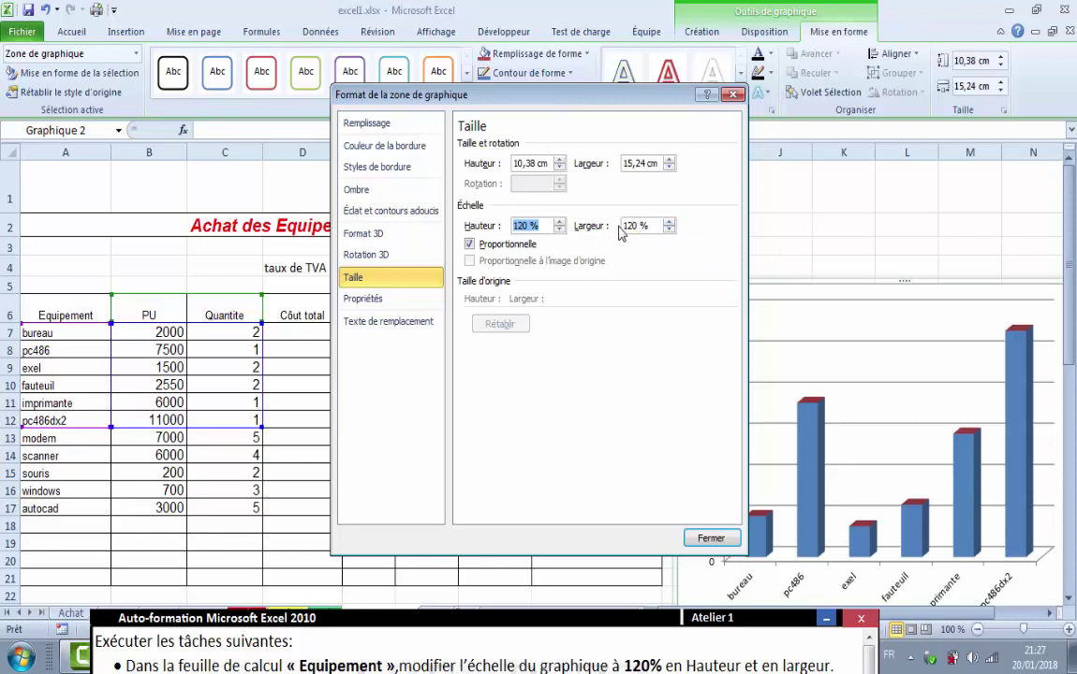
click(711, 539)
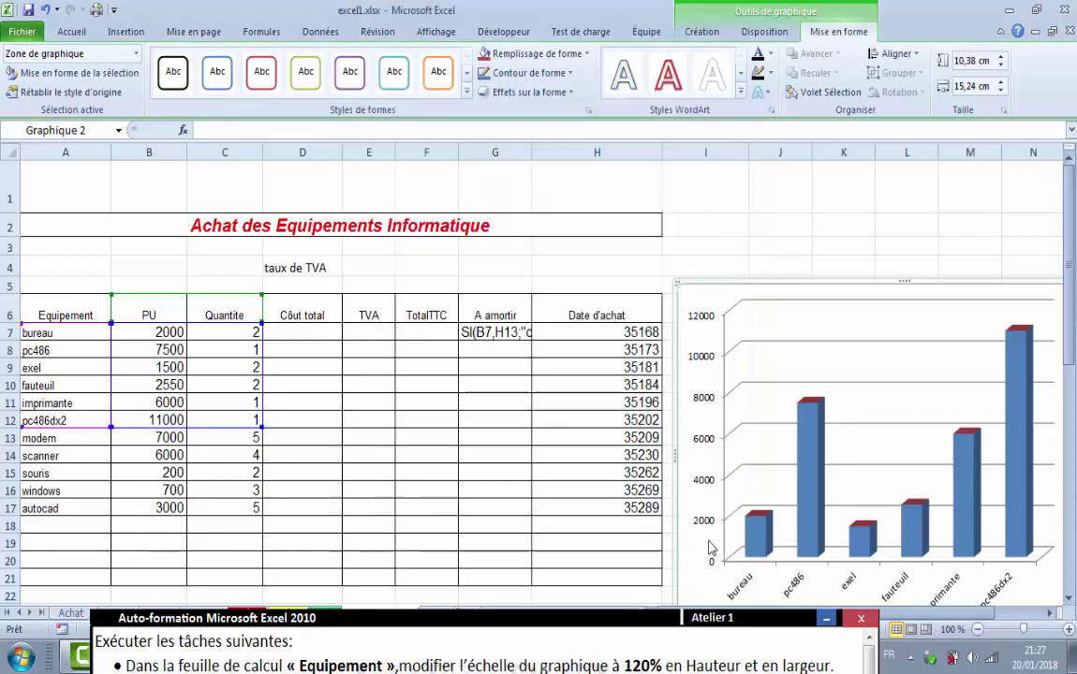
drag(618, 618, 631, 379)
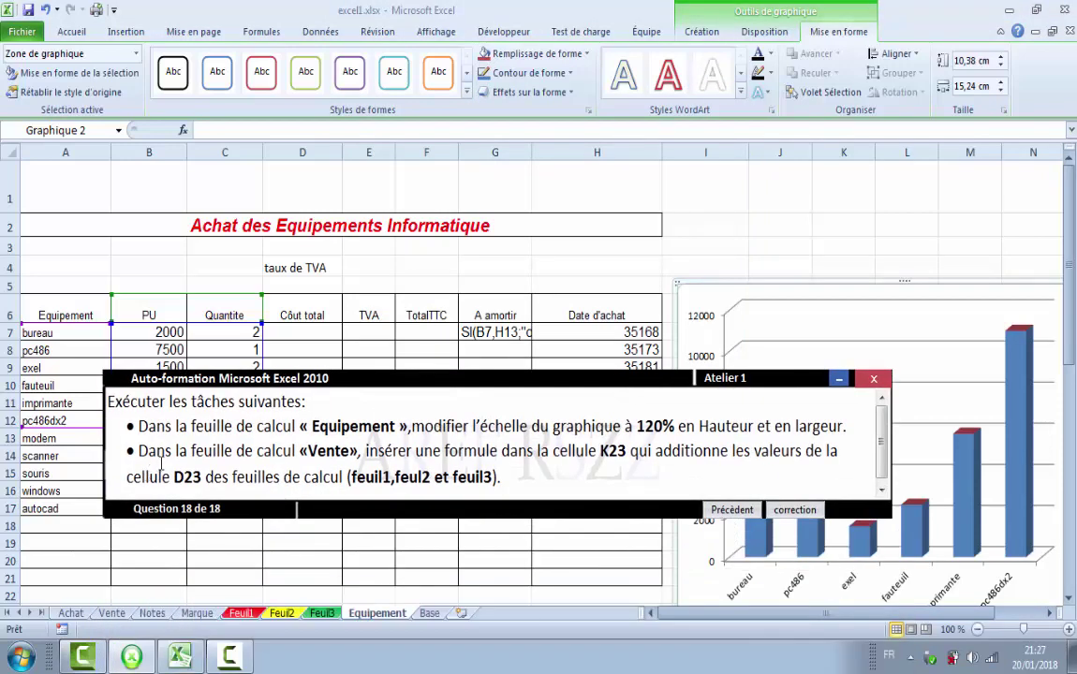
Step: On the Vente sheet, start a formula in cell K23 that references cell D23 of Feuil1
click(112, 613)
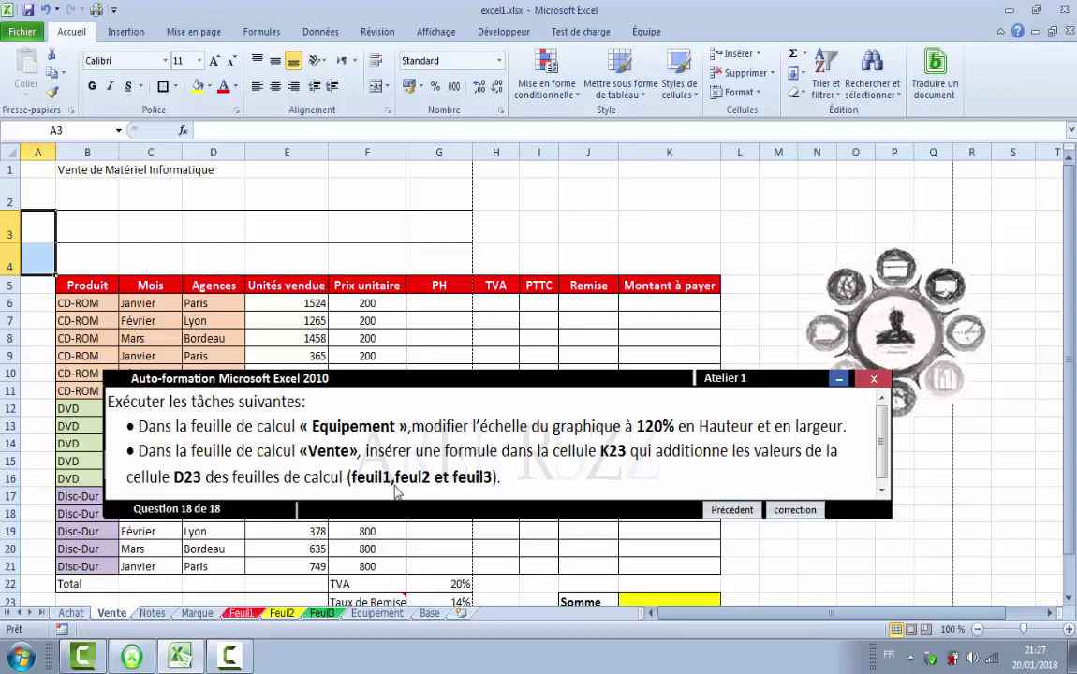
scroll(666, 147, down, 1)
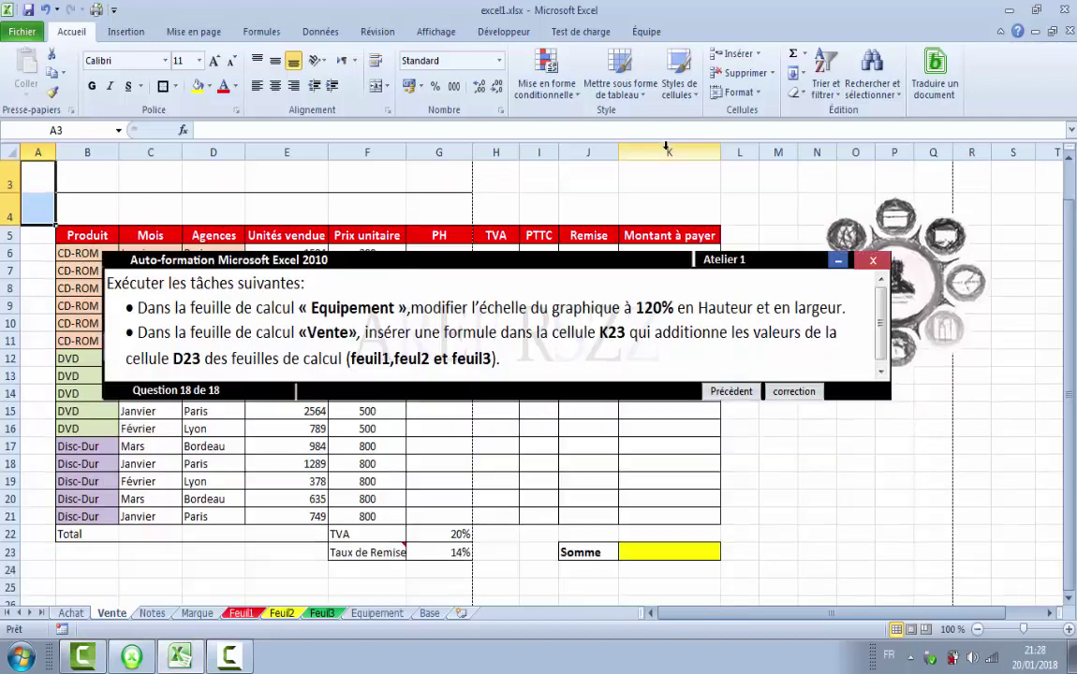
click(666, 150)
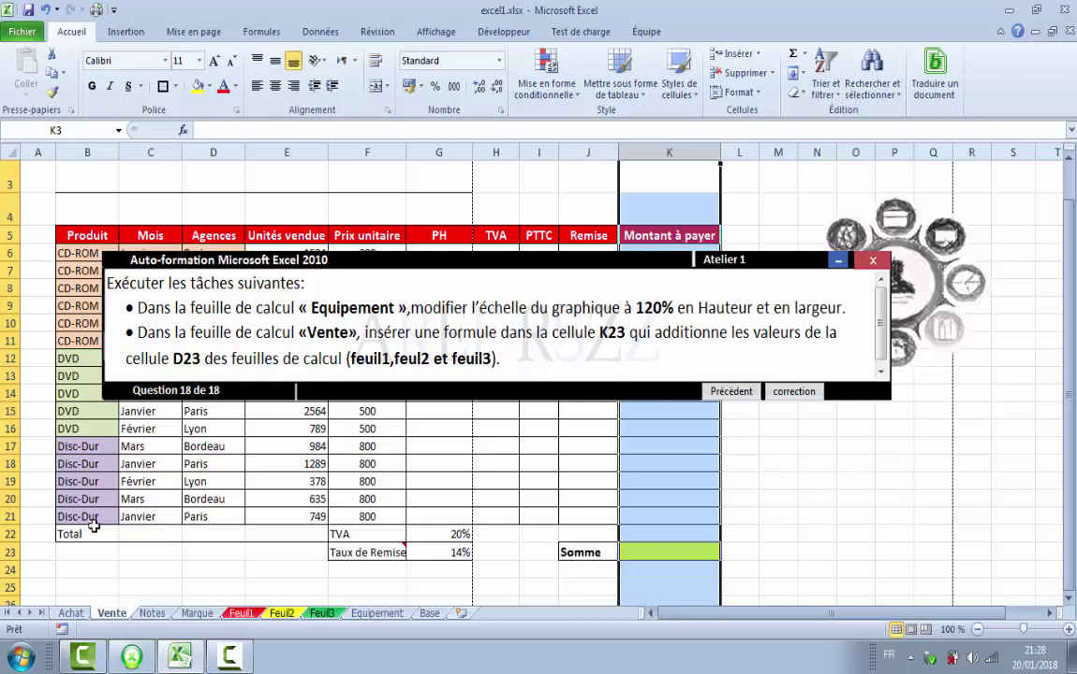
click(9, 553)
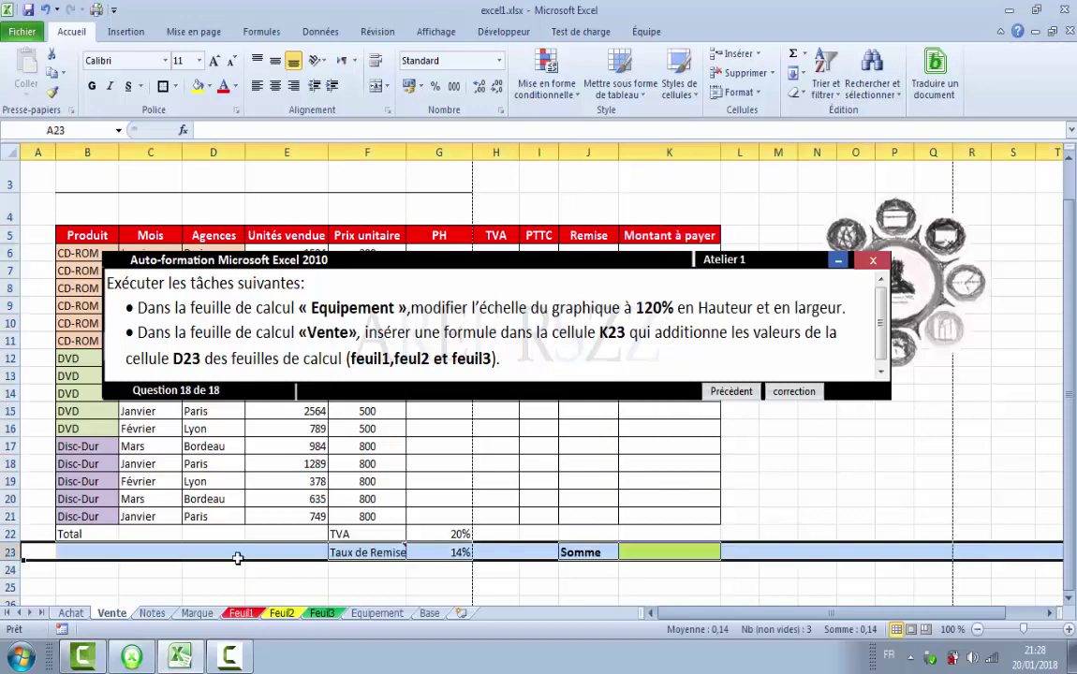
click(661, 554)
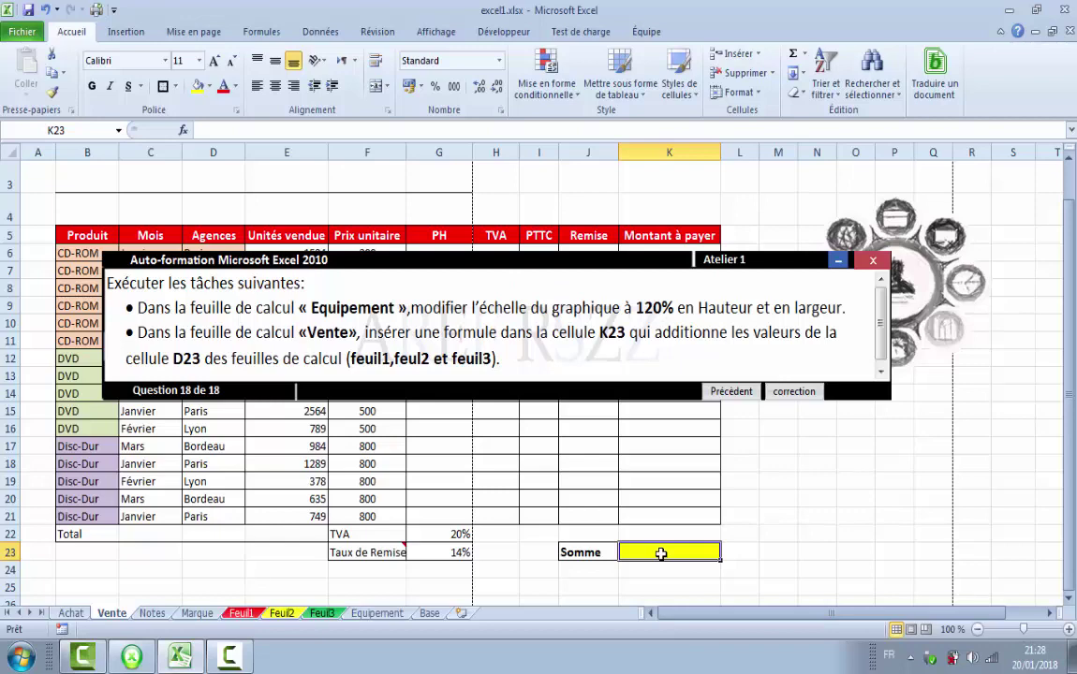
text(=)
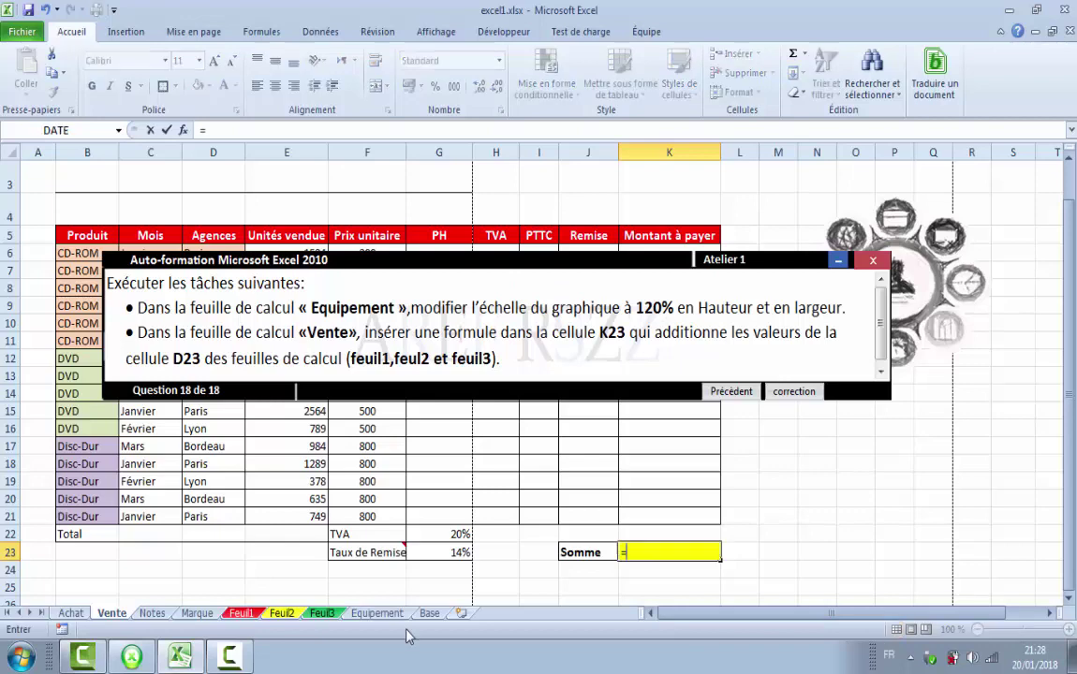
click(242, 614)
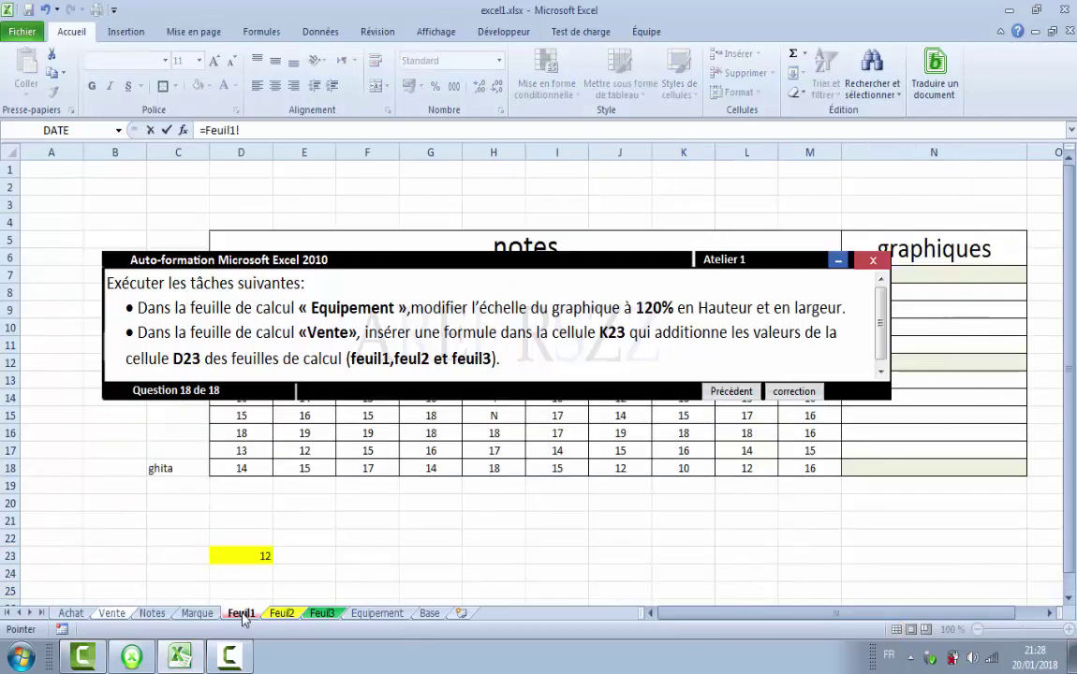
click(253, 560)
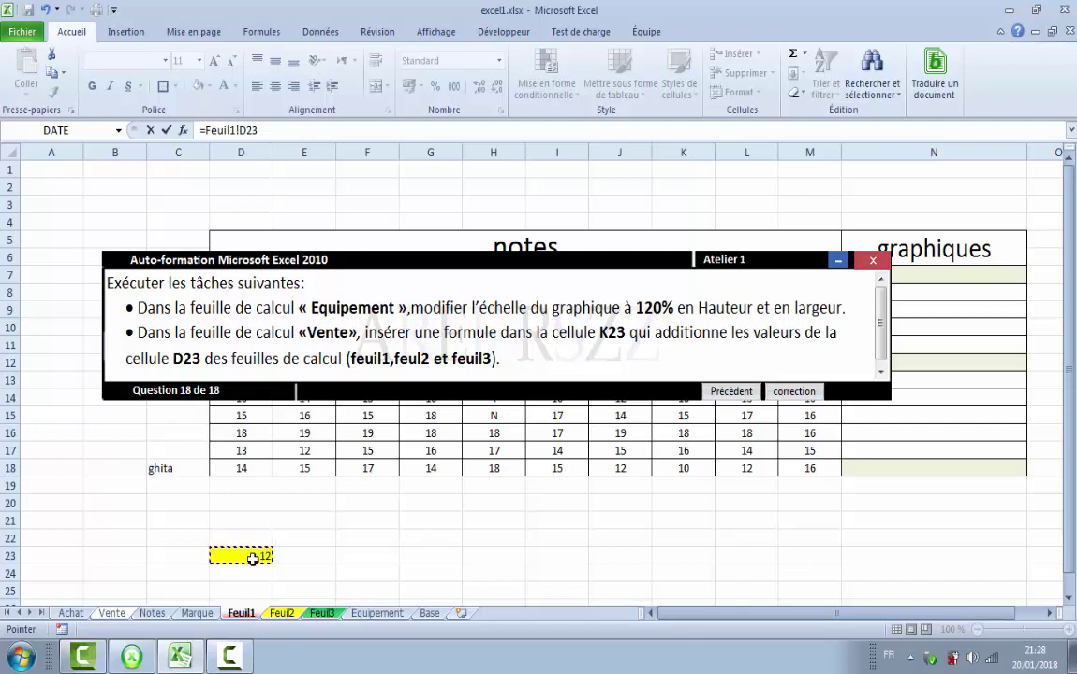
Step: Add cell D23 of Feuil2 and Feuil3 to complete the K23 formula as =Feuil1!D23+Feuil2!D23+Feuil3!D23
text(+)
click(284, 616)
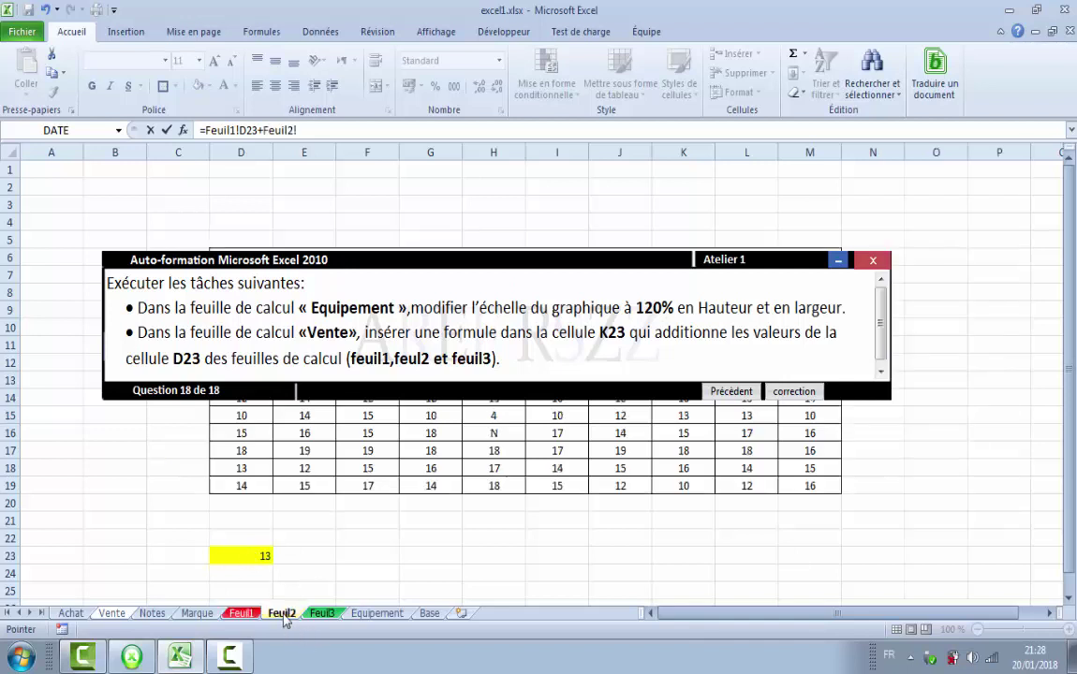
click(252, 556)
text(+)
click(323, 615)
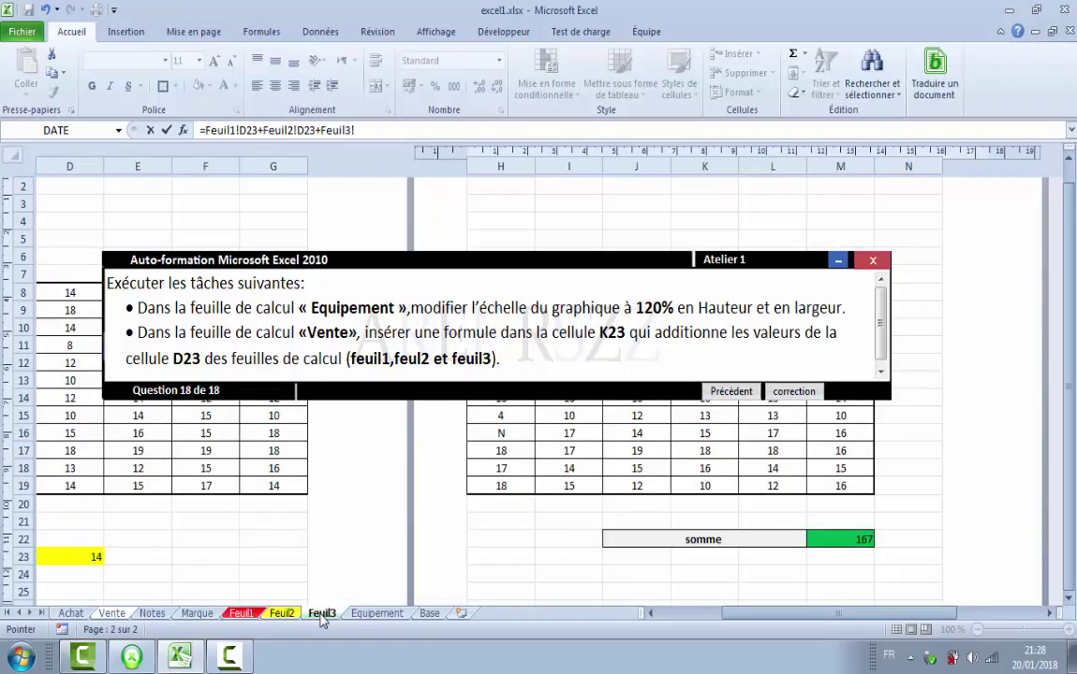
click(78, 558)
key(Return)
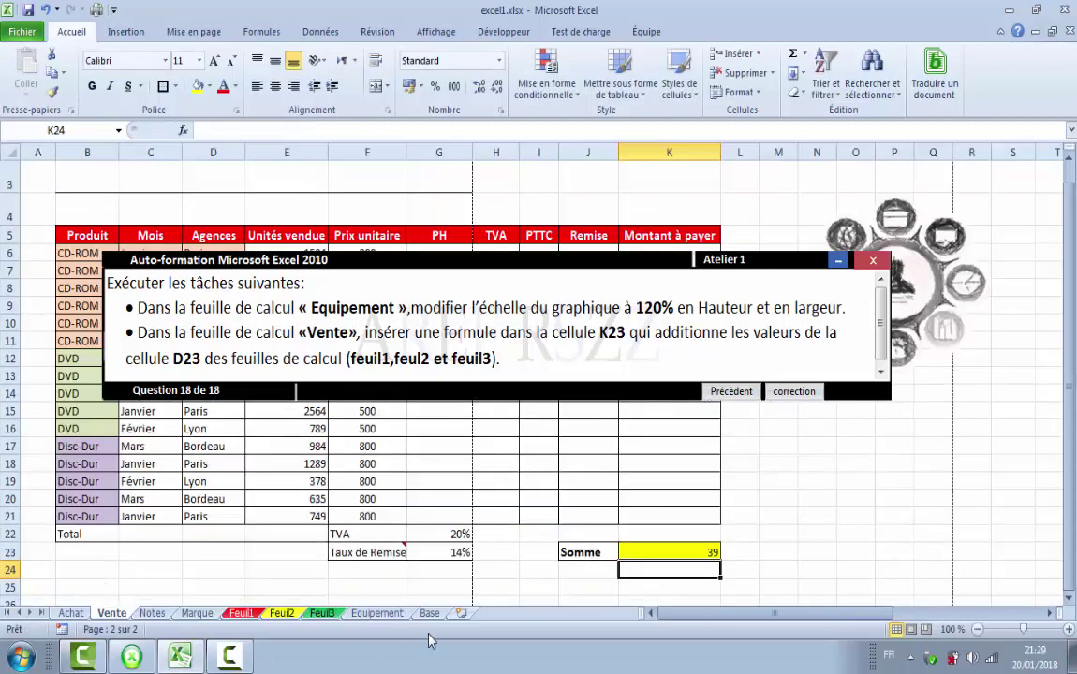